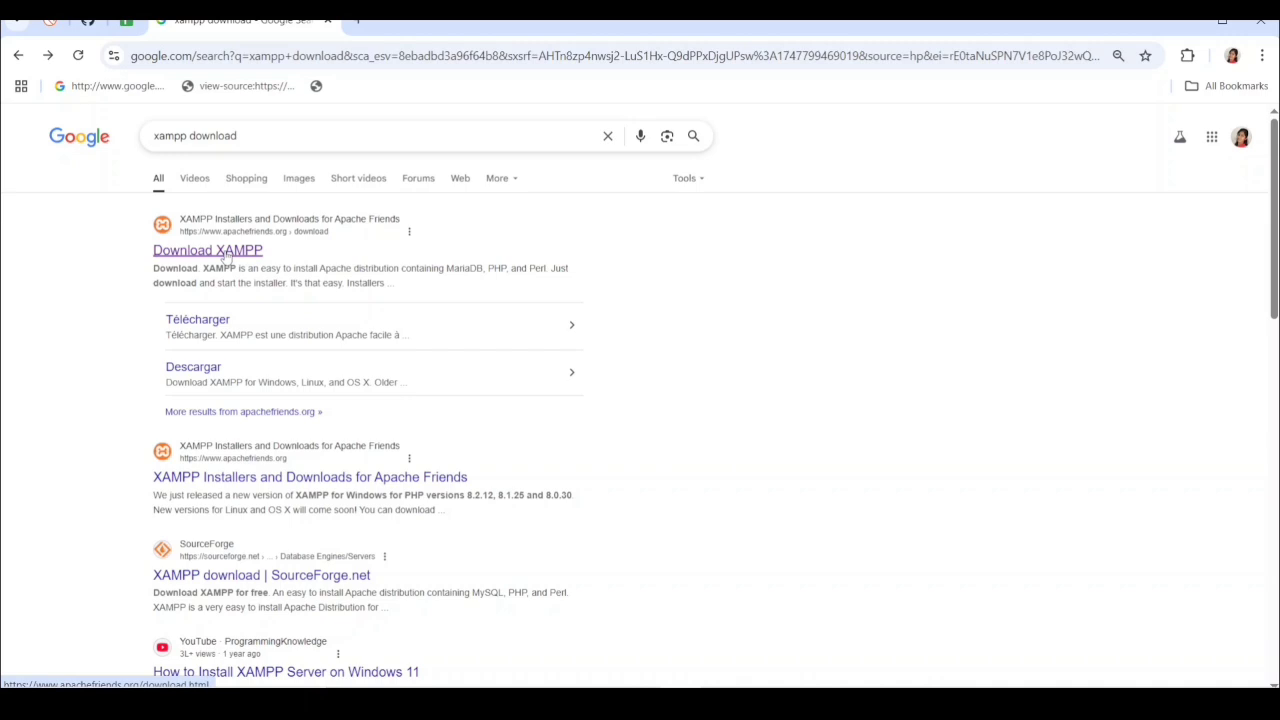
Open the Download XAMPP page from the search results and review the installers for Windows, Linux and OS X
{"action": "left_click", "coordinate": [226, 258]}
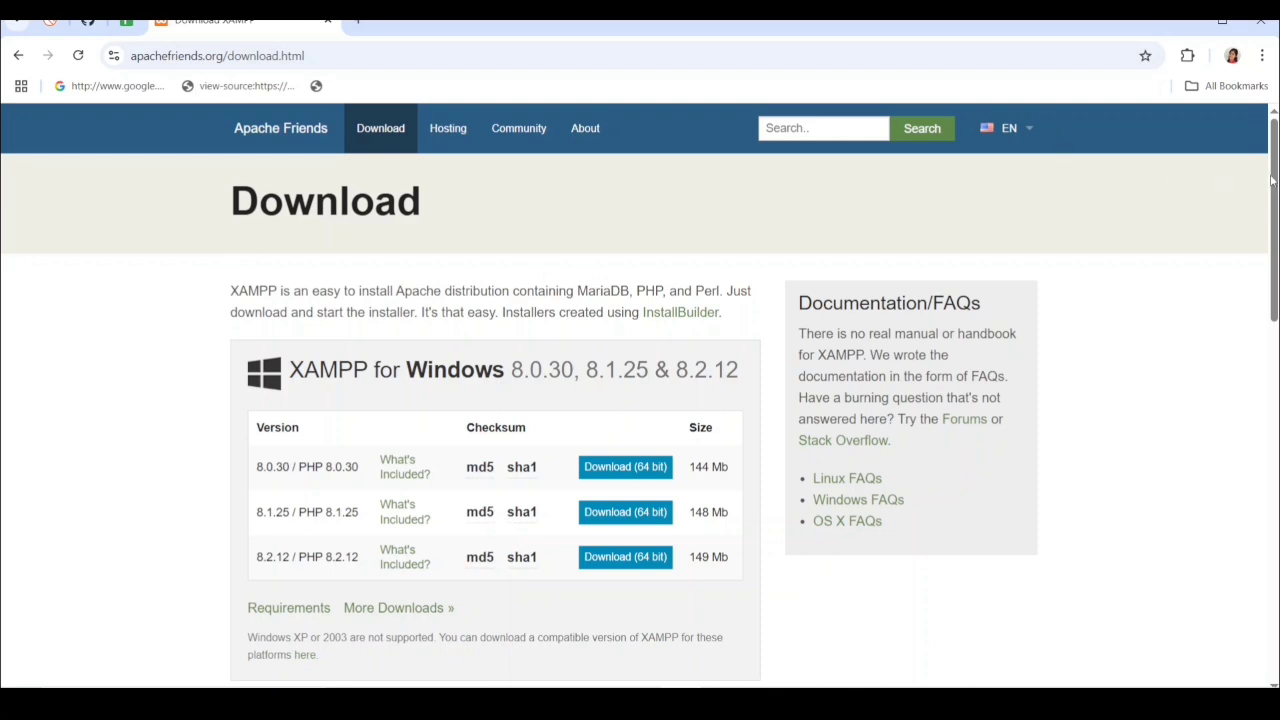
{"action": "scroll", "coordinate": [1273, 220], "scroll_direction": "down", "scroll_amount": 2}
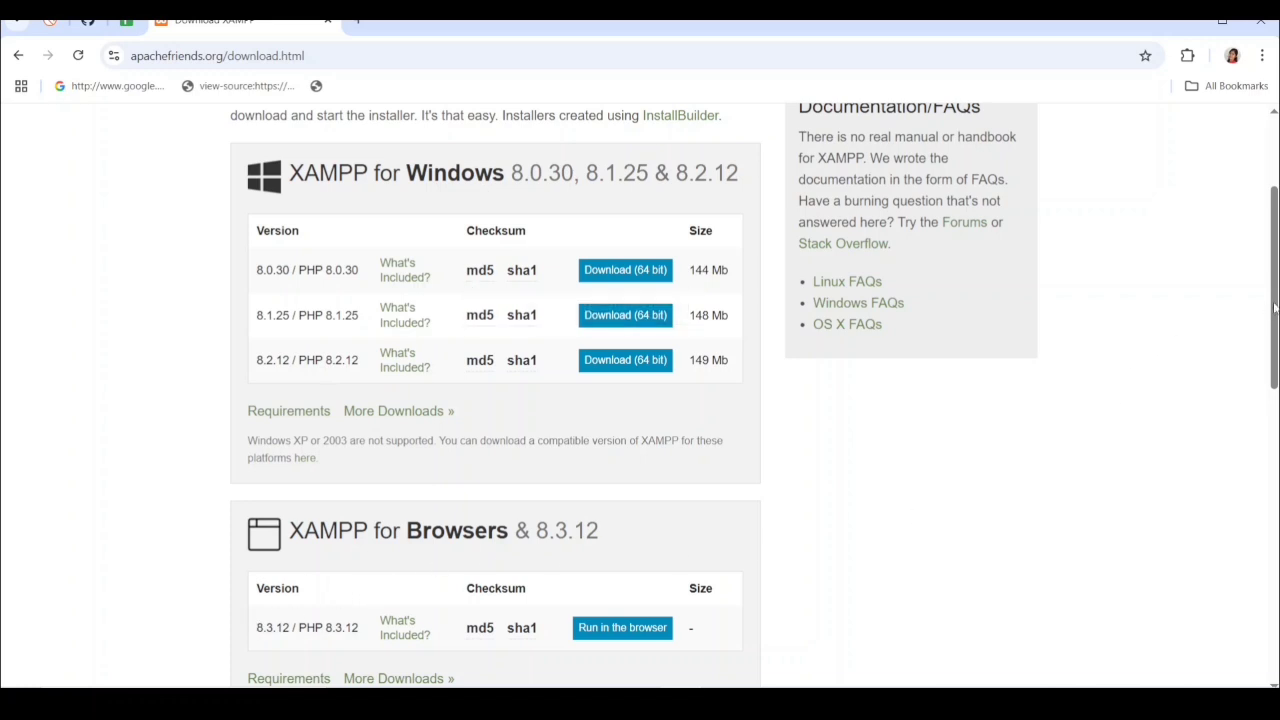
{"action": "left_click_drag", "start_coordinate": [1274, 308], "coordinate": [1274, 448]}
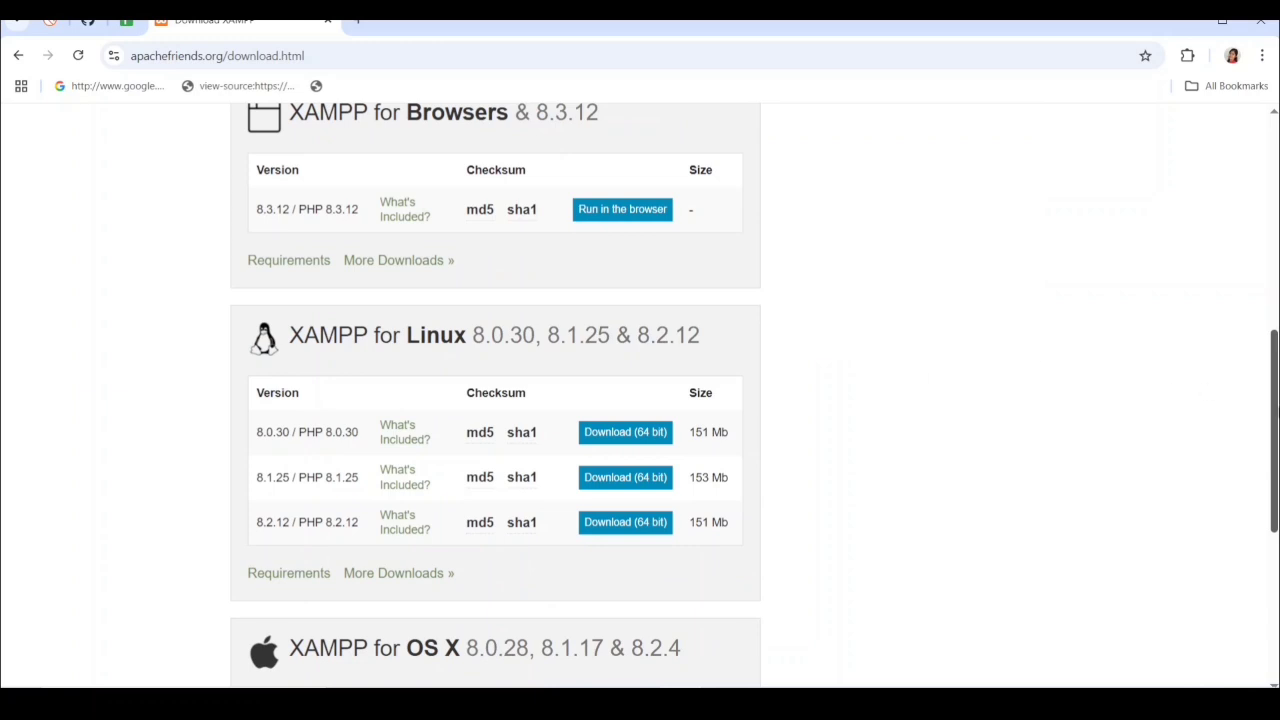
{"action": "scroll", "coordinate": [640, 400], "scroll_direction": "down", "scroll_amount": 4}
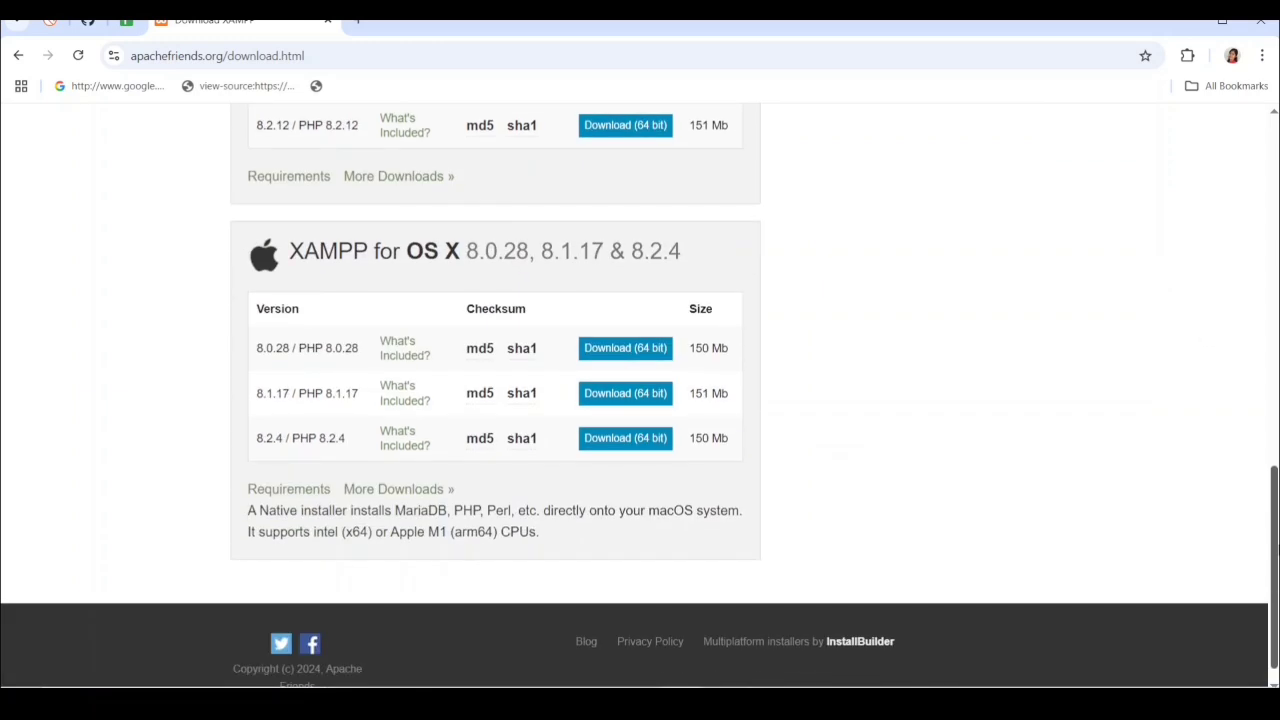
{"action": "scroll", "coordinate": [1276, 236], "scroll_direction": "up", "scroll_amount": 8}
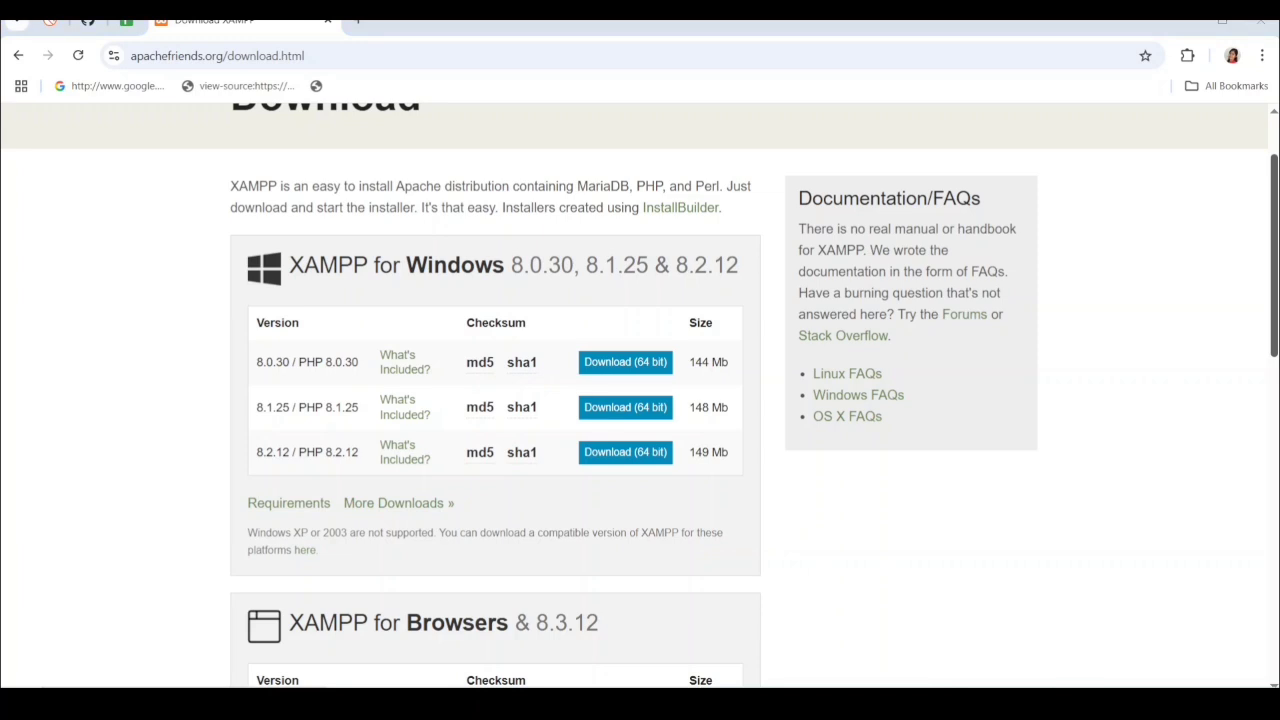
Find the XAMPP Control Panel on the computer and run it as administrator
{"action": "key", "text": "super"}
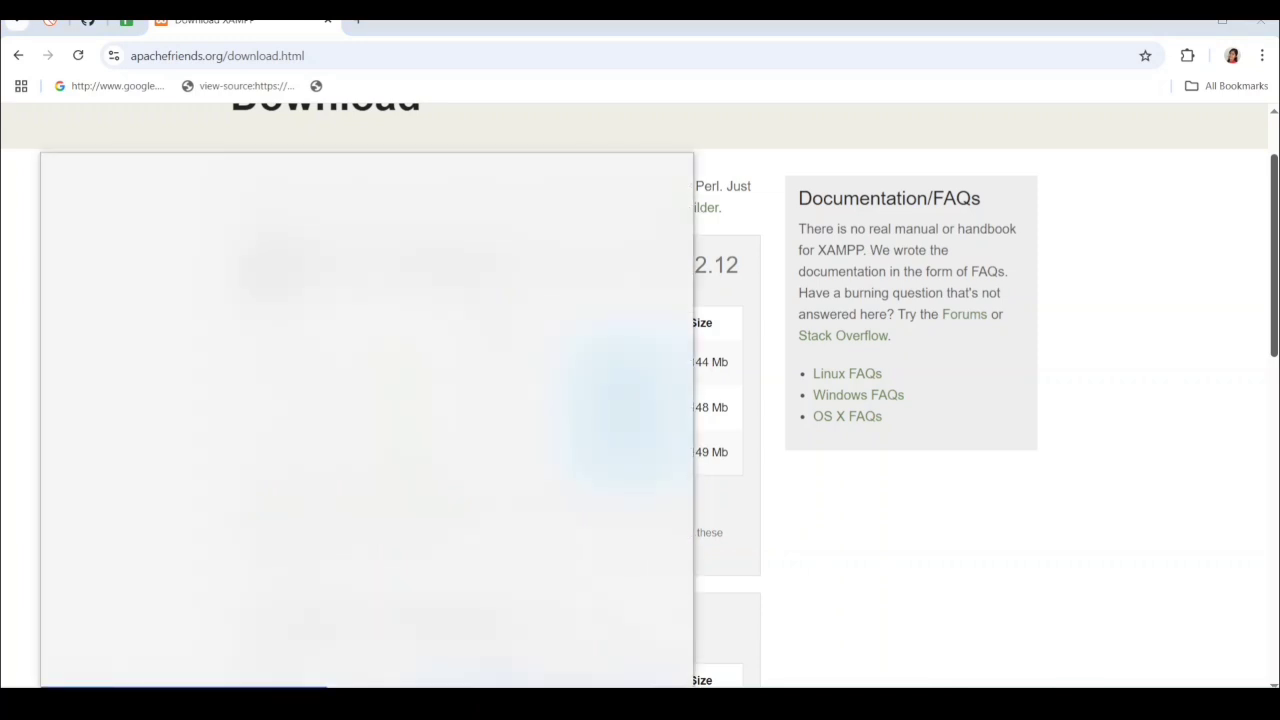
{"action": "type", "text": "xam"}
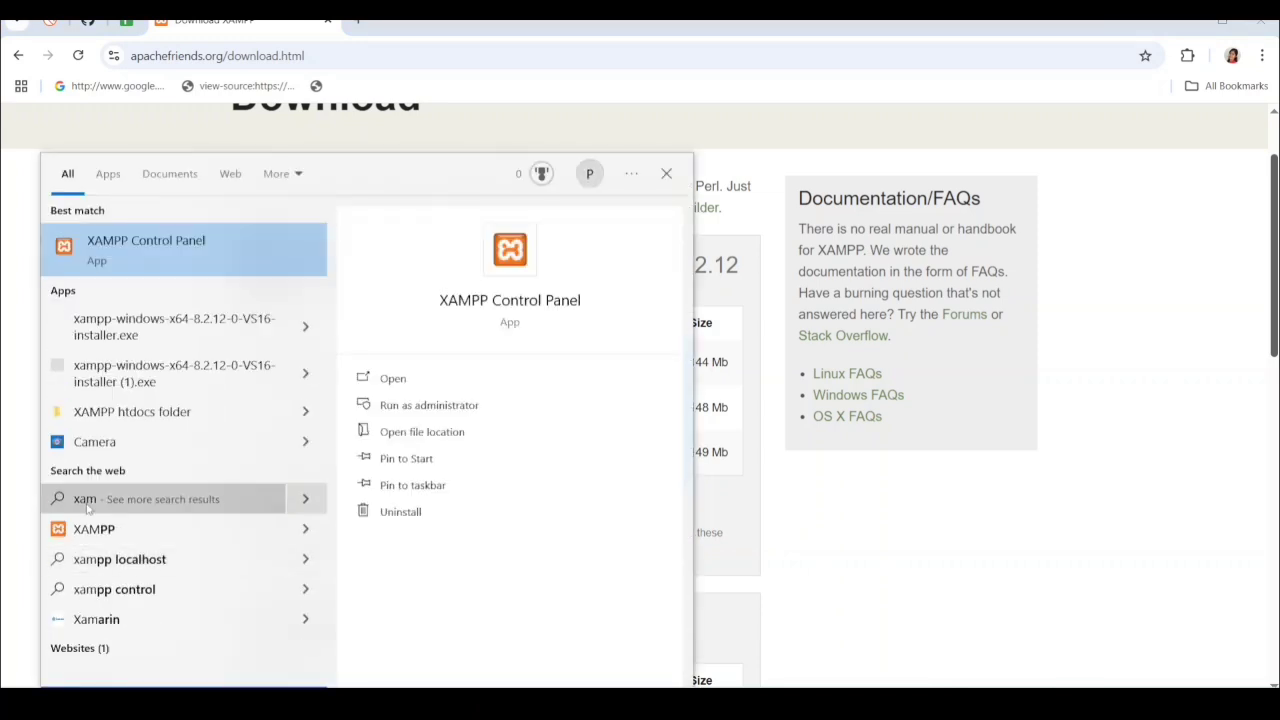
{"action": "right_click", "coordinate": [275, 266]}
{"action": "left_click", "coordinate": [345, 278]}
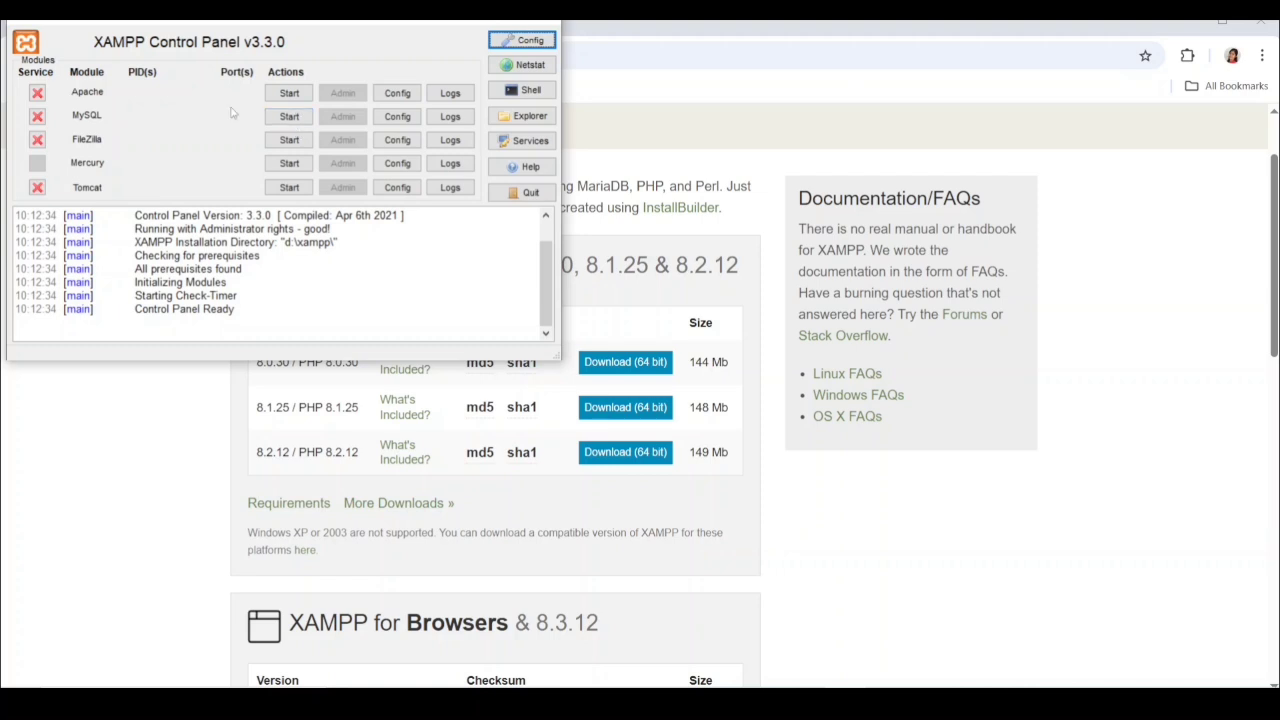
Start the Apache and MySQL modules and look through the startup log
{"action": "left_click", "coordinate": [300, 93]}
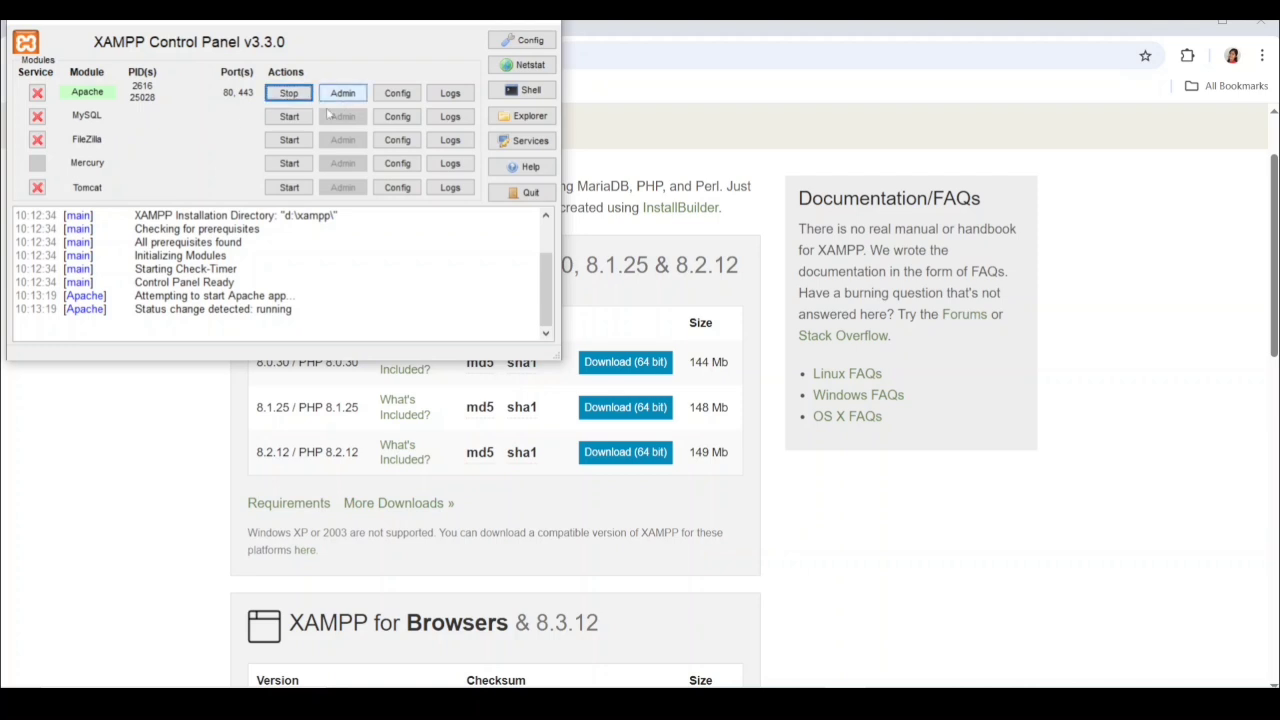
{"action": "left_click", "coordinate": [289, 117]}
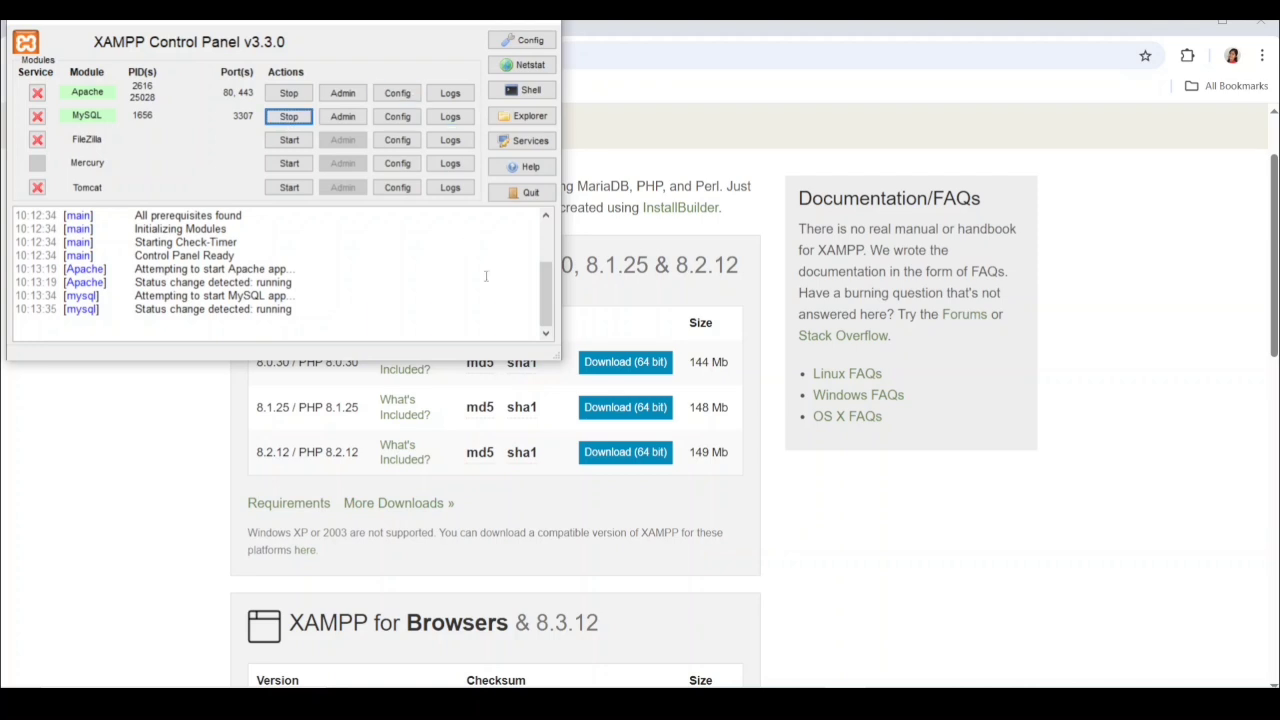
{"action": "mouse_move", "coordinate": [546, 268]}
{"action": "left_mouse_down"}
{"action": "mouse_move", "coordinate": [553, 196]}
{"action": "mouse_move", "coordinate": [548, 299]}
{"action": "mouse_move", "coordinate": [551, 239]}
{"action": "mouse_move", "coordinate": [552, 265]}
{"action": "mouse_move", "coordinate": [550, 250]}
{"action": "left_mouse_up"}
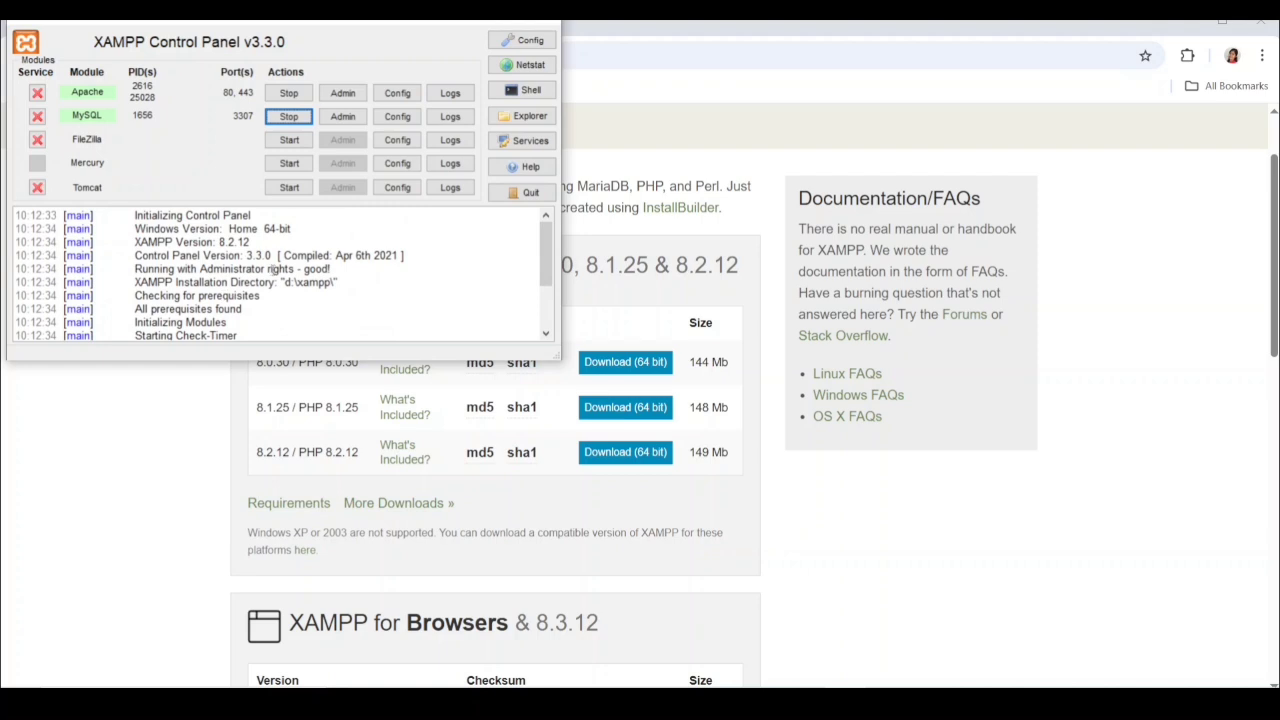
{"action": "mouse_move", "coordinate": [545, 258]}
{"action": "left_mouse_down"}
{"action": "mouse_move", "coordinate": [545, 310]}
{"action": "mouse_move", "coordinate": [545, 255]}
{"action": "left_mouse_up"}
Review the Apache and MySQL service port settings in the control panel configuration, then close it without changes
{"action": "left_click", "coordinate": [544, 41]}
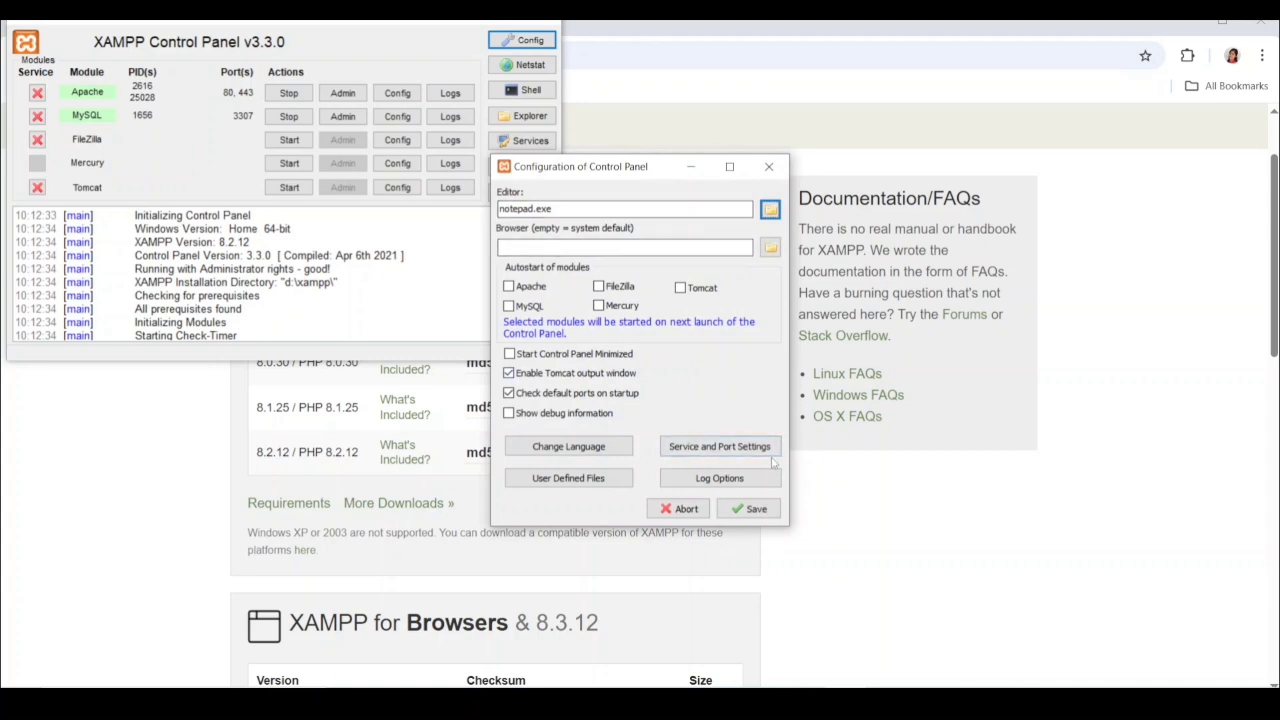
{"action": "left_click", "coordinate": [733, 452]}
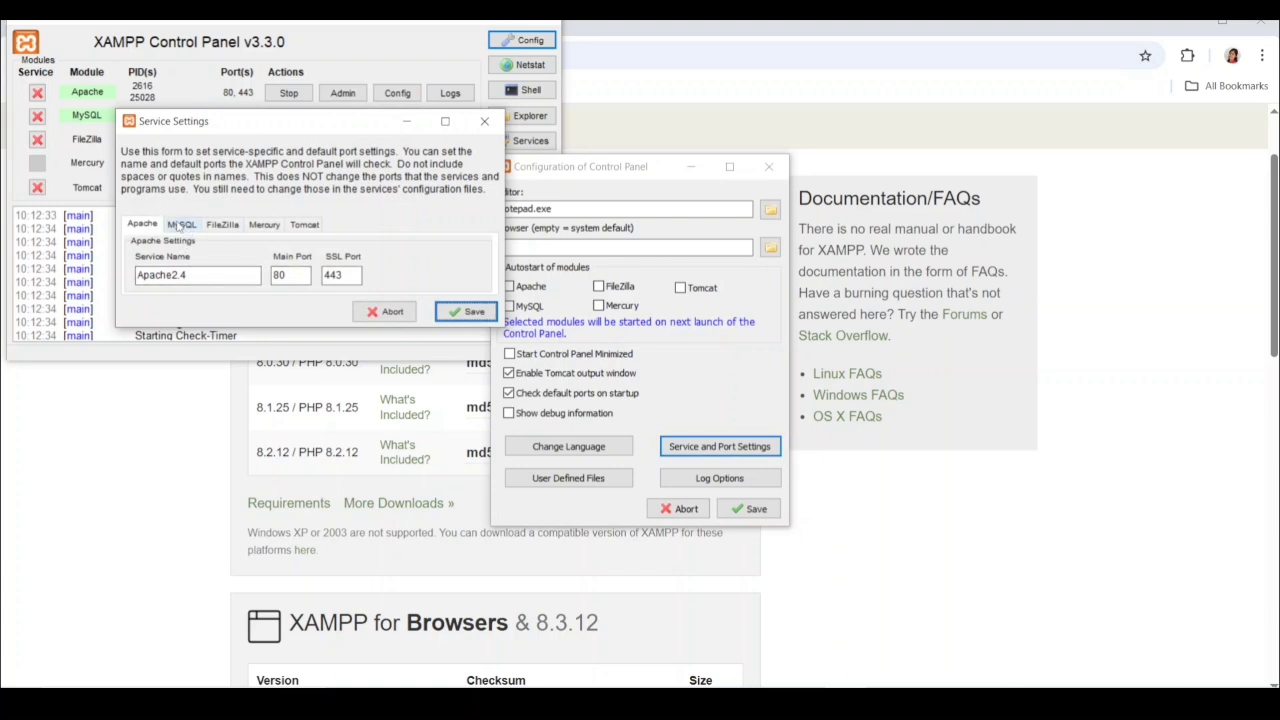
{"action": "left_click", "coordinate": [180, 225]}
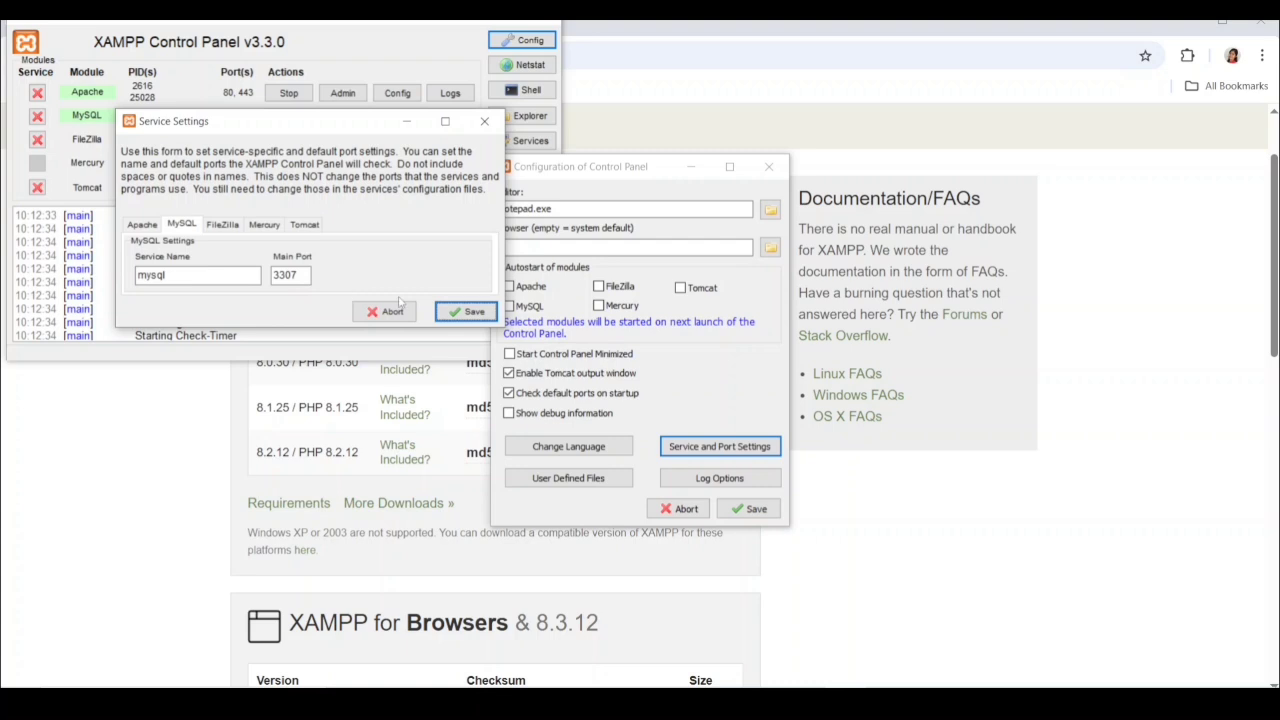
{"action": "left_click", "coordinate": [486, 121]}
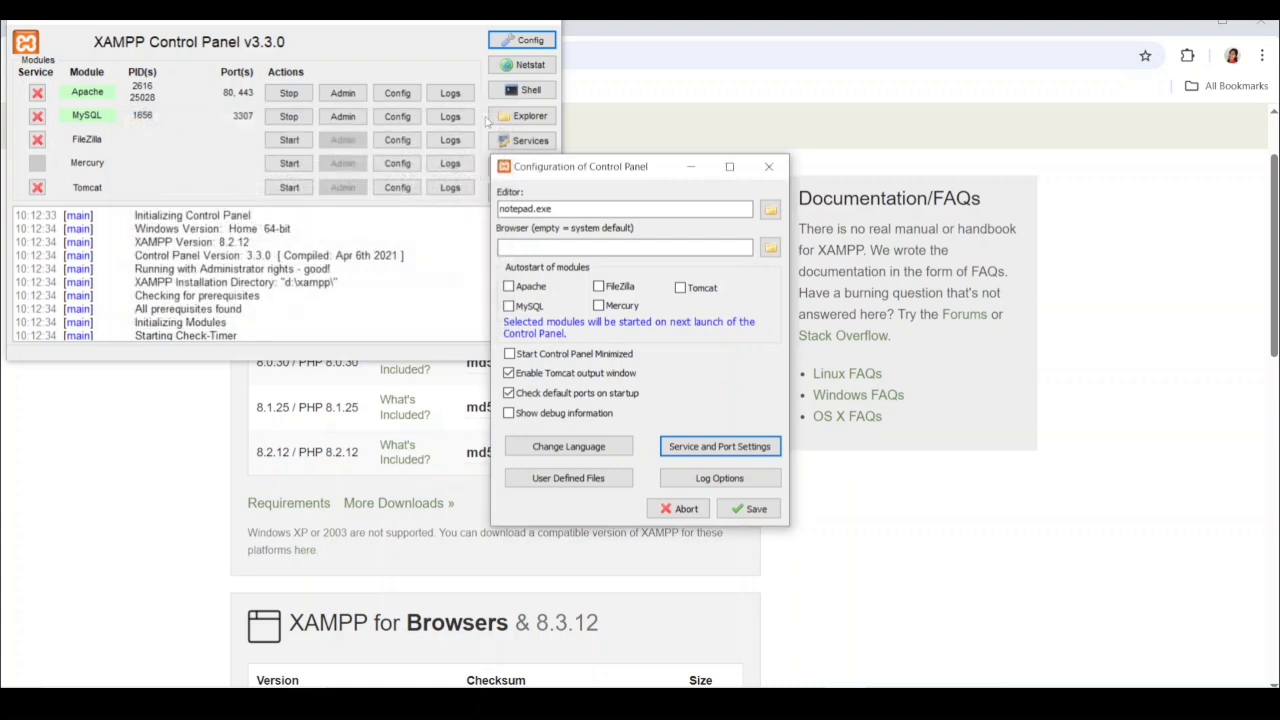
{"action": "left_click", "coordinate": [765, 175]}
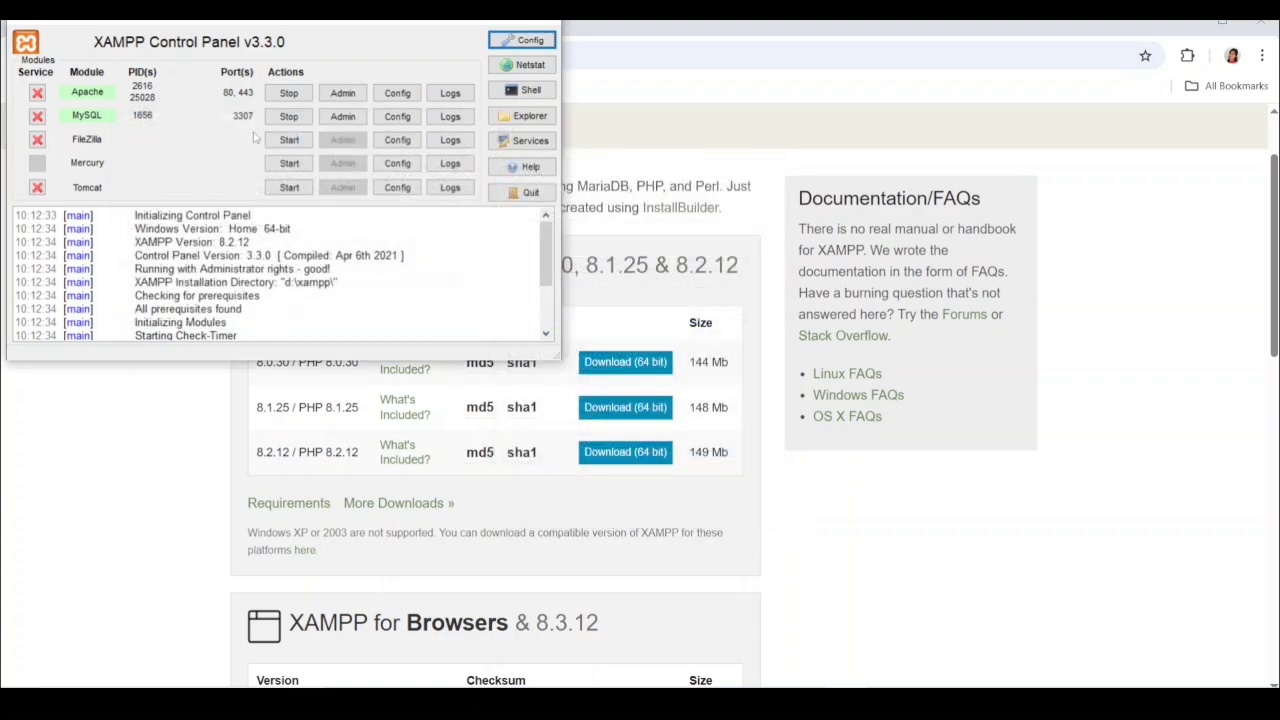
{"action": "left_click", "coordinate": [408, 120]}
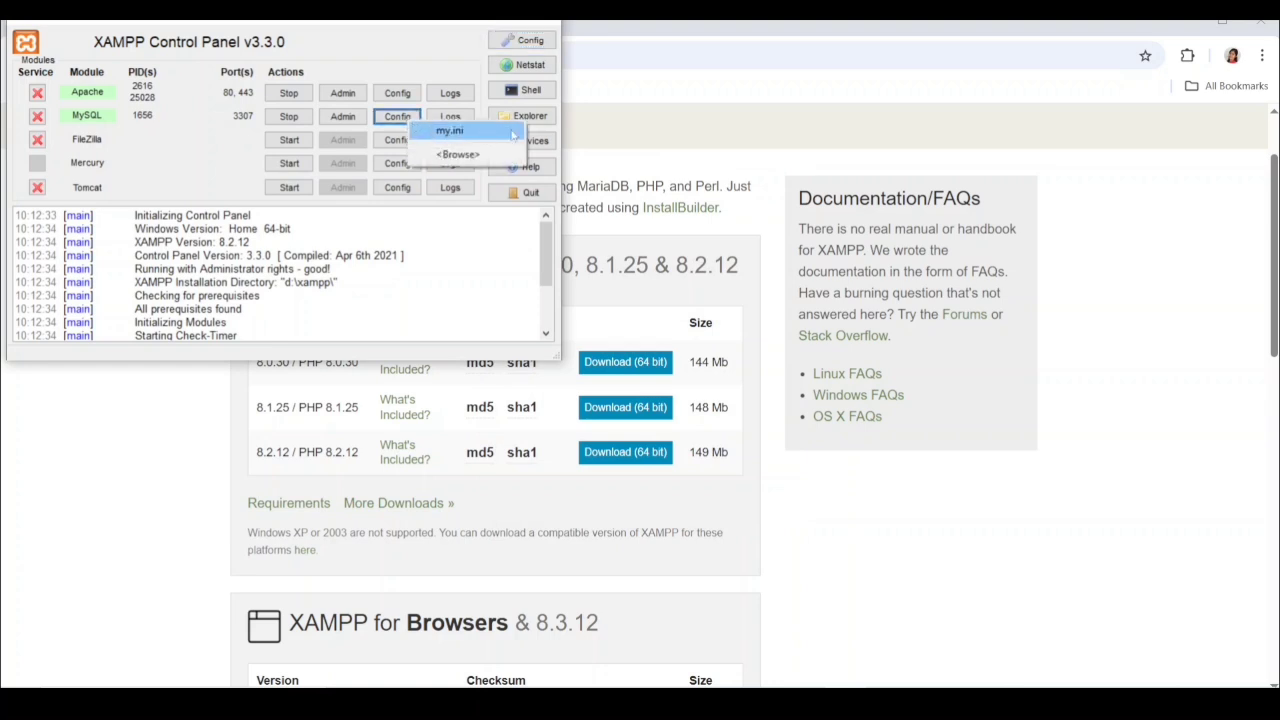
{"action": "left_click", "coordinate": [659, 169]}
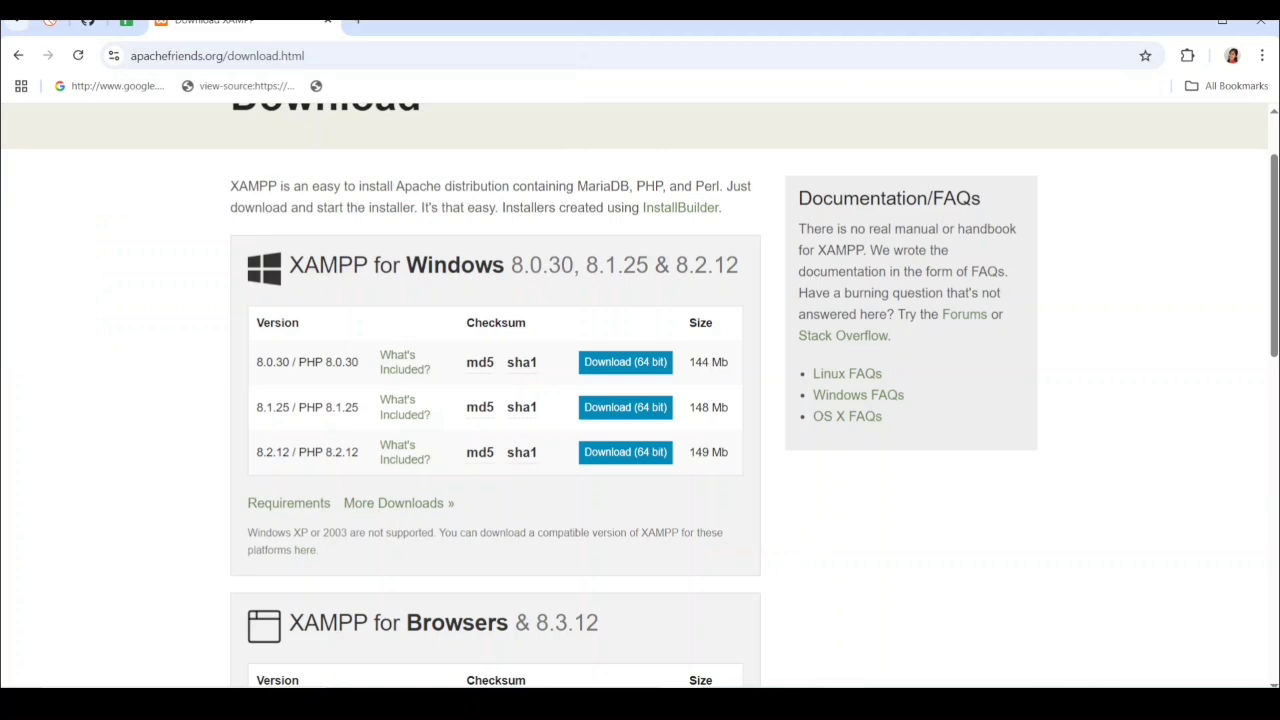
{"action": "mouse_move", "coordinate": [803, 700]}
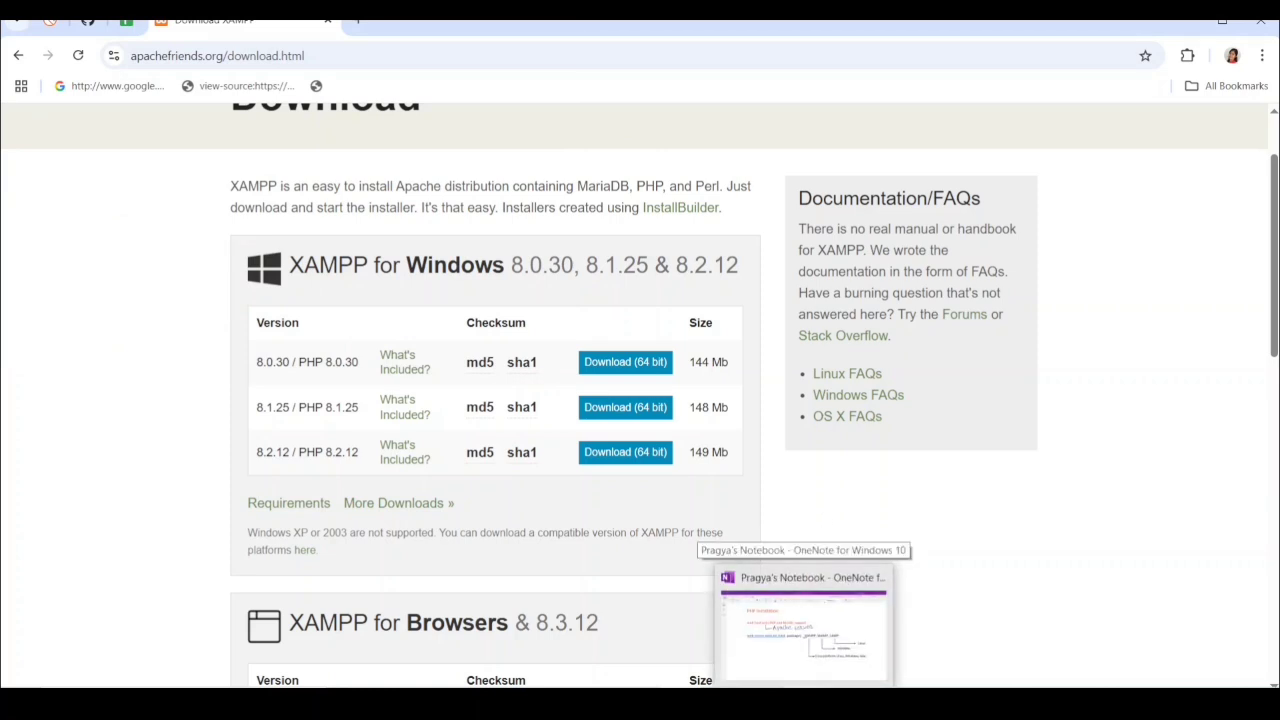
{"action": "left_click", "coordinate": [847, 700]}
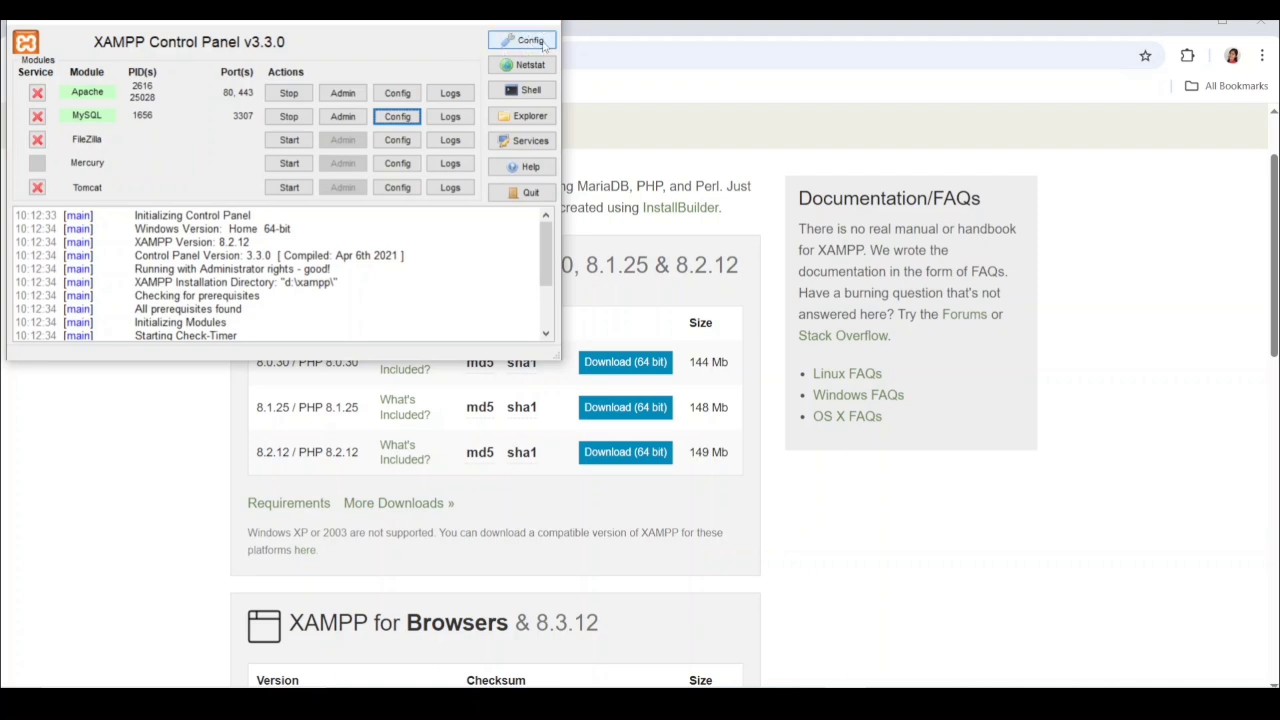
{"action": "left_click", "coordinate": [390, 118]}
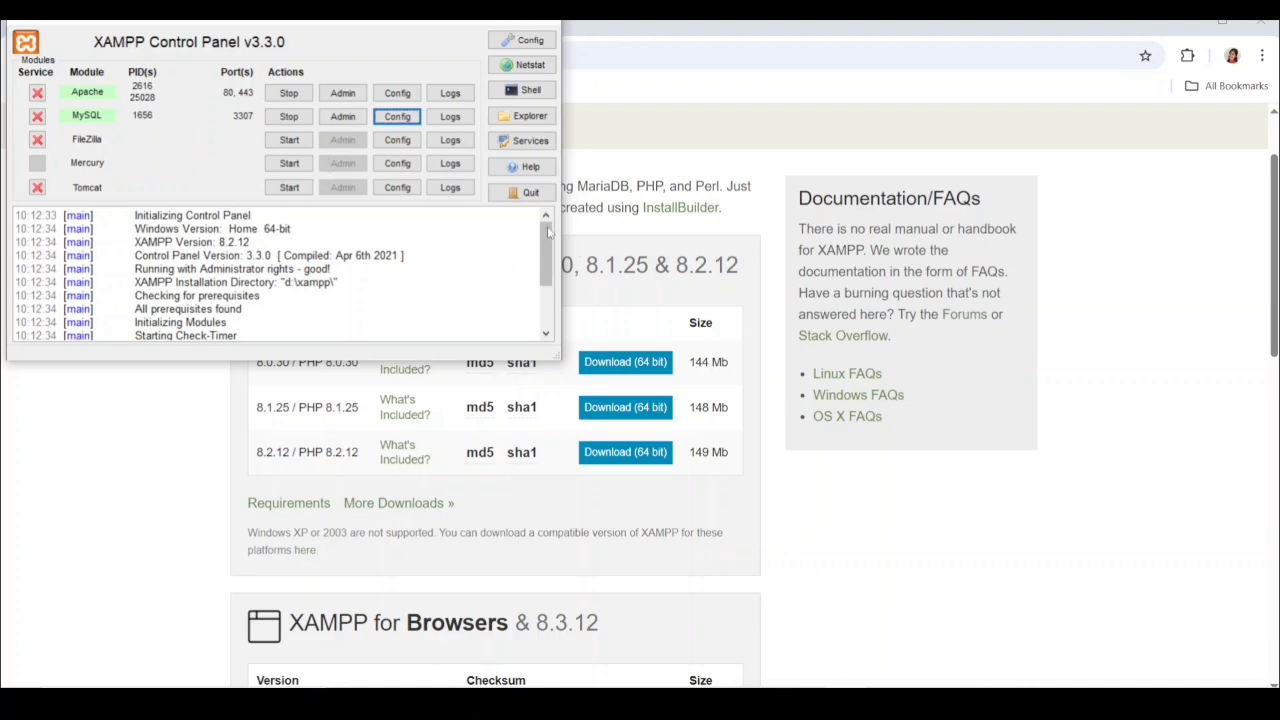
Restart the MySQL module by stopping it and starting it again
{"action": "mouse_move", "coordinate": [546, 250]}
{"action": "left_mouse_down"}
{"action": "mouse_move", "coordinate": [540, 355]}
{"action": "mouse_move", "coordinate": [546, 228]}
{"action": "left_mouse_up"}
{"action": "left_click", "coordinate": [290, 117]}
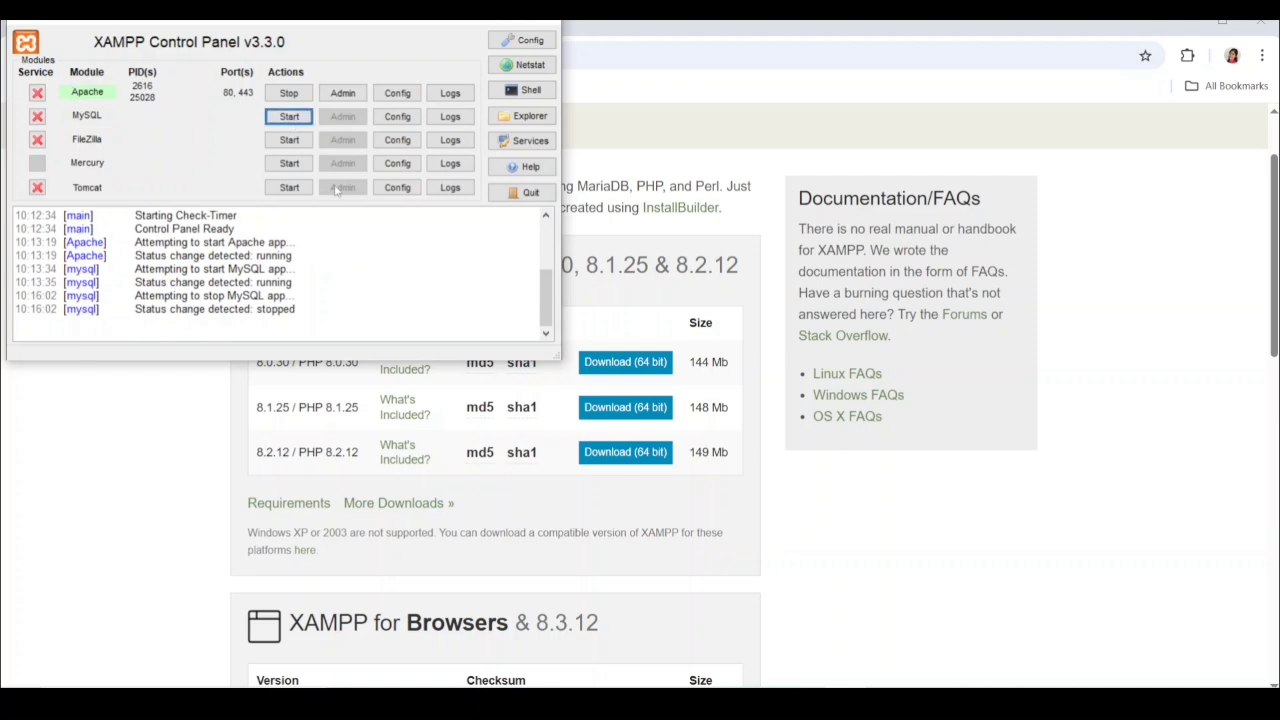
{"action": "left_click", "coordinate": [292, 117]}
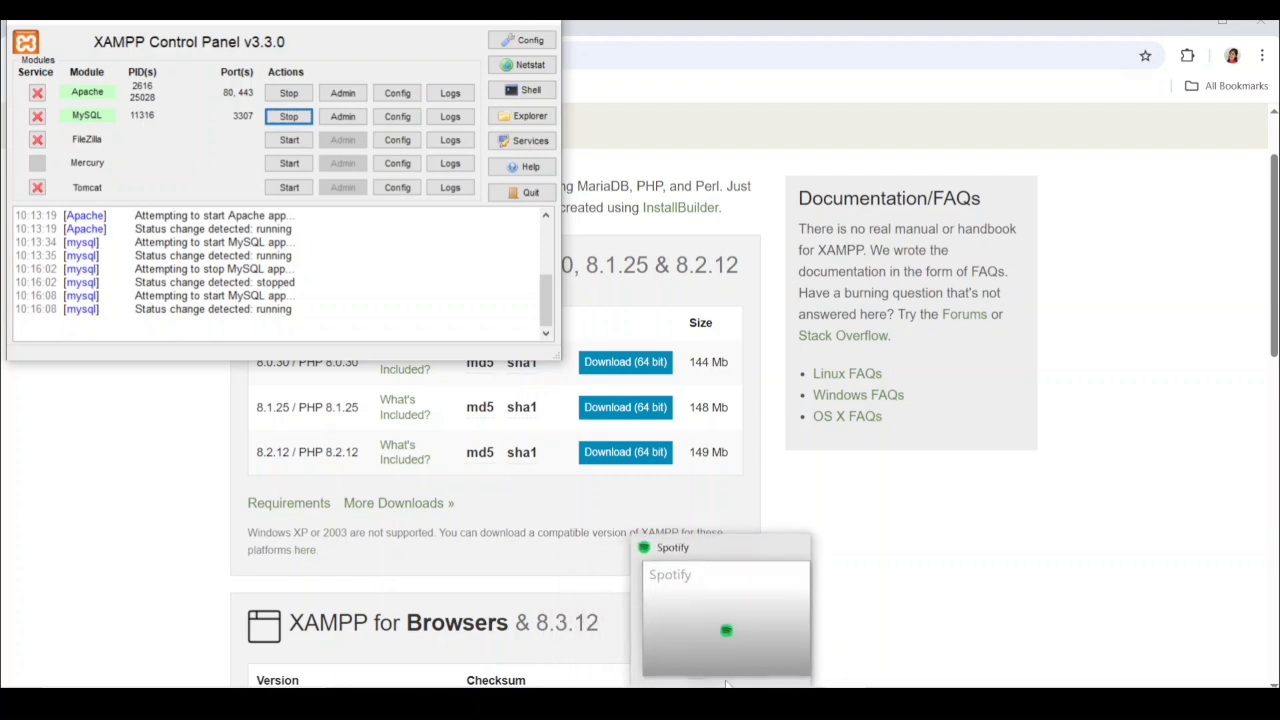
Switch to File Explorer and open the htdocs folder inside the xampp folder on drive D
{"action": "mouse_move", "coordinate": [680, 705]}
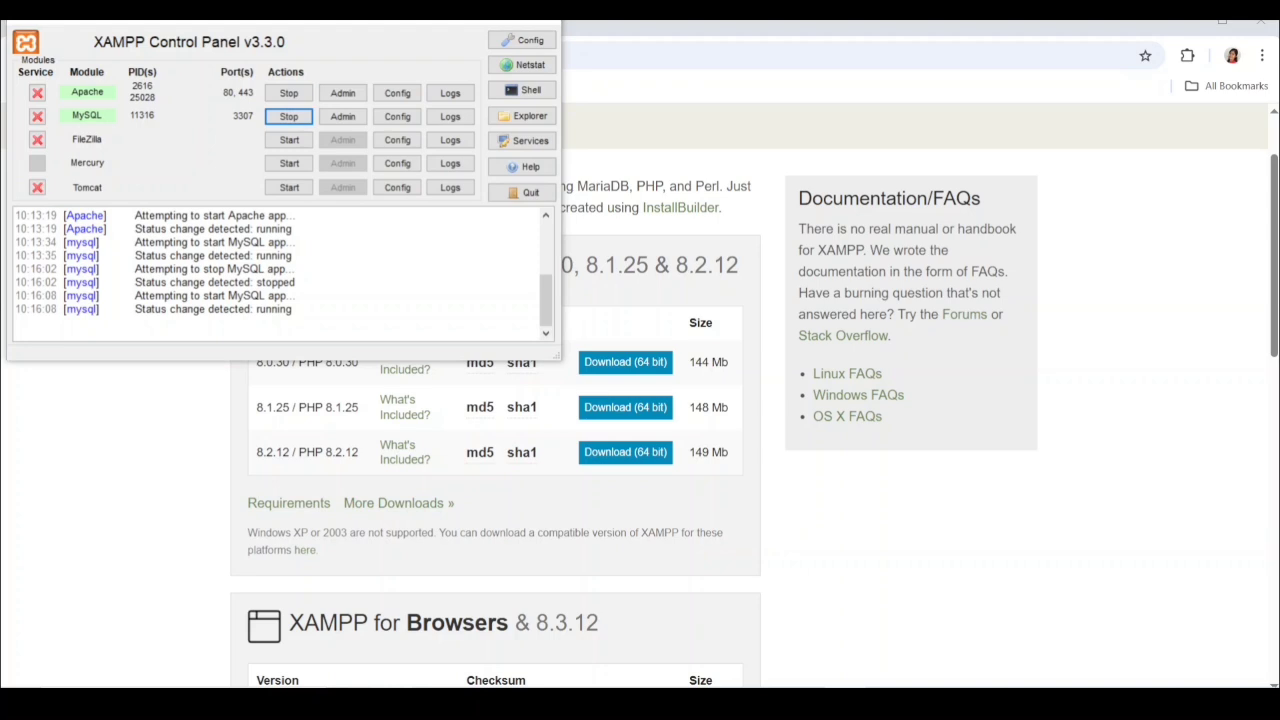
{"action": "key", "text": "super+e"}
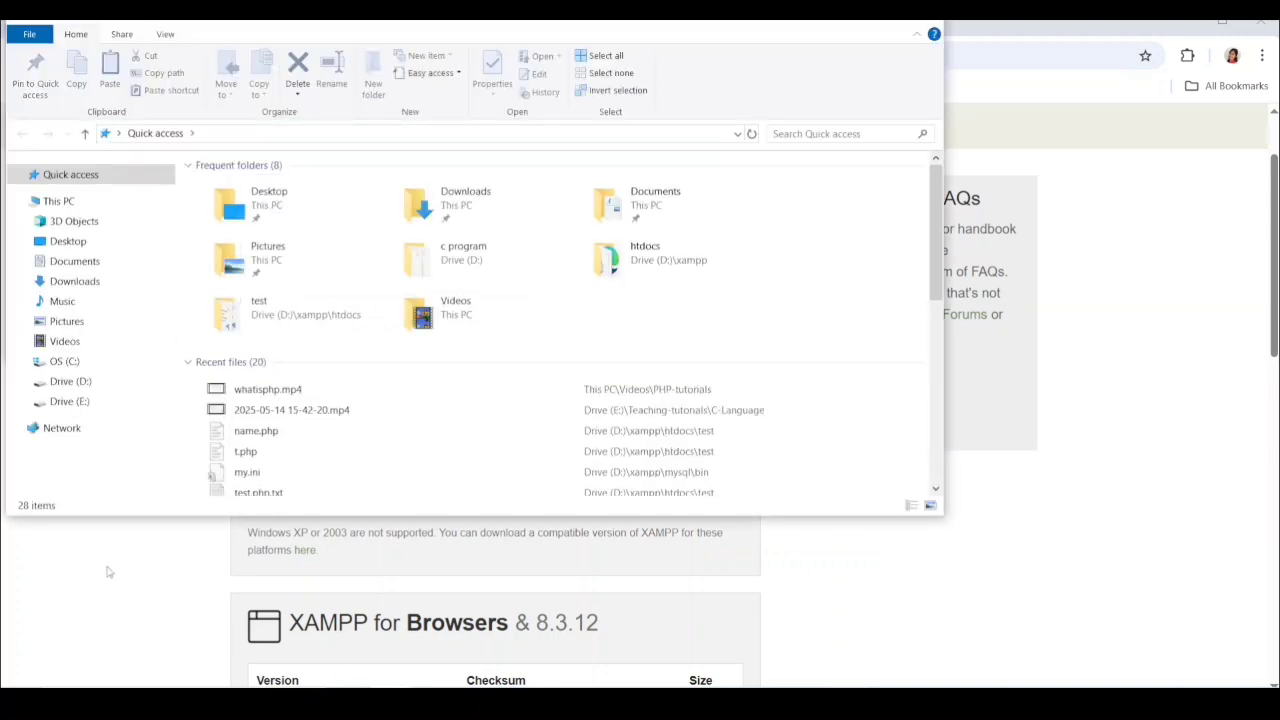
{"action": "left_click", "coordinate": [80, 385]}
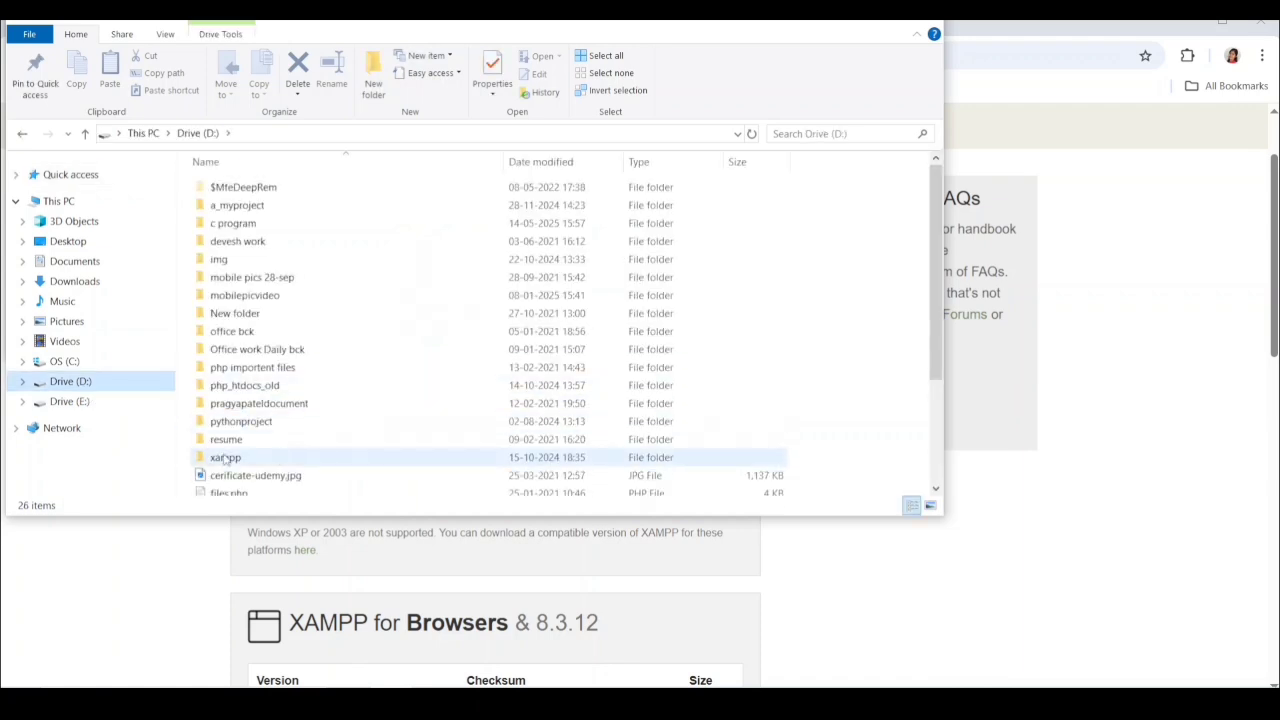
{"action": "double_click", "coordinate": [249, 458]}
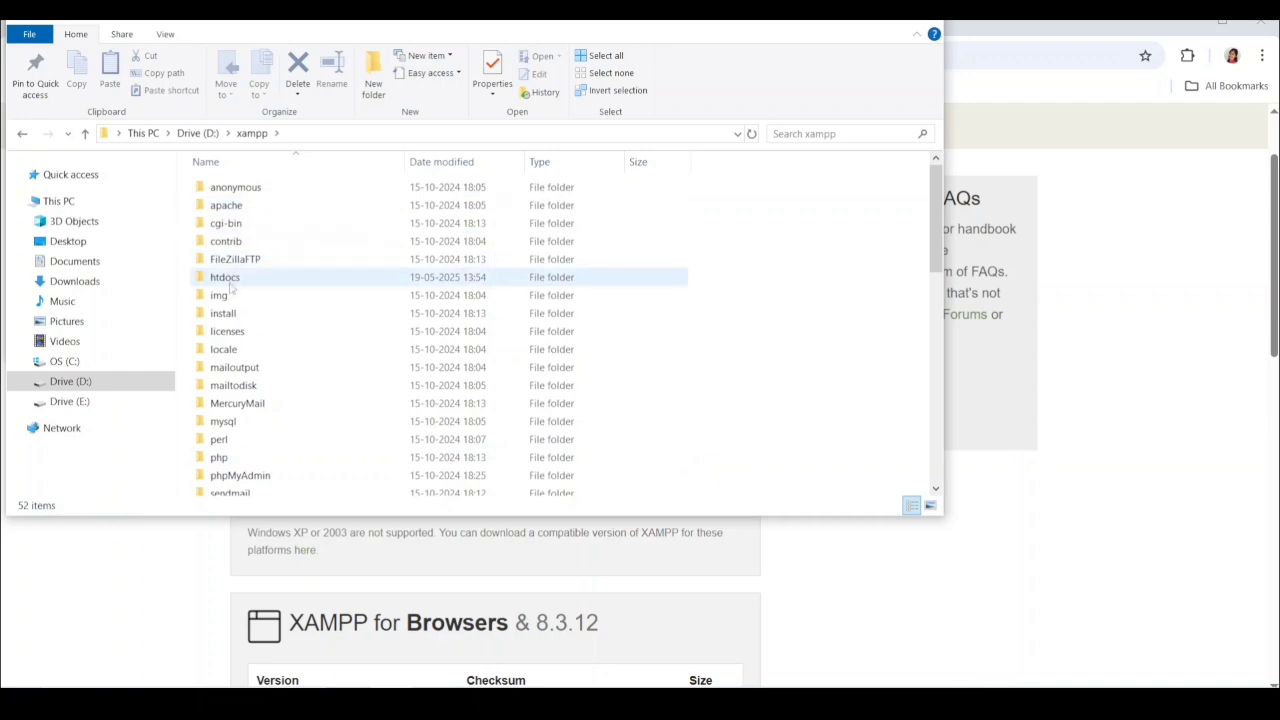
{"action": "double_click", "coordinate": [231, 284]}
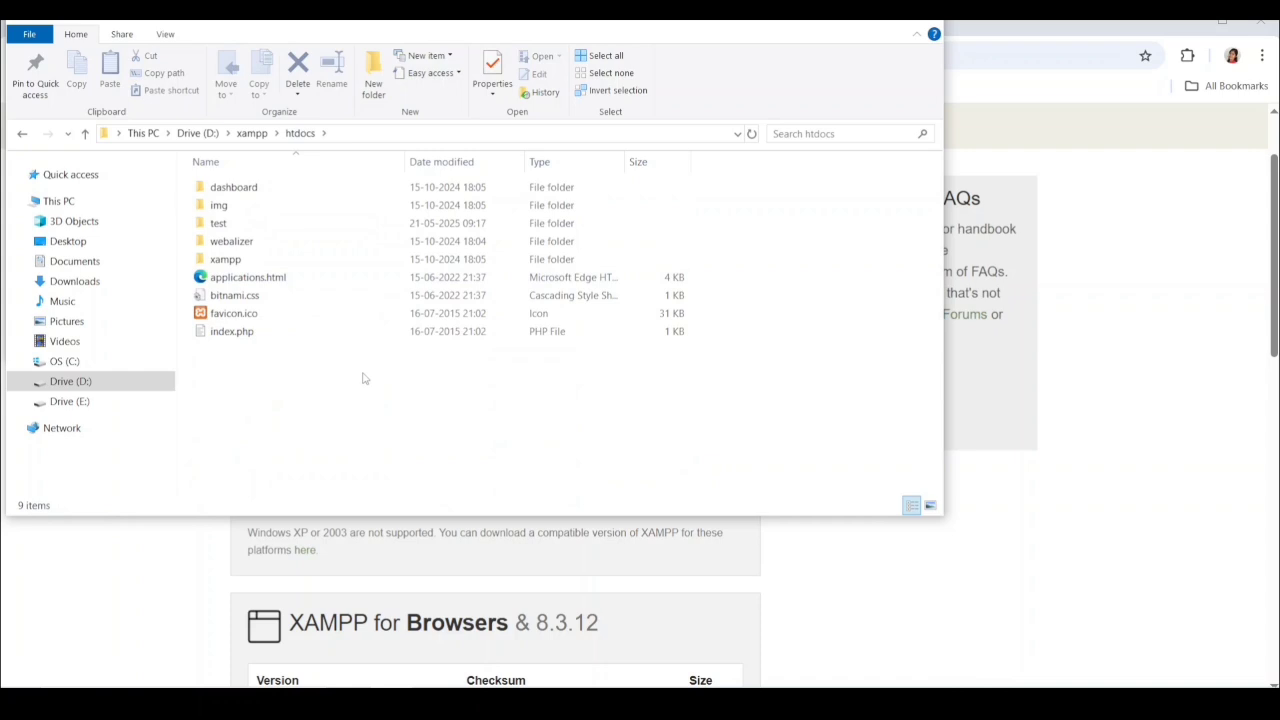
Create a folder named phptutorials inside htdocs
{"action": "right_click", "coordinate": [356, 424]}
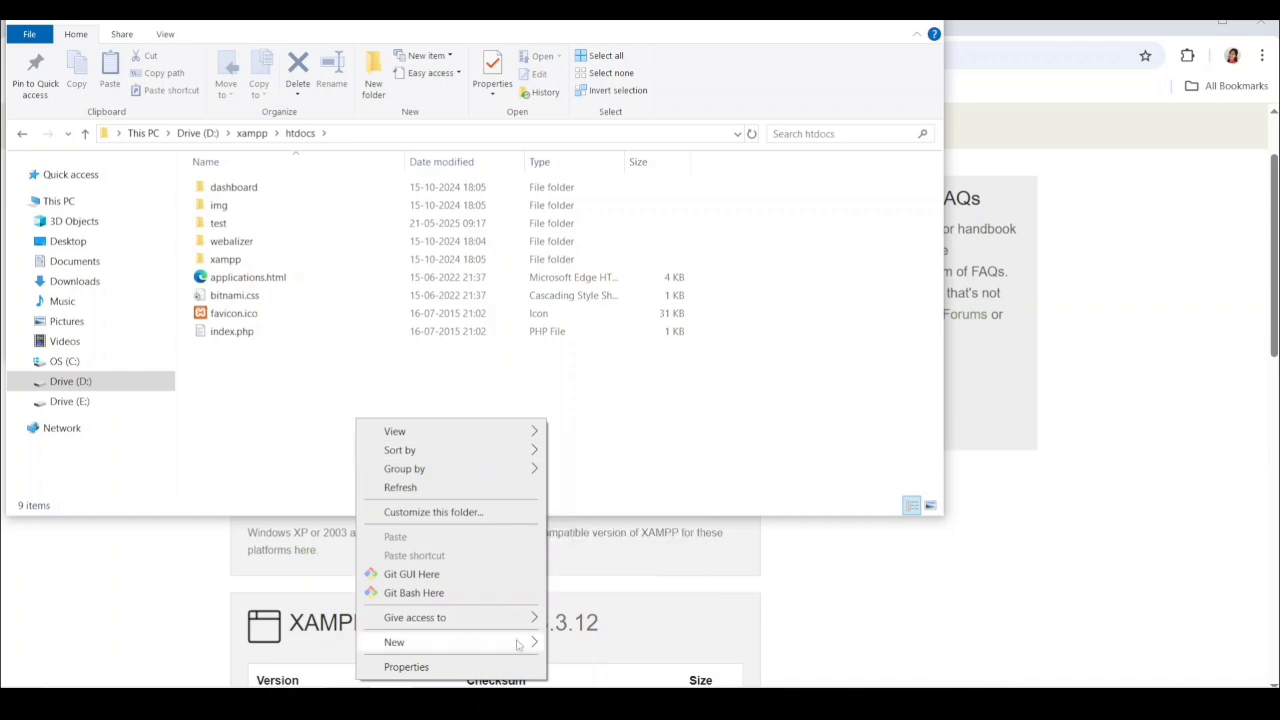
{"action": "mouse_move", "coordinate": [519, 643]}
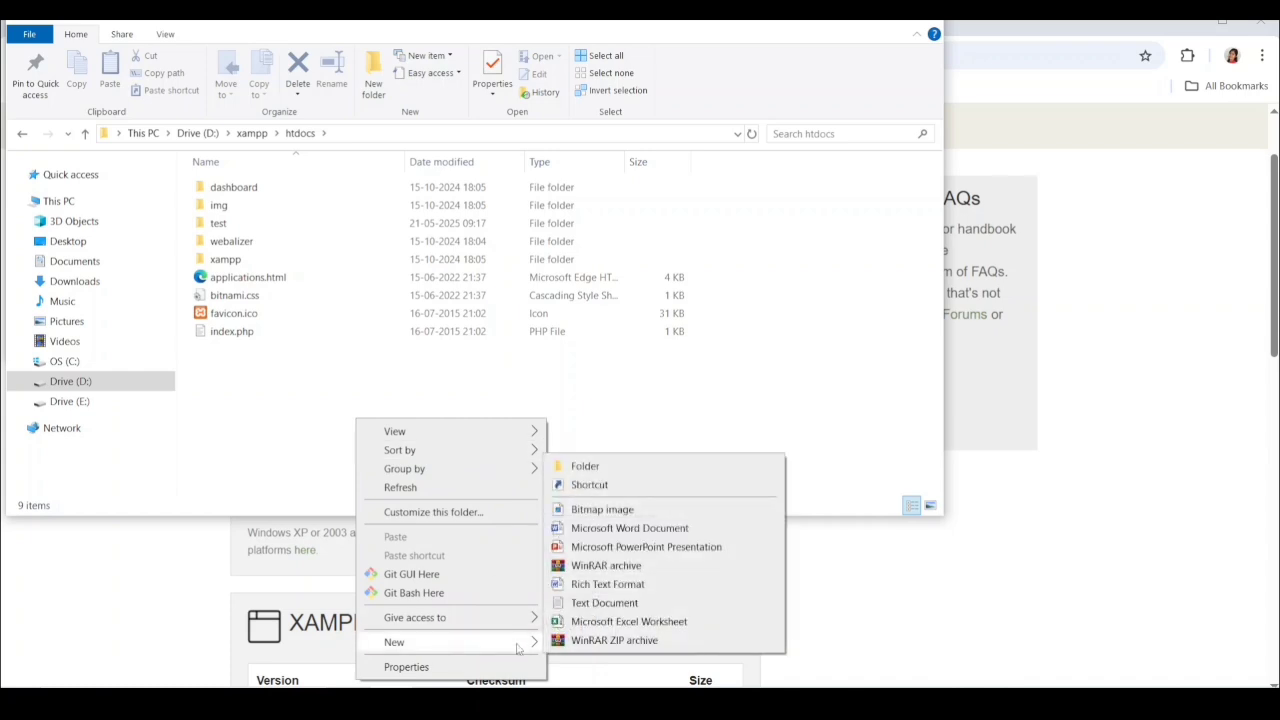
{"action": "left_click", "coordinate": [613, 468]}
{"action": "type", "text": "t"}
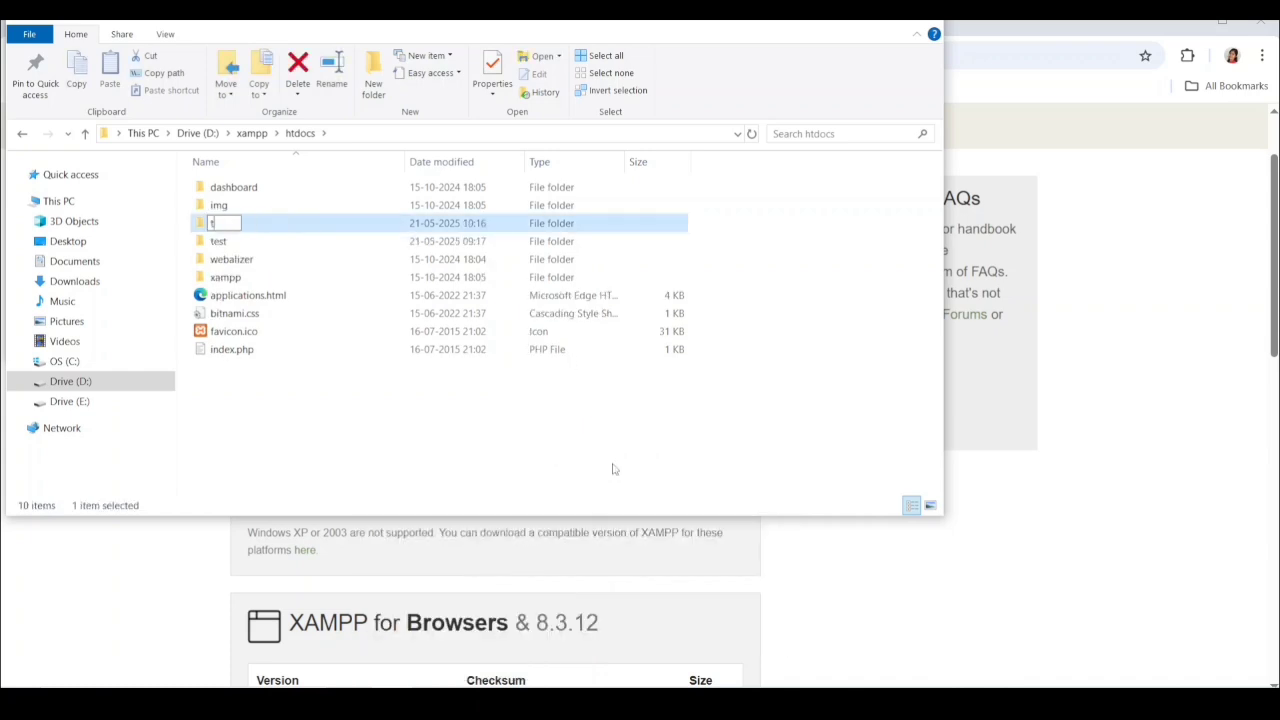
{"action": "type", "text": "utorials"}
{"action": "left_click", "coordinate": [211, 223]}
{"action": "type", "text": "php"}
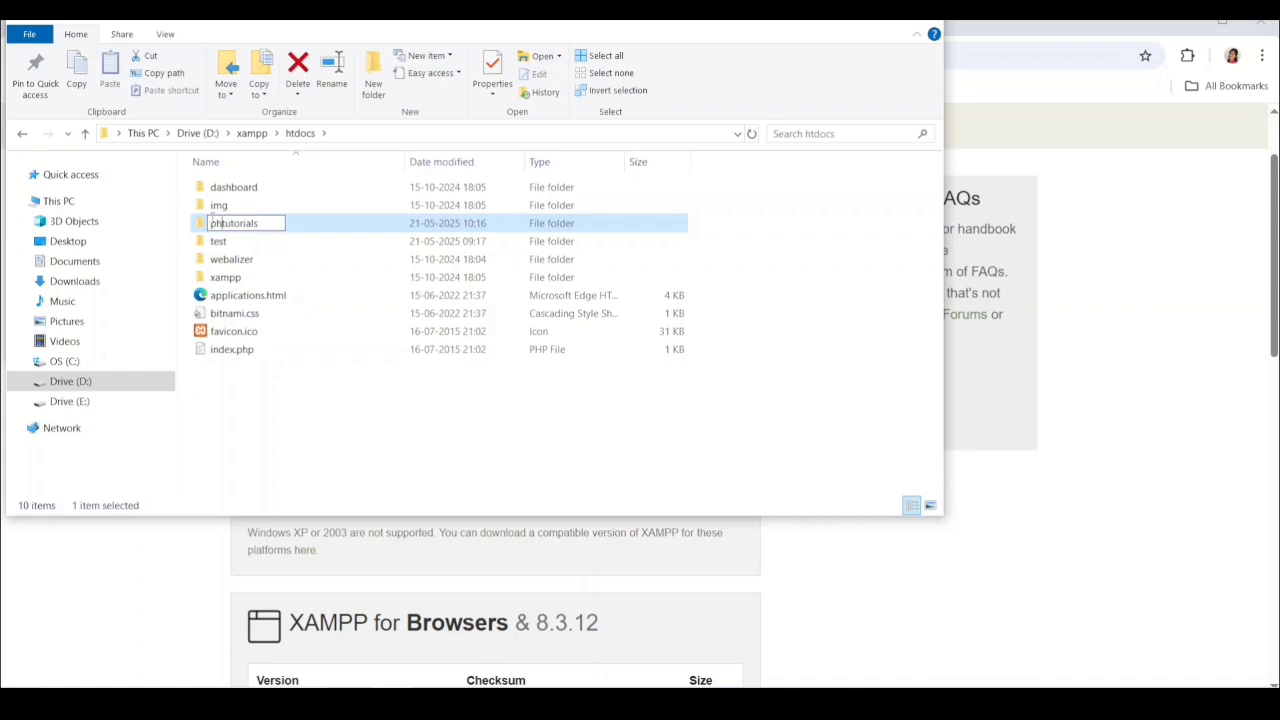
{"action": "key", "text": "Return"}
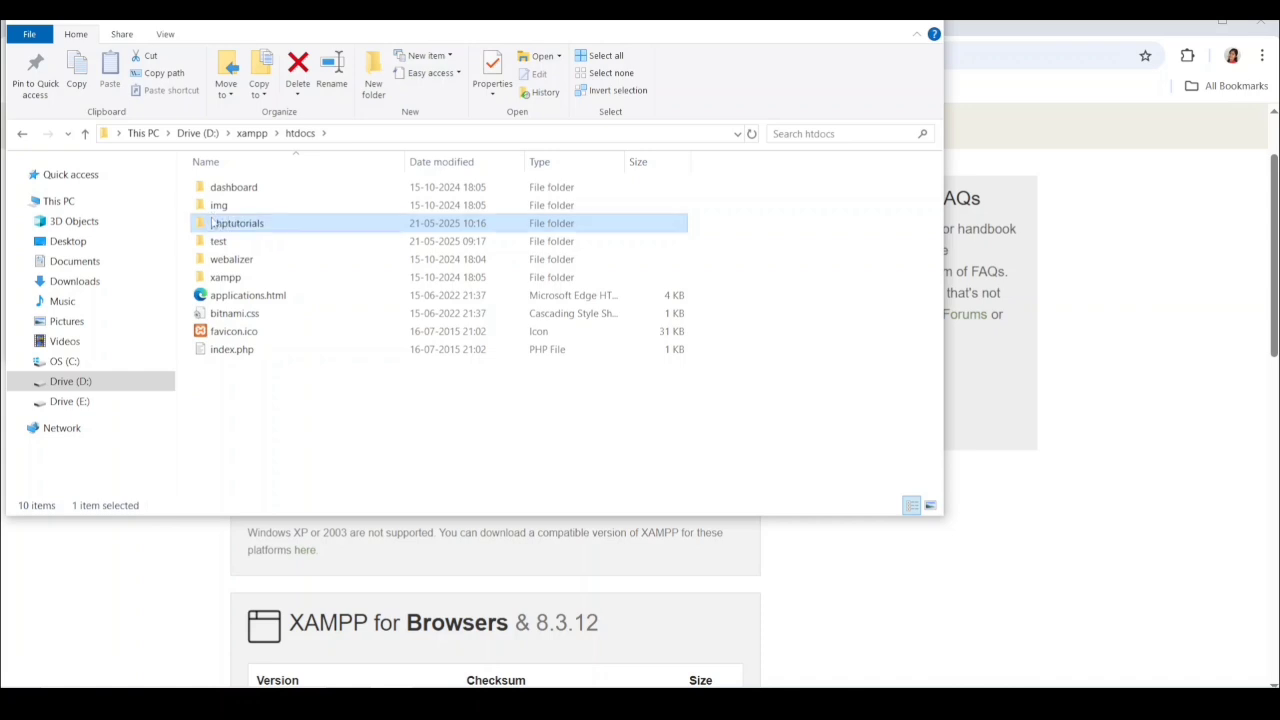
Open the phptutorials folder and create a new text document inside it
{"action": "double_click", "coordinate": [296, 221]}
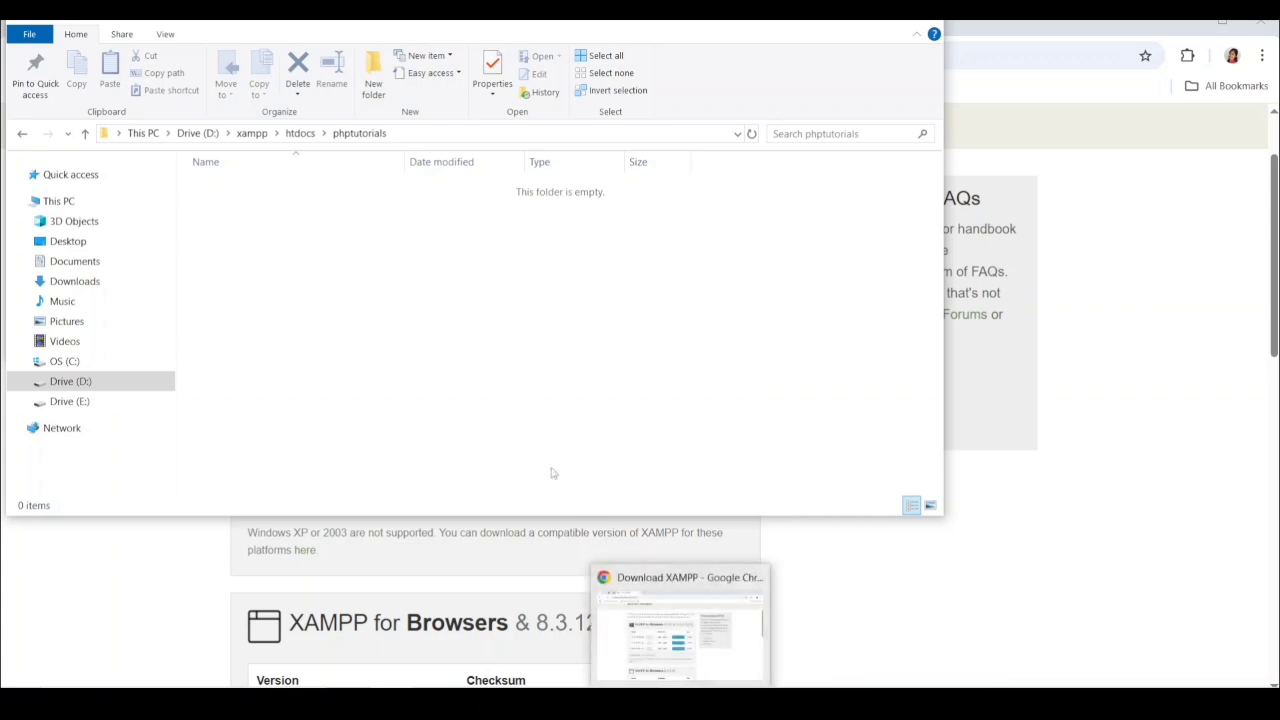
{"action": "right_click", "coordinate": [370, 263]}
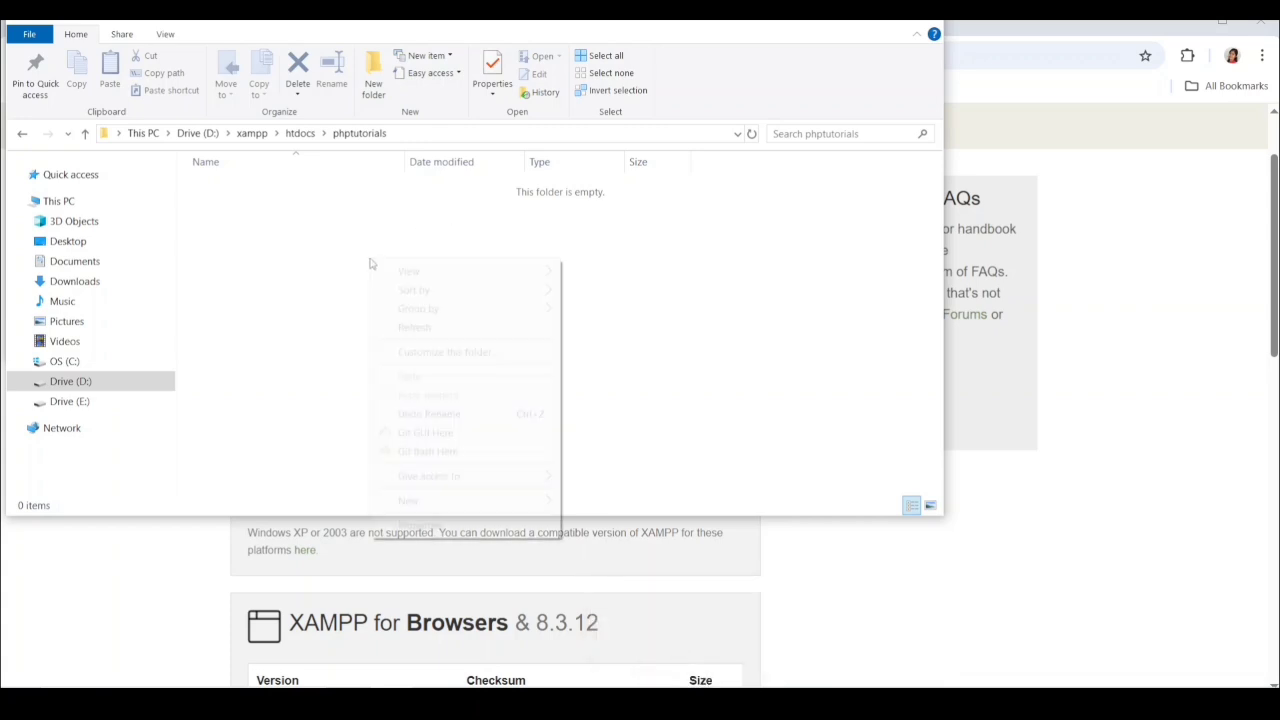
{"action": "mouse_move", "coordinate": [513, 508]}
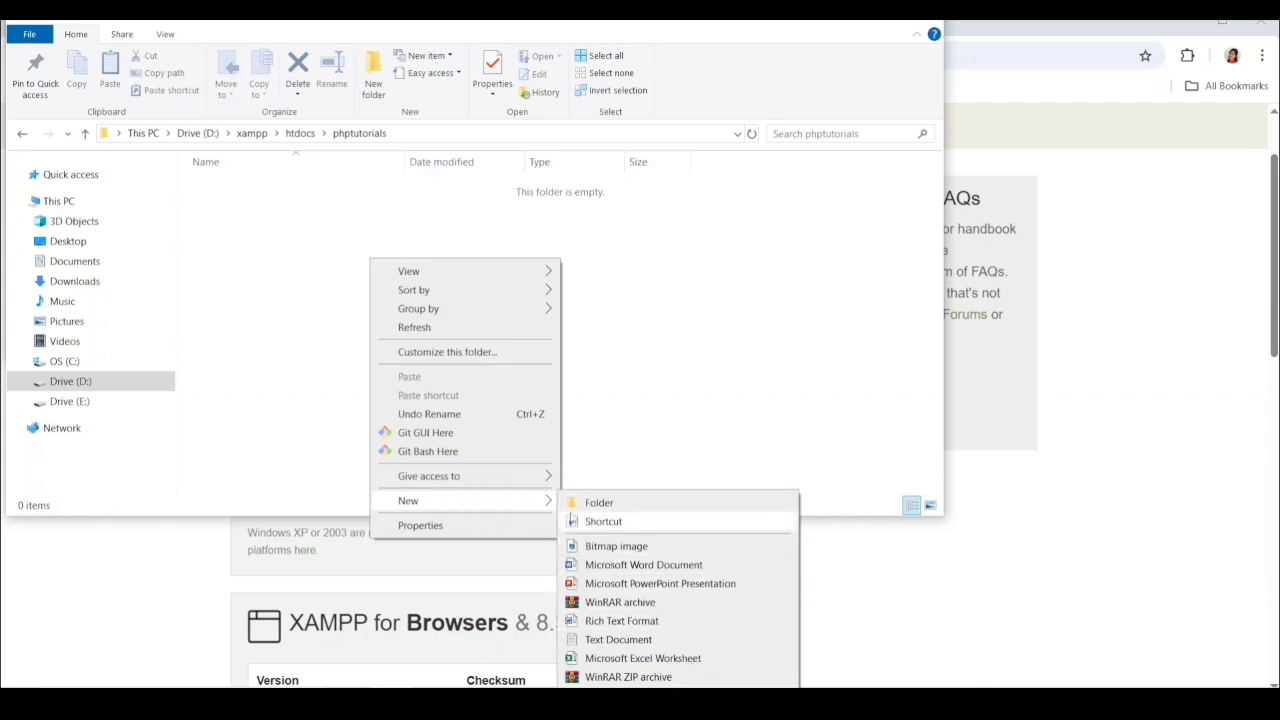
{"action": "left_click", "coordinate": [618, 639]}
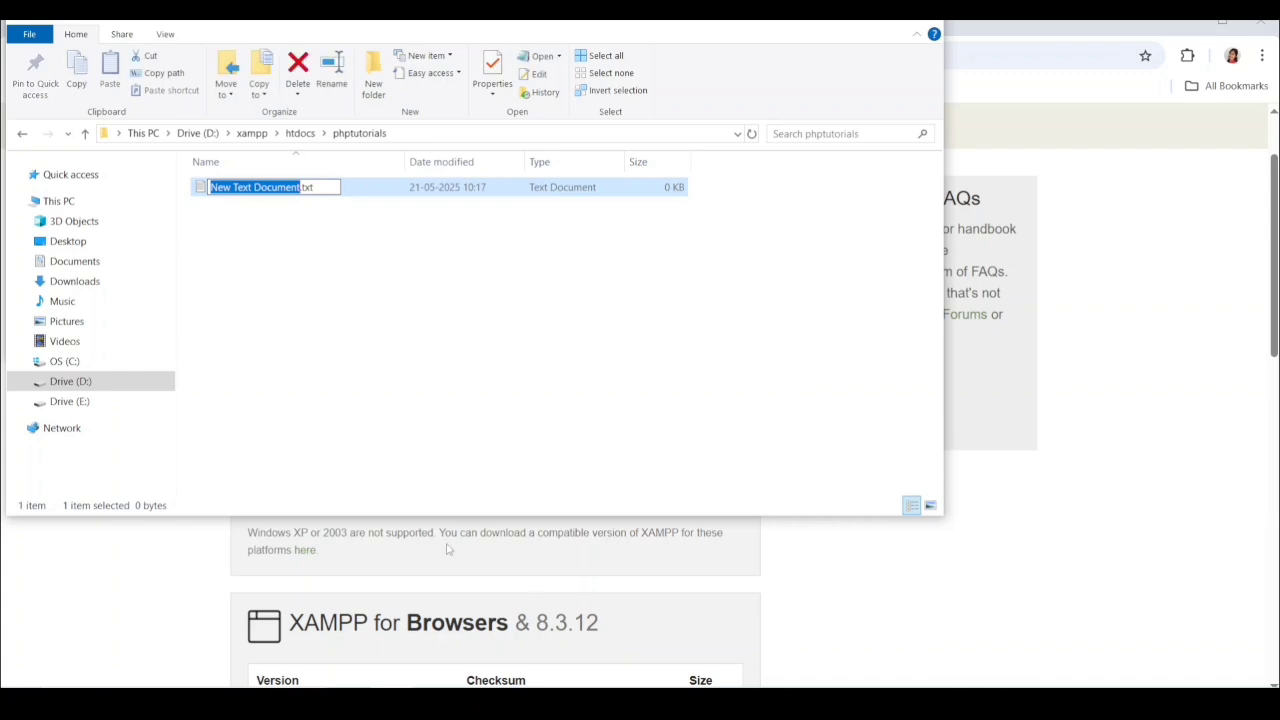
Rename the new text document to test.php, accepting the extension change, and display the setting that shows file name extensions
{"action": "left_click", "coordinate": [325, 186]}
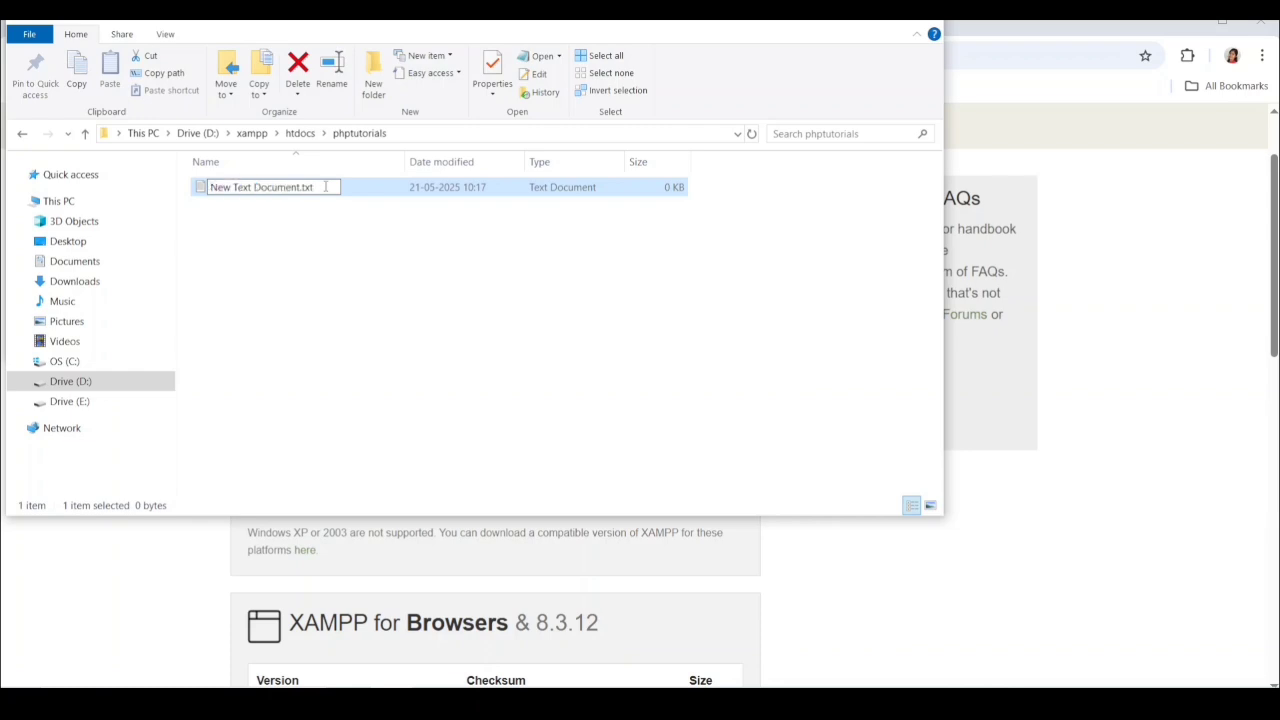
{"action": "left_click_drag", "start_coordinate": [325, 186], "coordinate": [205, 187]}
{"action": "key", "text": "BackSpace"}
{"action": "type", "text": "t"}
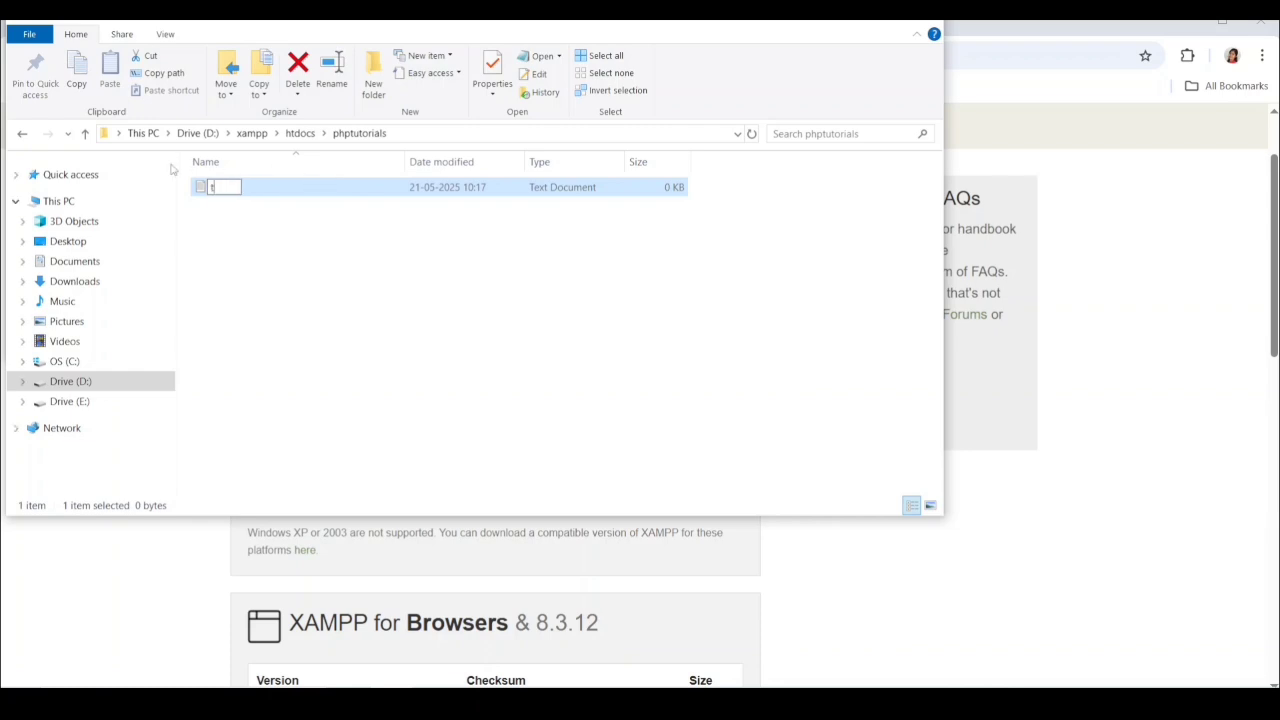
{"action": "type", "text": "est.php"}
{"action": "left_click", "coordinate": [305, 291]}
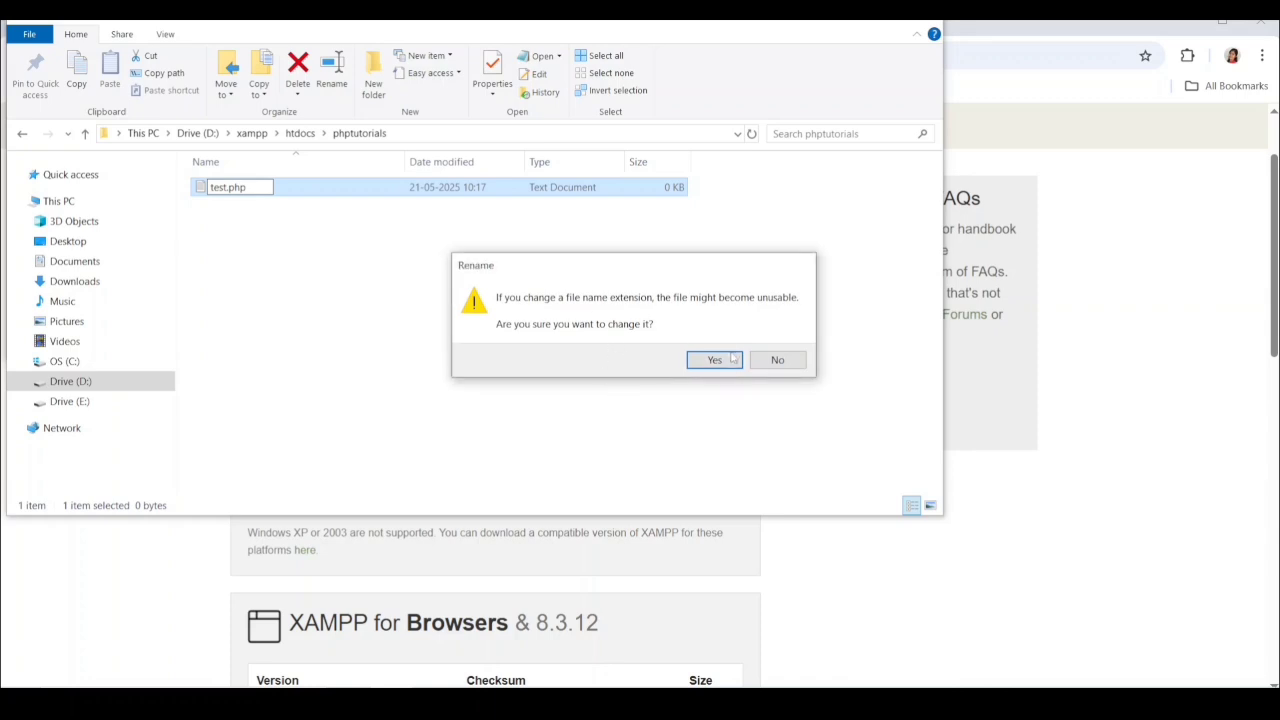
{"action": "left_click", "coordinate": [711, 362]}
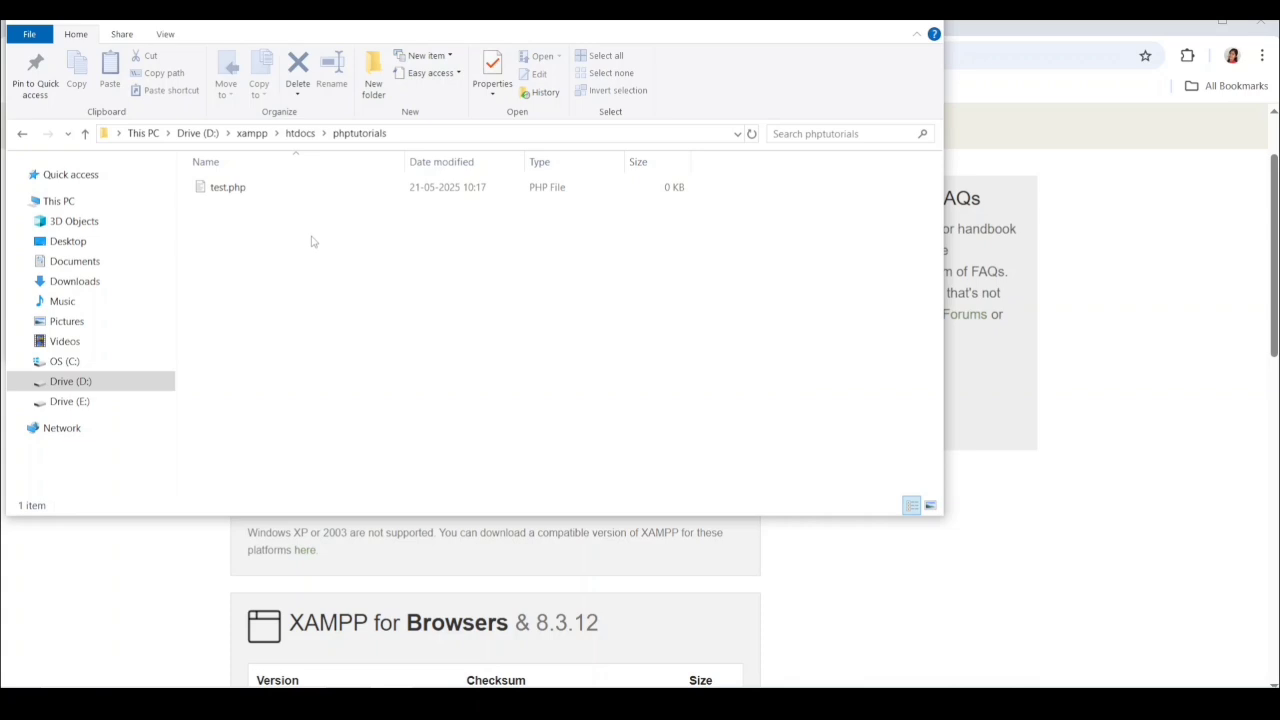
{"action": "left_click", "coordinate": [165, 36]}
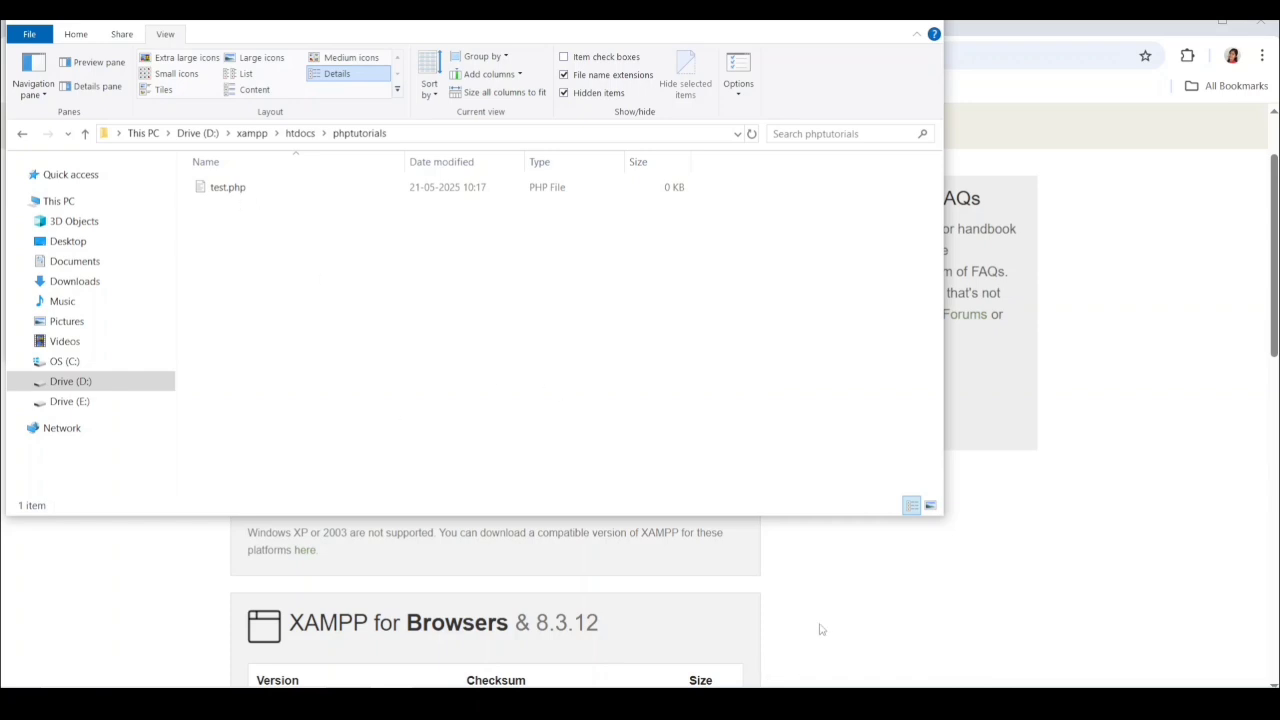
Switch to Visual Studio Code, open the phptutorials folder from D:\xampp\htdocs, and trust its authors
{"action": "left_click", "coordinate": [828, 590]}
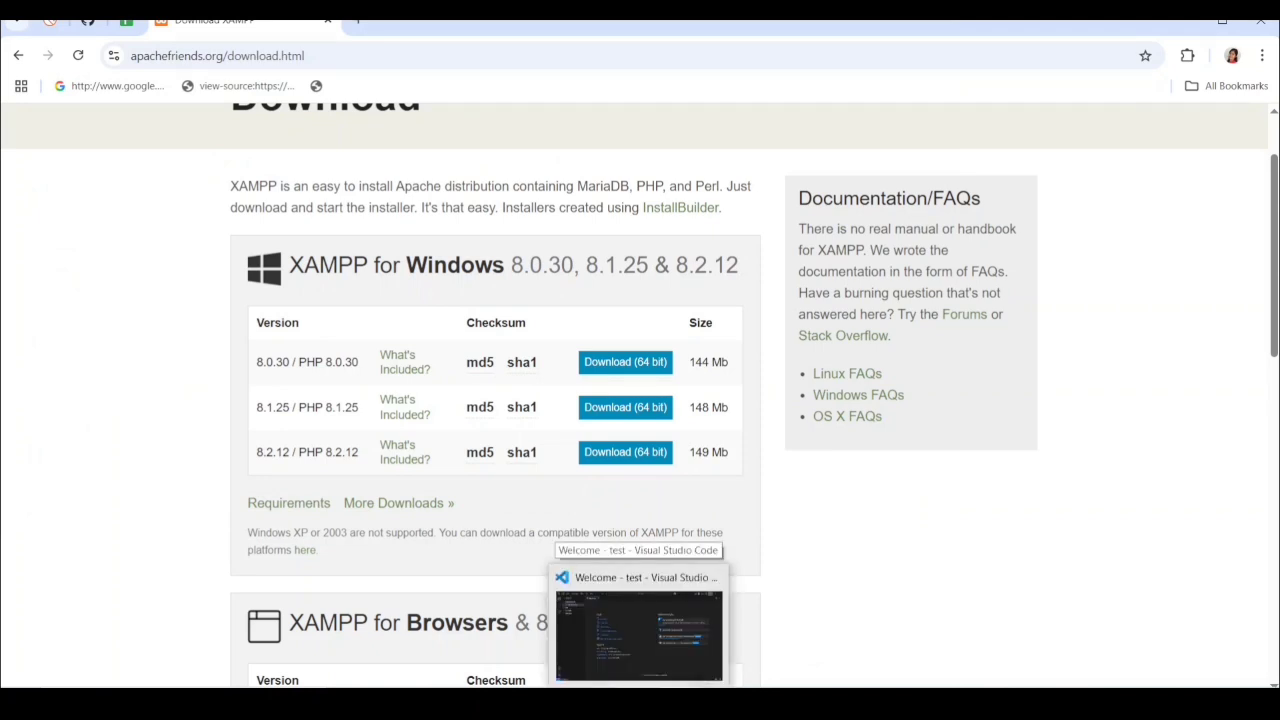
{"action": "mouse_move", "coordinate": [640, 704]}
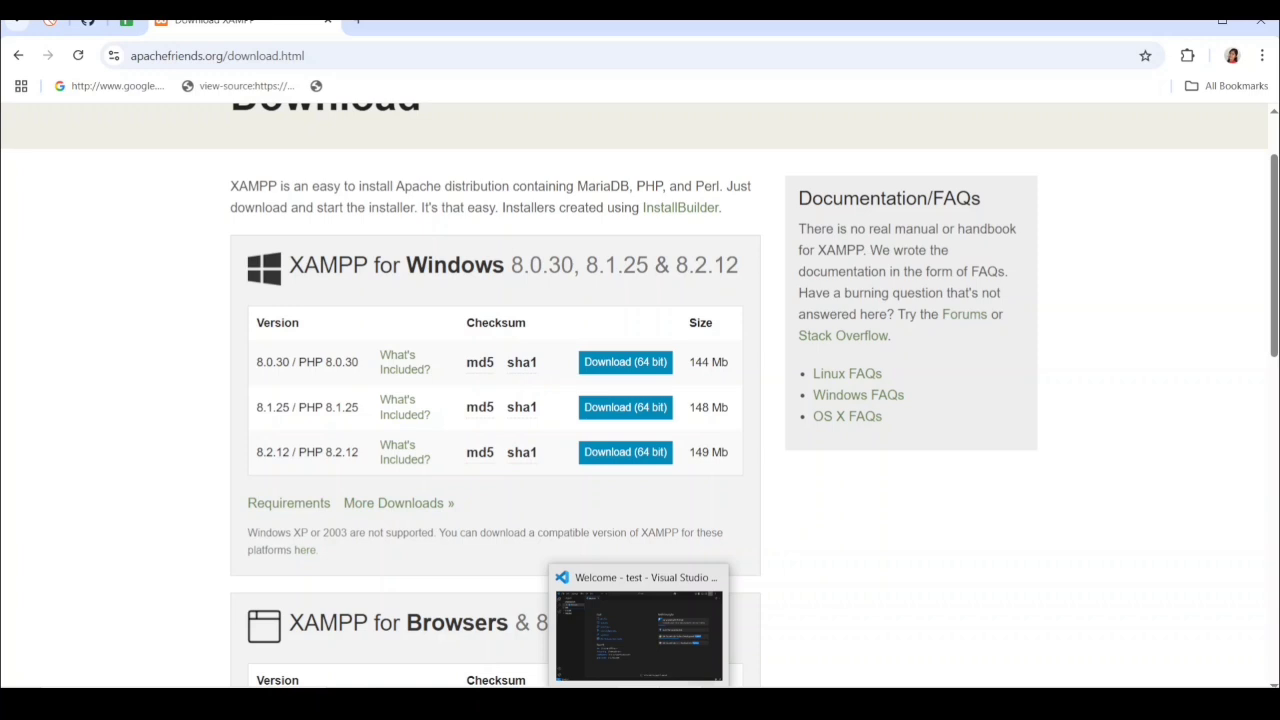
{"action": "left_click", "coordinate": [638, 630]}
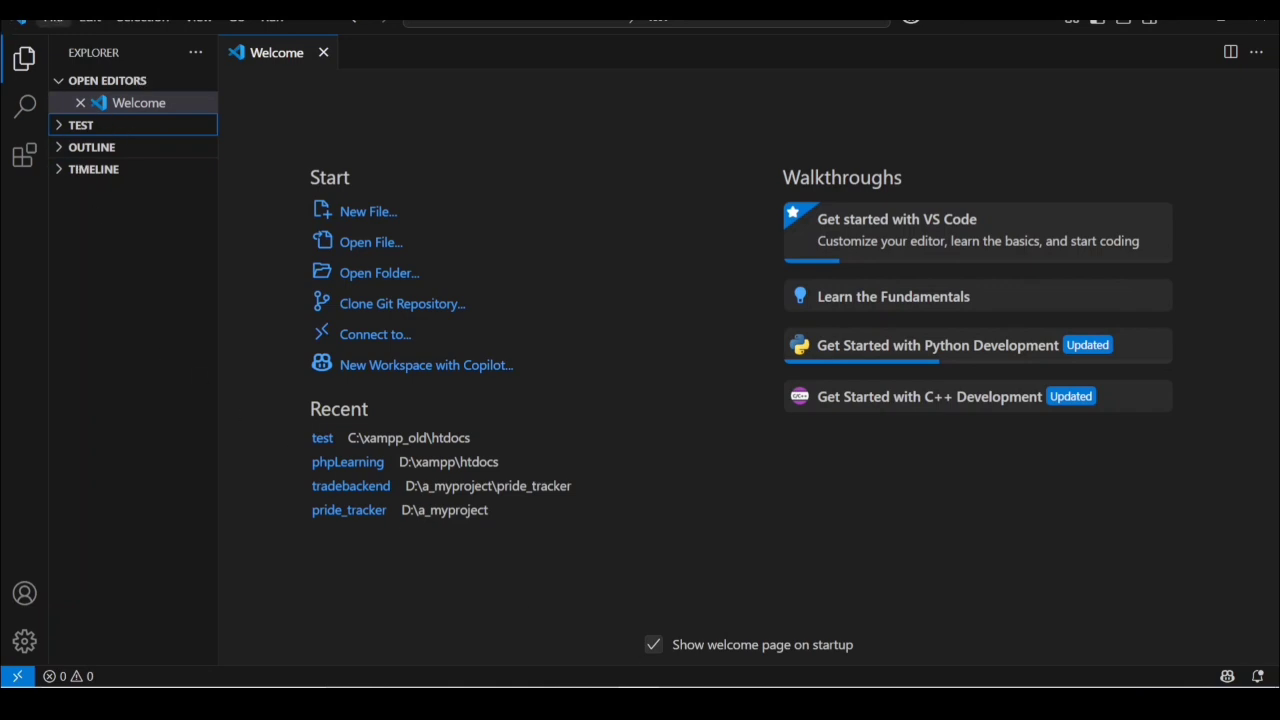
{"action": "left_click", "coordinate": [55, 22]}
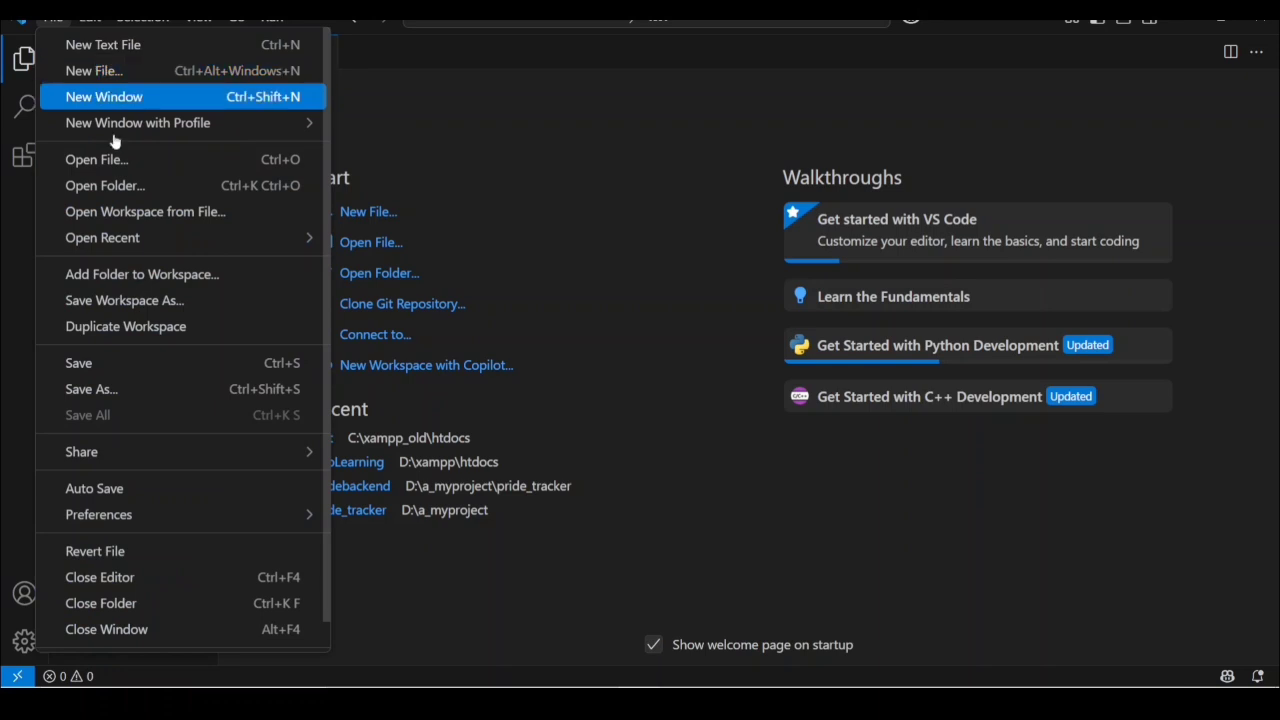
{"action": "left_click", "coordinate": [116, 185]}
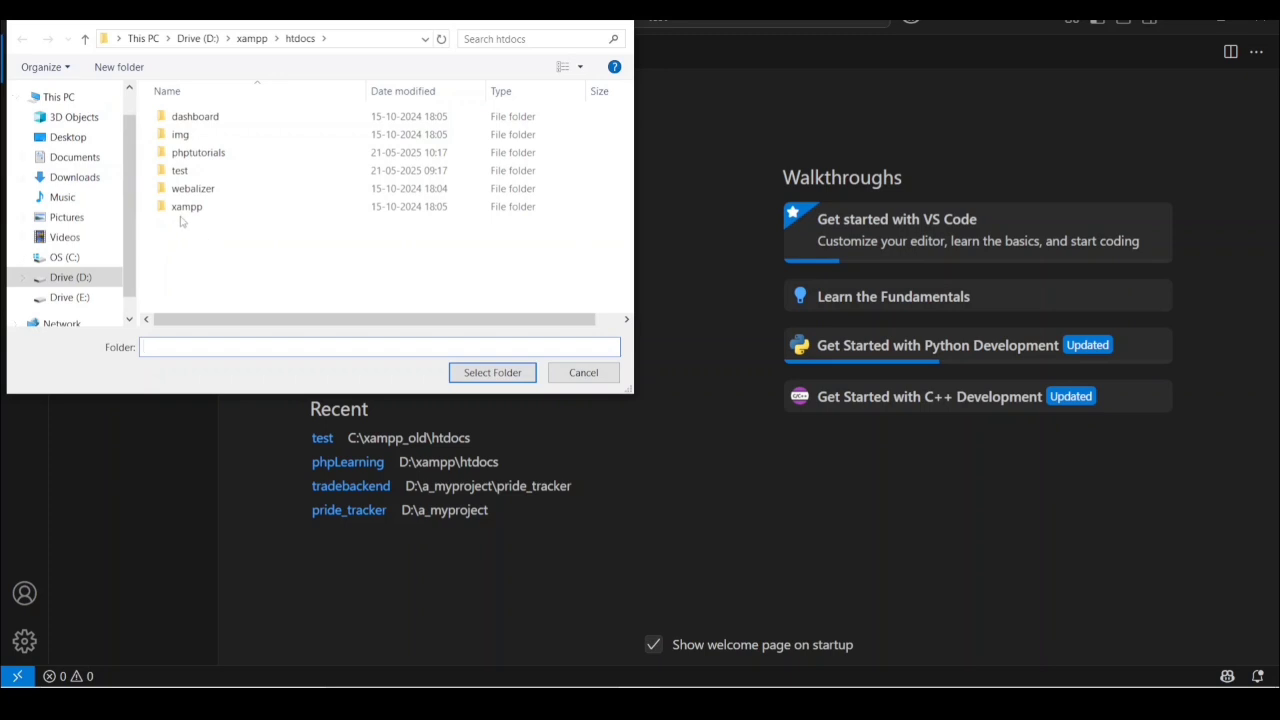
{"action": "double_click", "coordinate": [204, 154]}
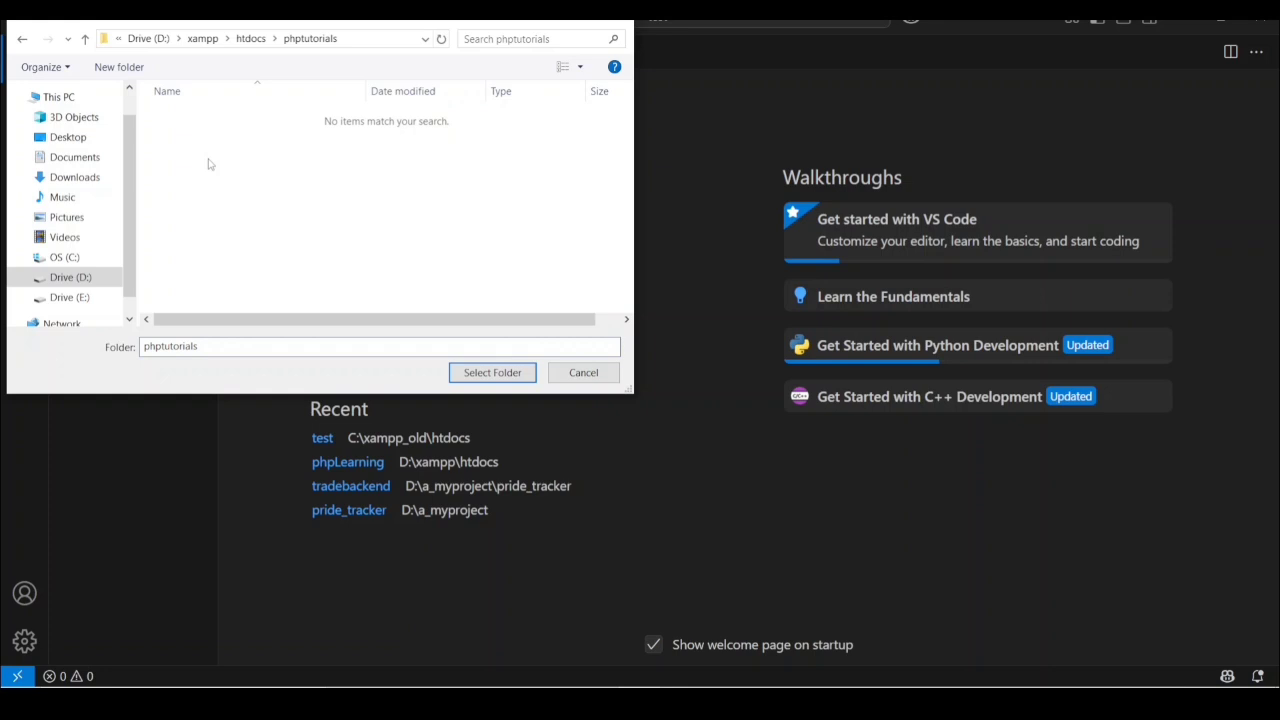
{"action": "left_click", "coordinate": [491, 373]}
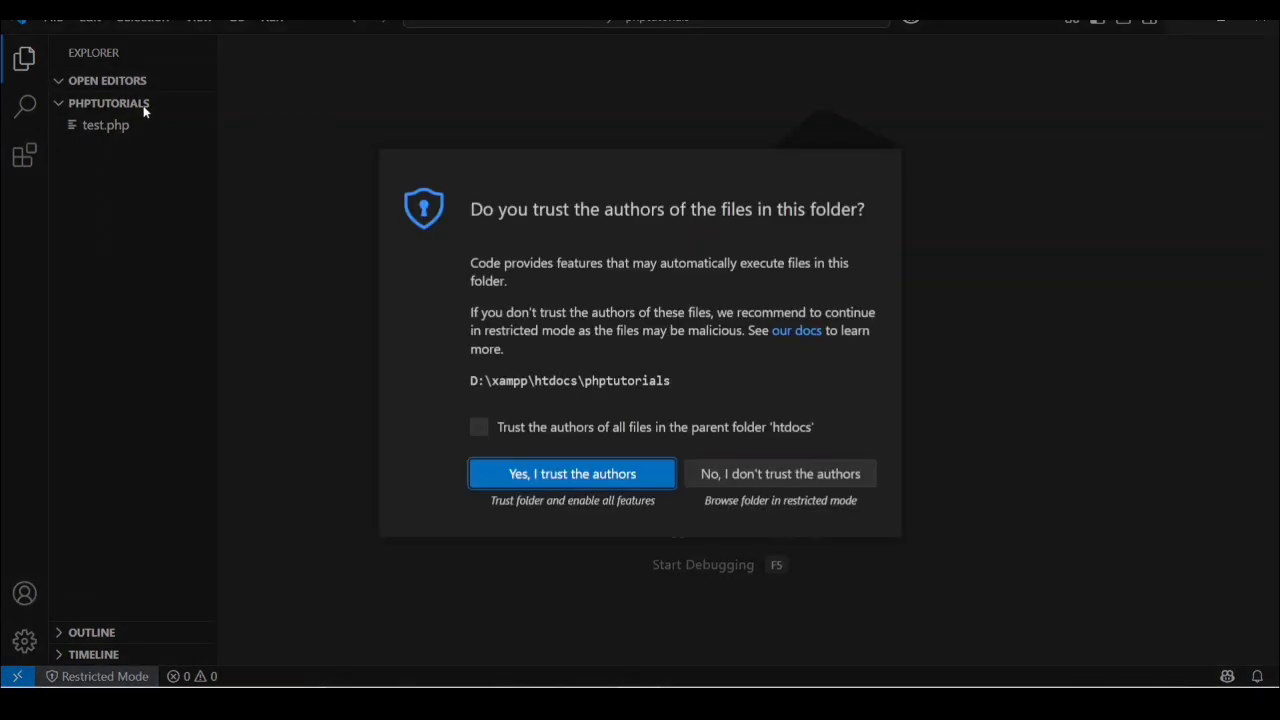
{"action": "left_click", "coordinate": [594, 485]}
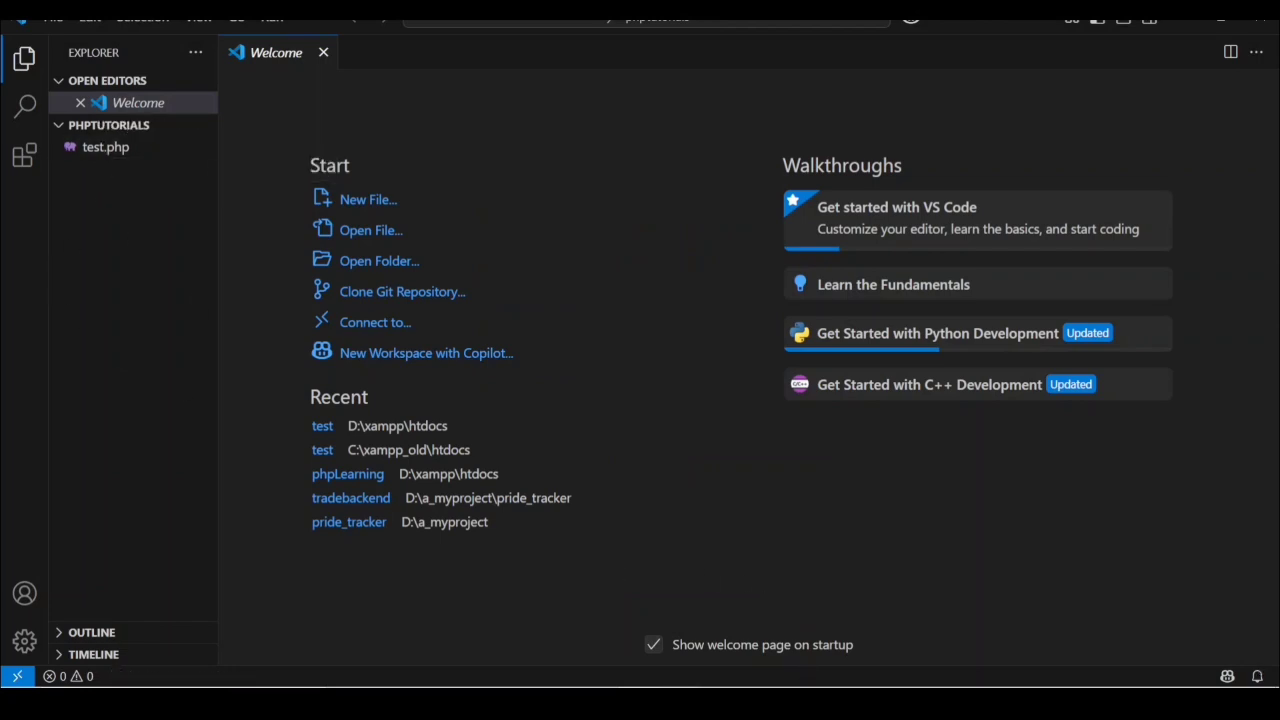
Switch to Chrome and load localhost in a new browser tab
{"action": "left_click", "coordinate": [683, 703]}
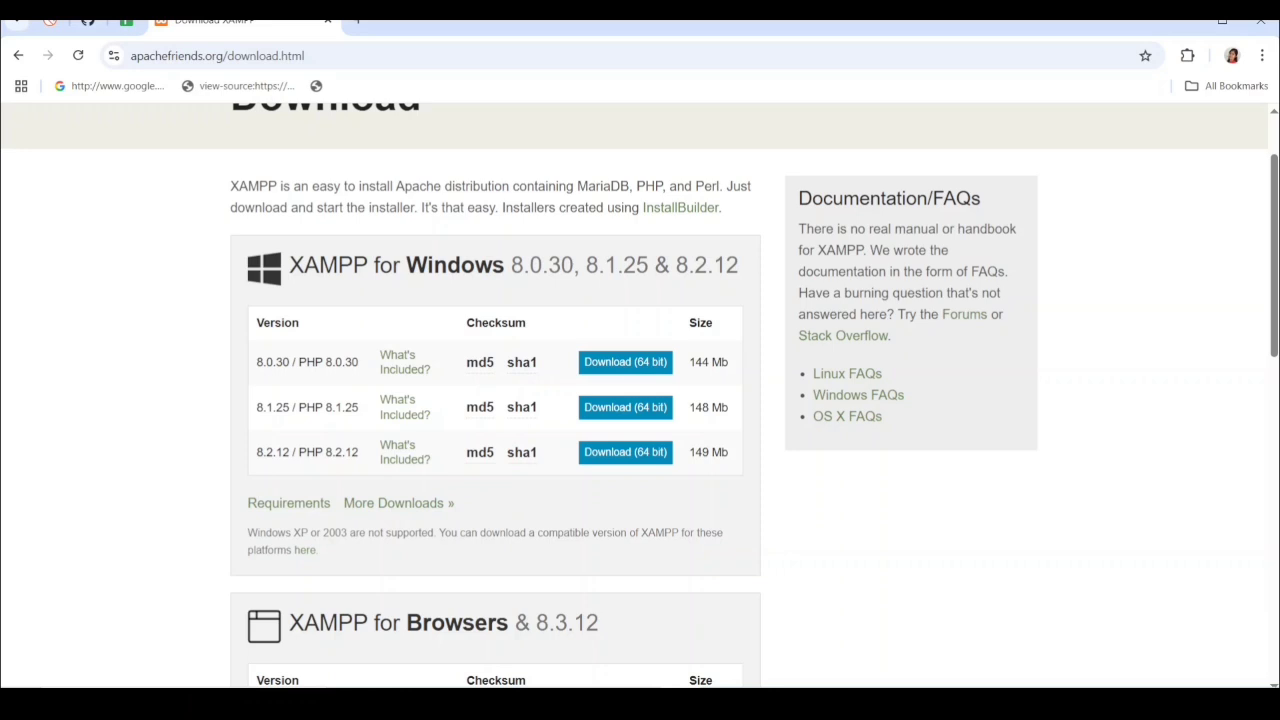
{"action": "left_click", "coordinate": [358, 21]}
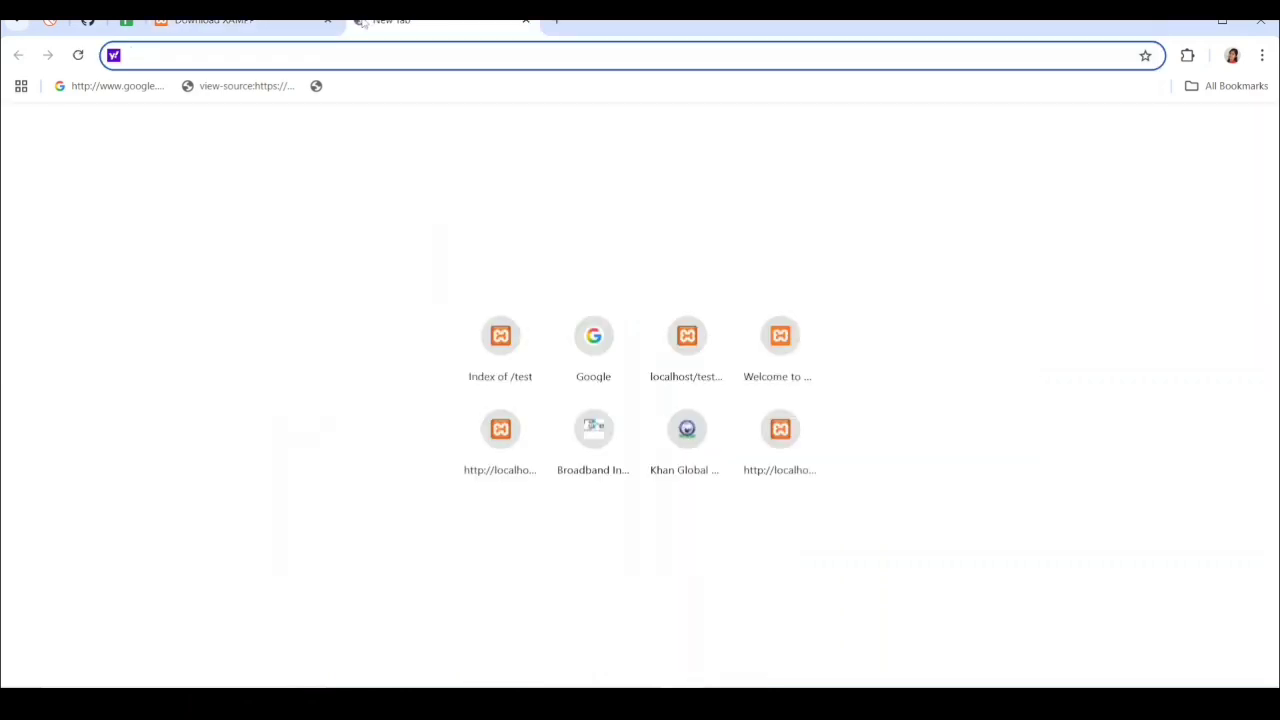
{"action": "type", "text": "local"}
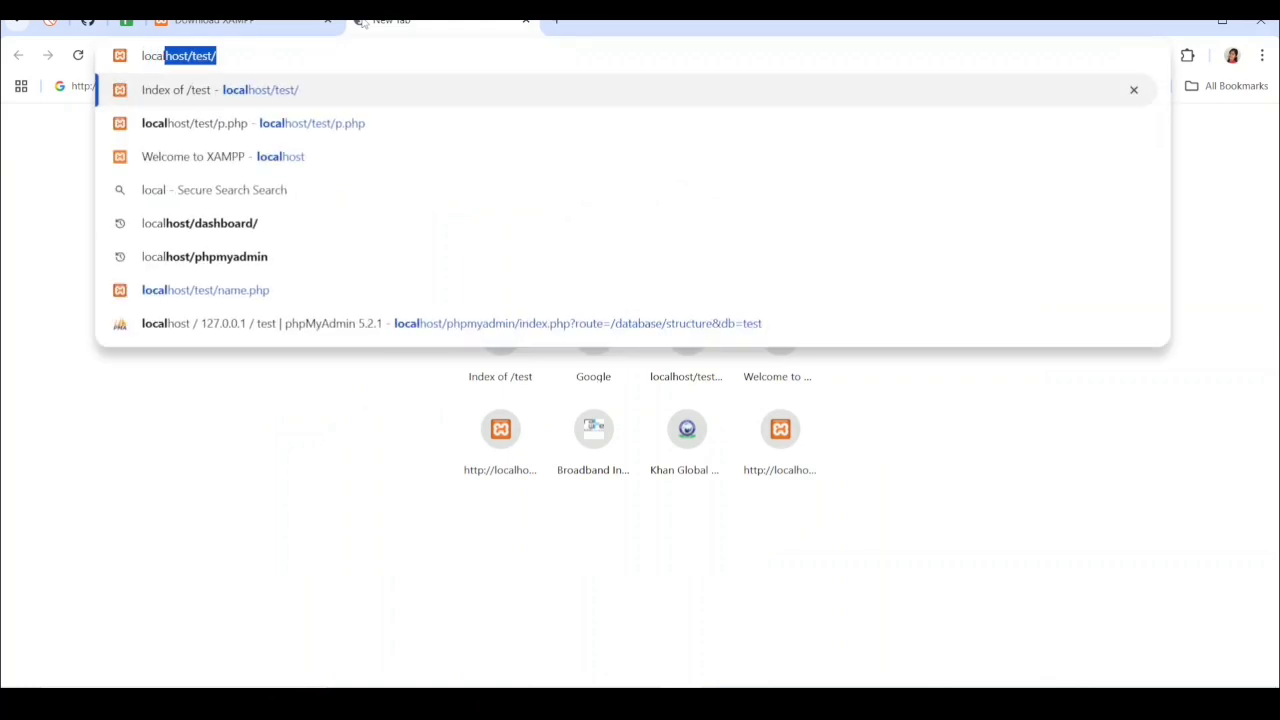
{"action": "key", "text": "Right"}
{"action": "key", "text": "BackSpace"}
{"action": "key", "text": "BackSpace"}
{"action": "key", "text": "BackSpace"}
{"action": "key", "text": "BackSpace"}
{"action": "key", "text": "BackSpace"}
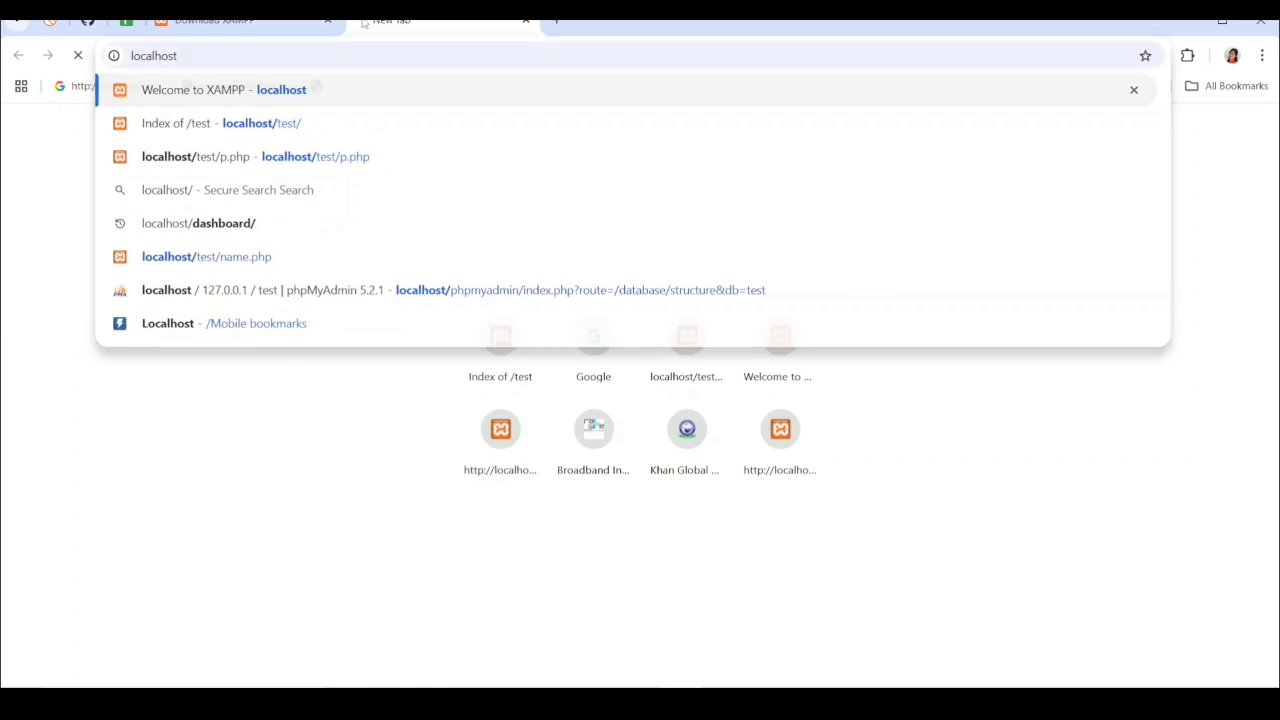
{"action": "key", "text": "Return"}
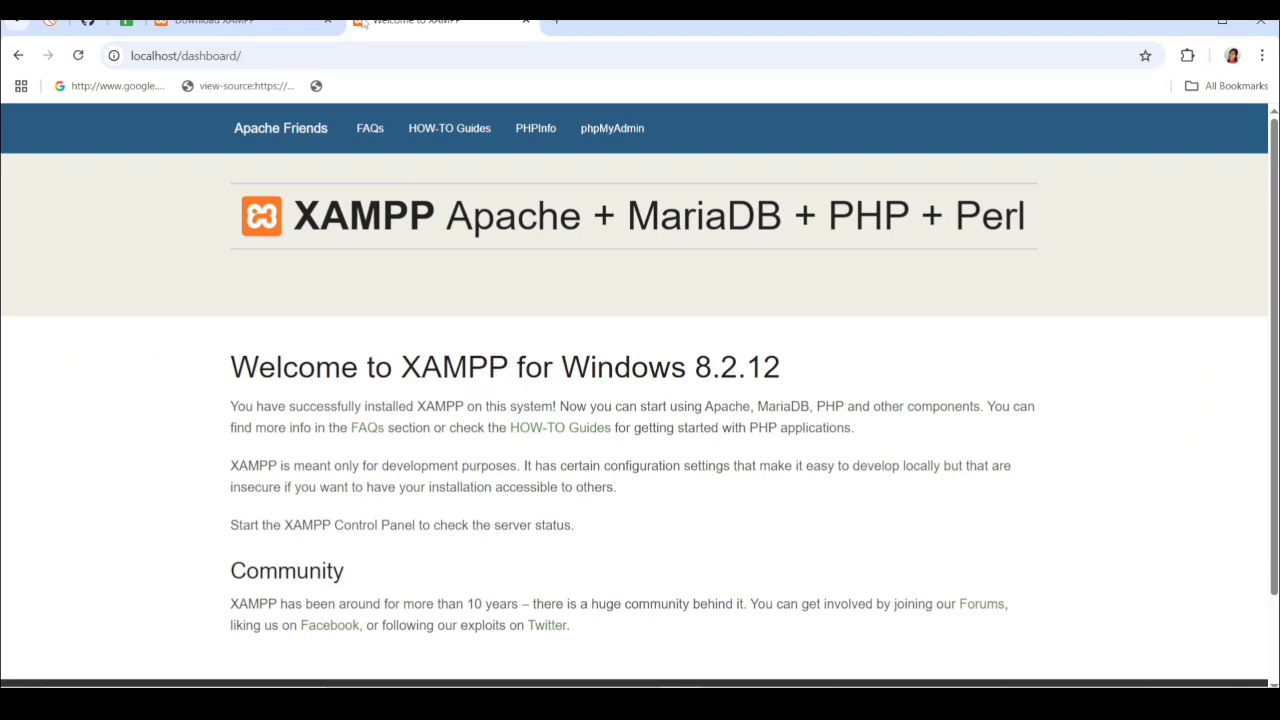
Change the address to localhost/phptutorials and open test.php from the directory index
{"action": "left_click", "coordinate": [186, 55]}
{"action": "left_click_drag", "start_coordinate": [186, 55], "coordinate": [246, 55]}
{"action": "key", "text": "BackSpace"}
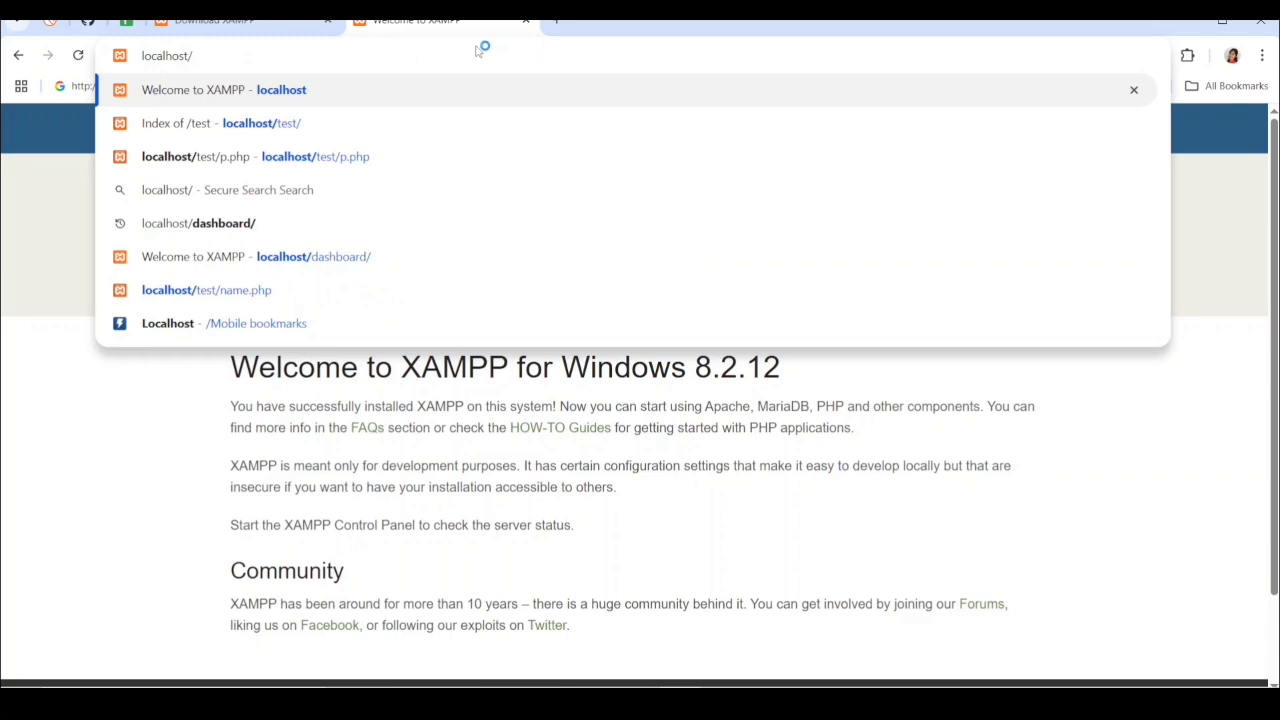
{"action": "type", "text": "php"}
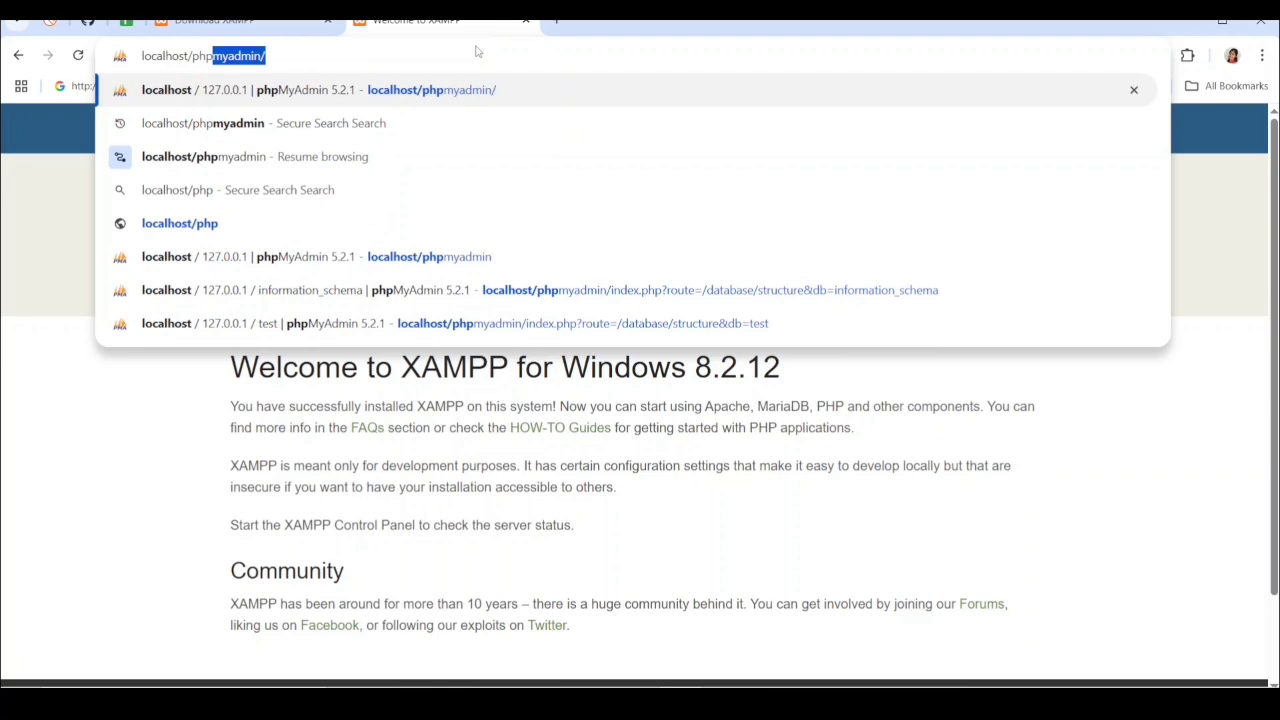
{"action": "type", "text": "tutori"}
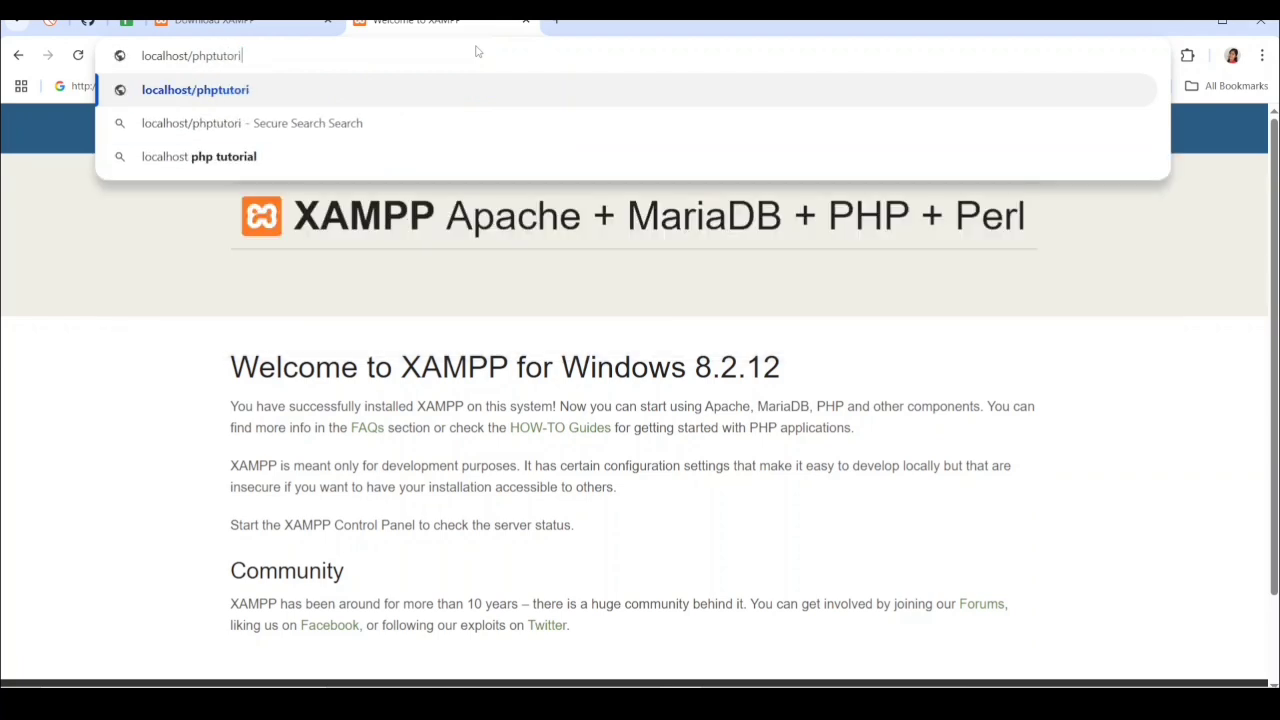
{"action": "type", "text": "als"}
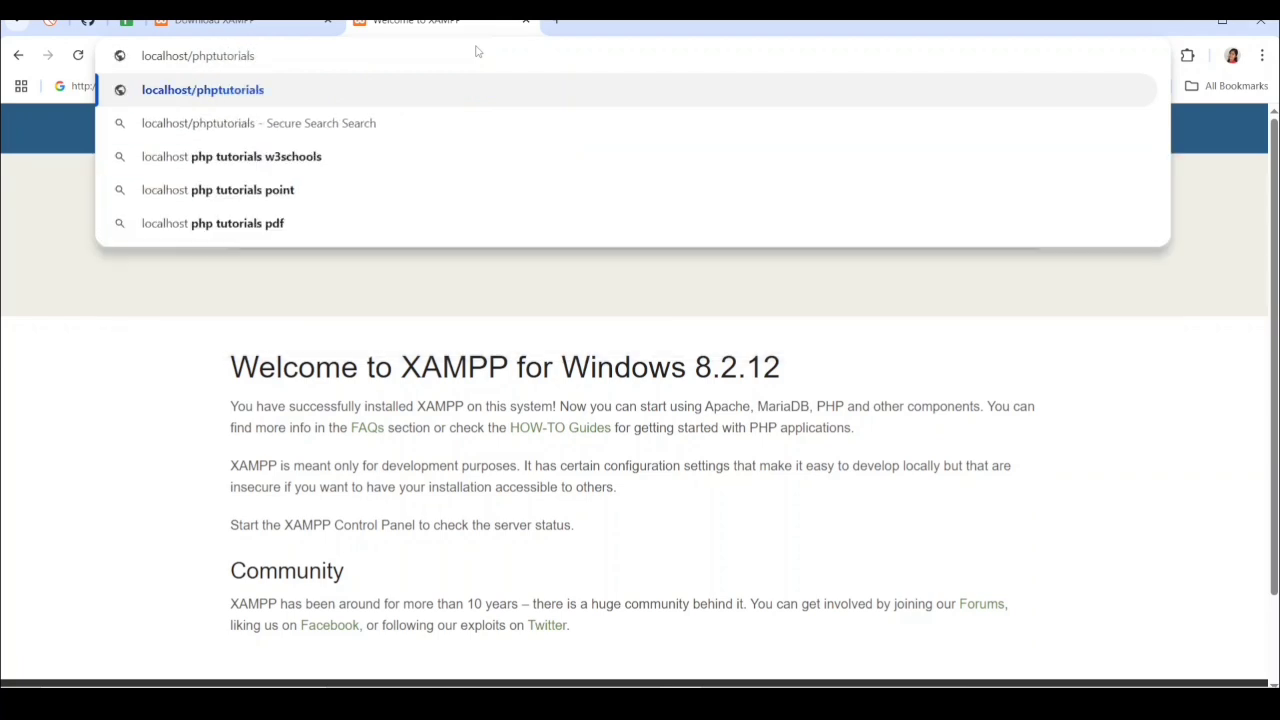
{"action": "key", "text": "Return"}
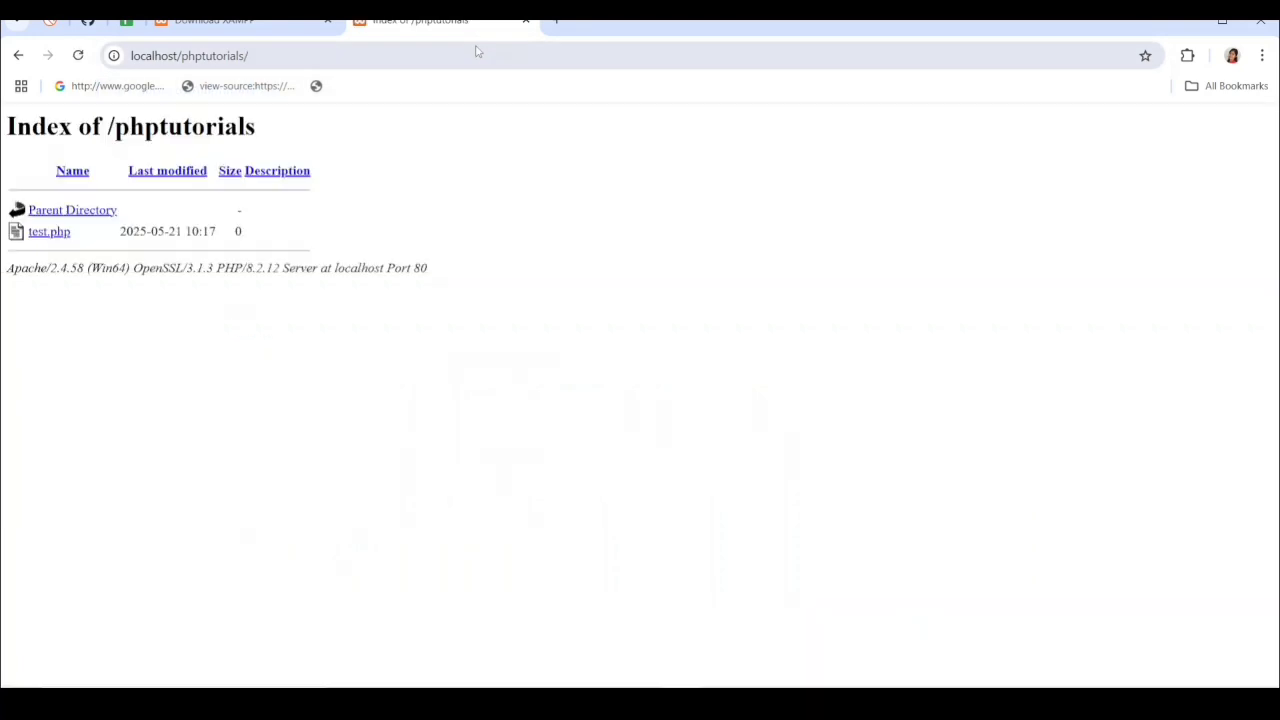
{"action": "left_click", "coordinate": [40, 234]}
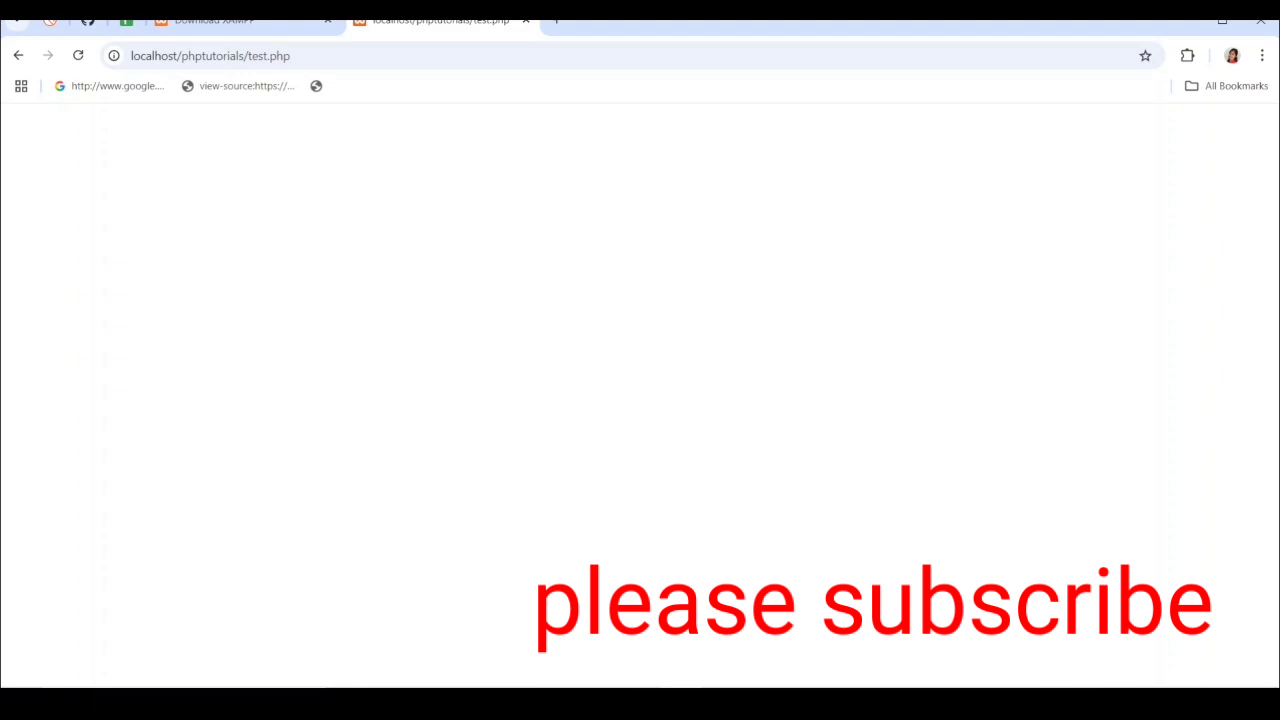
Load the localhost dashboard in another new browser tab, keeping the test.php page open
{"action": "left_click", "coordinate": [559, 21]}
{"action": "type", "text": "l"}
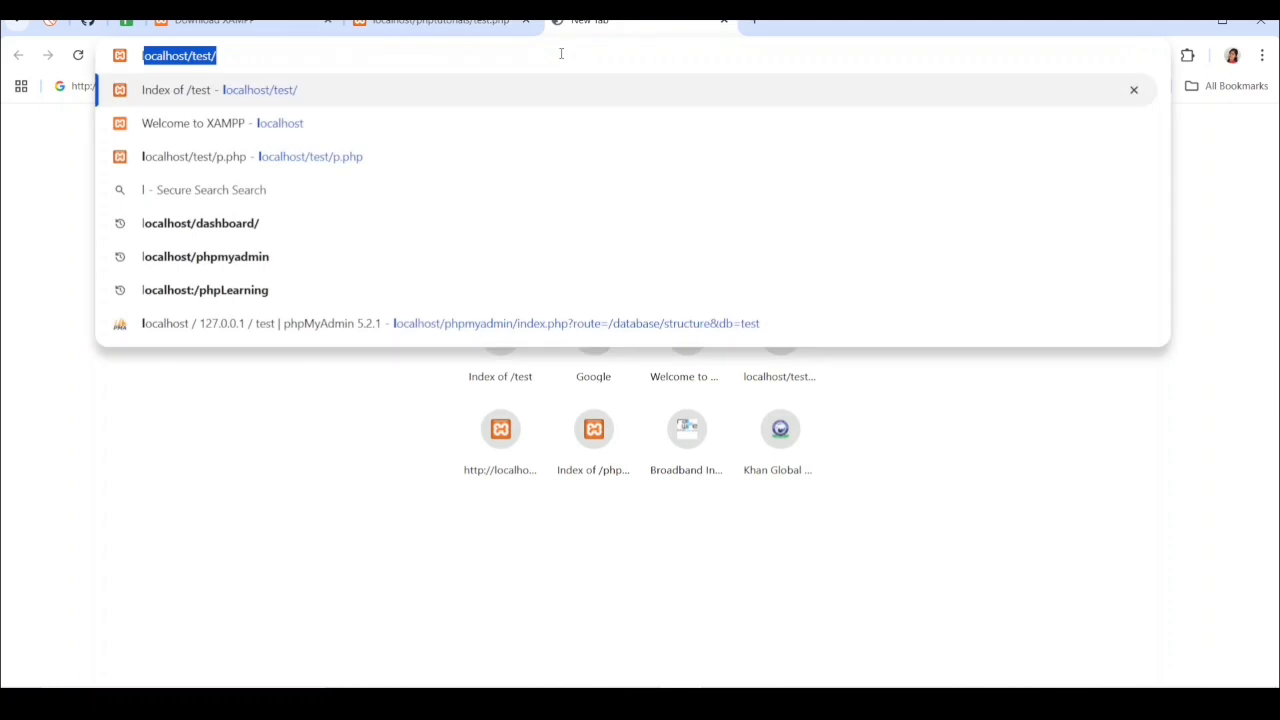
{"action": "key", "text": "Right"}
{"action": "key", "text": "BackSpace"}
{"action": "key", "text": "BackSpace"}
{"action": "key", "text": "BackSpace"}
{"action": "key", "text": "BackSpace"}
{"action": "key", "text": "BackSpace"}
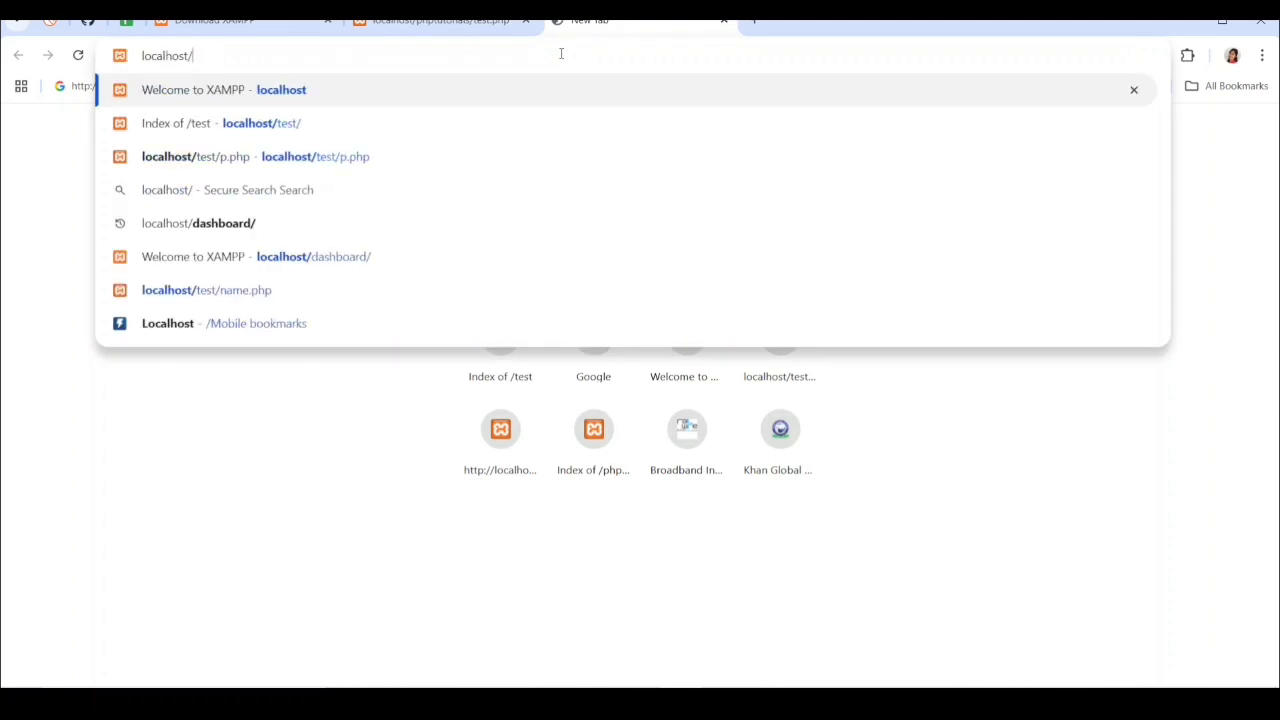
{"action": "key", "text": "Return"}
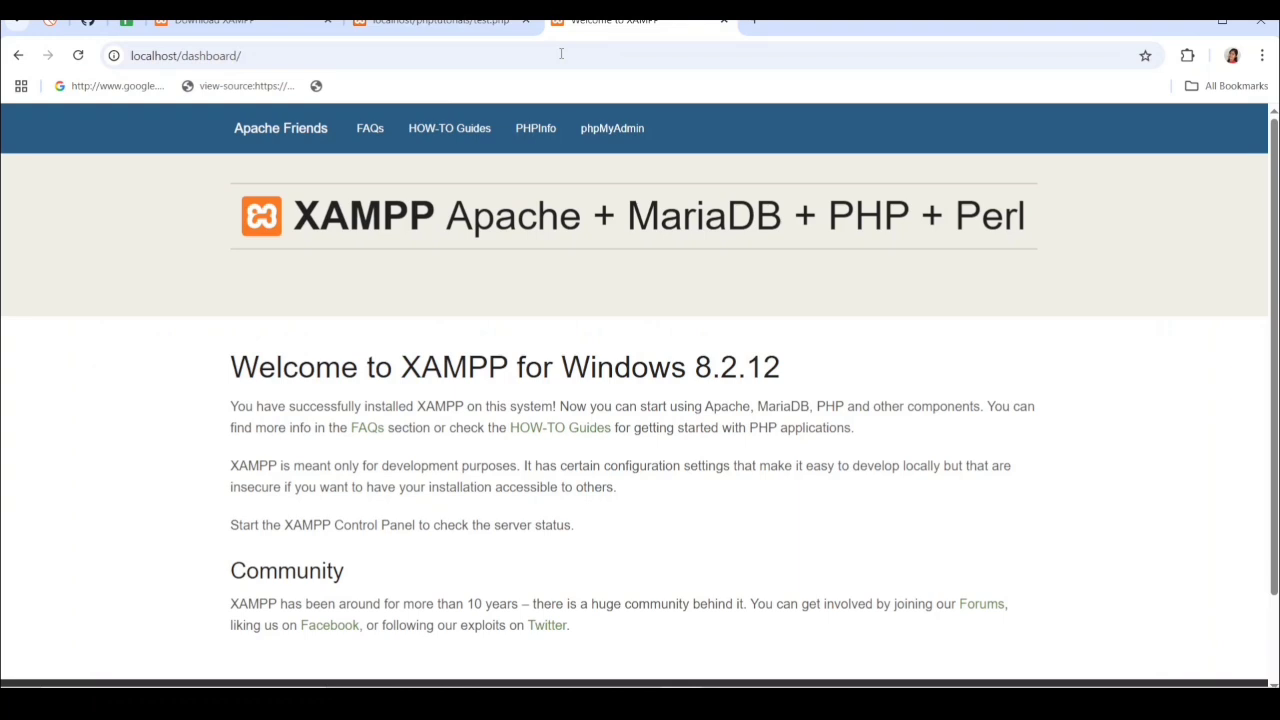
Go from the XAMPP dashboard to phpMyAdmin and view the structure of the test database
{"action": "left_click", "coordinate": [605, 139]}
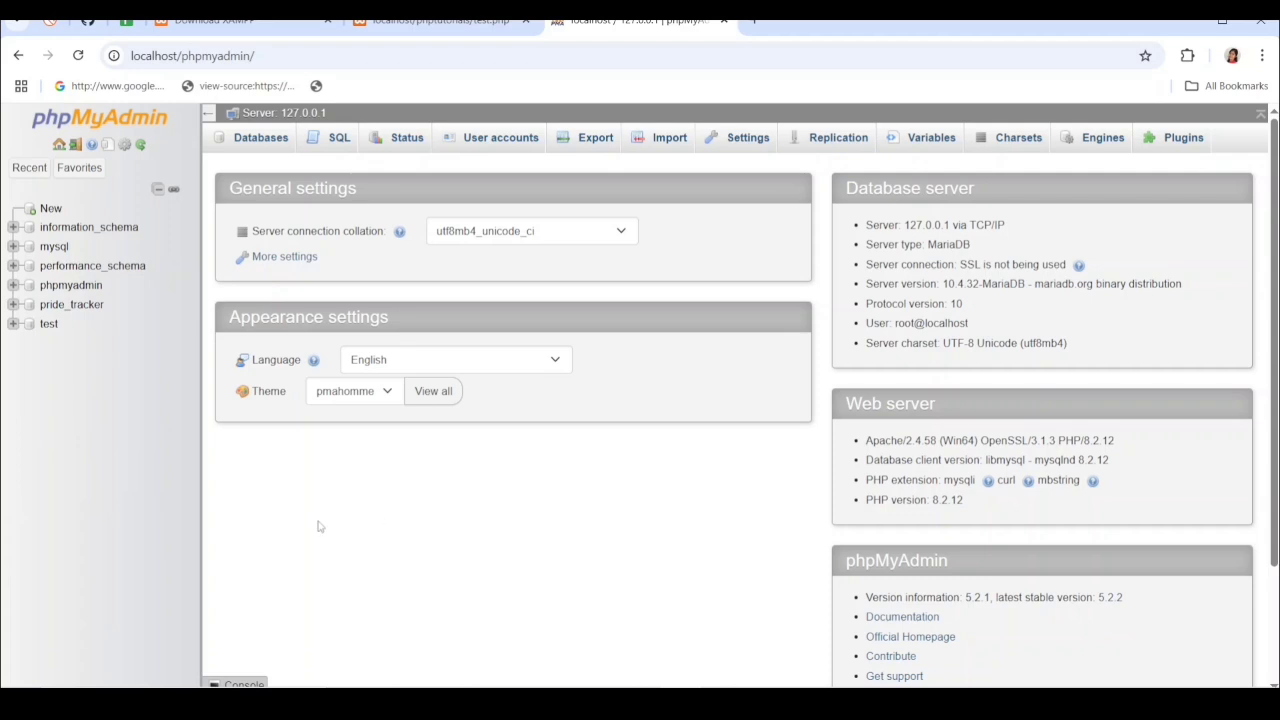
{"action": "left_click", "coordinate": [49, 325]}
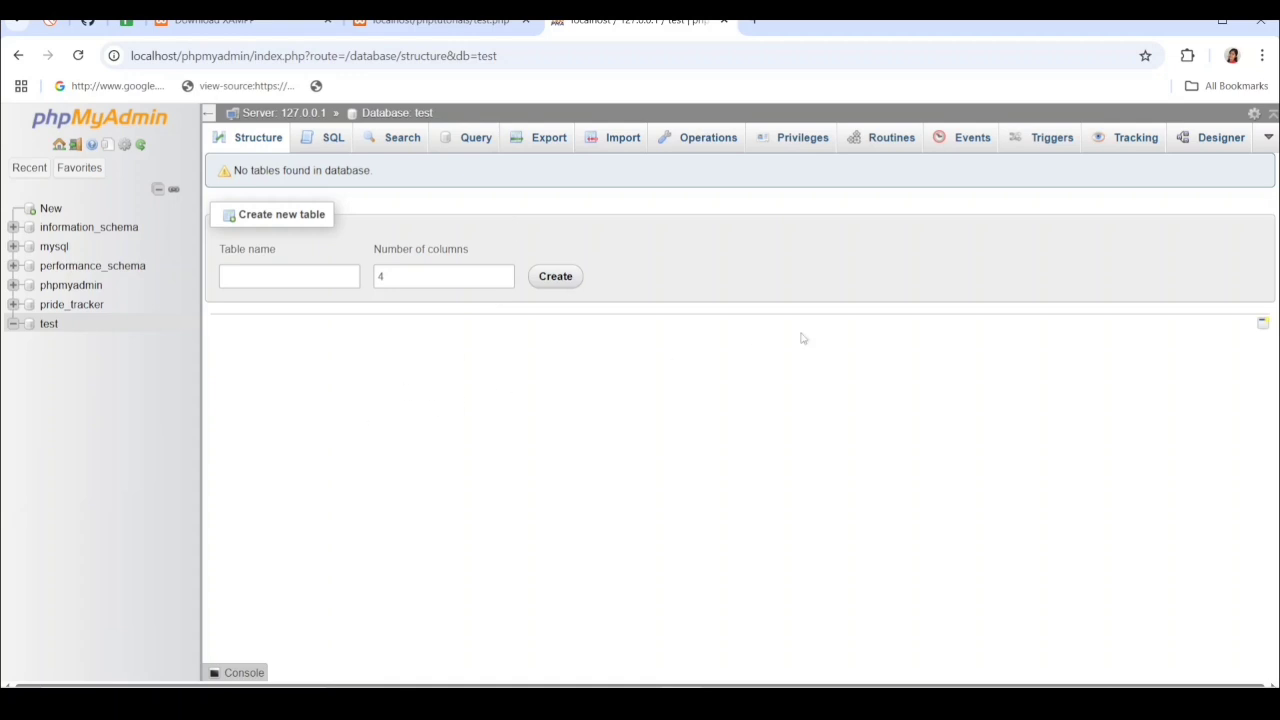
Return to the test.php browser tab, and switch to XAMPP Control Panel to check the running modules
{"action": "left_click", "coordinate": [416, 22]}
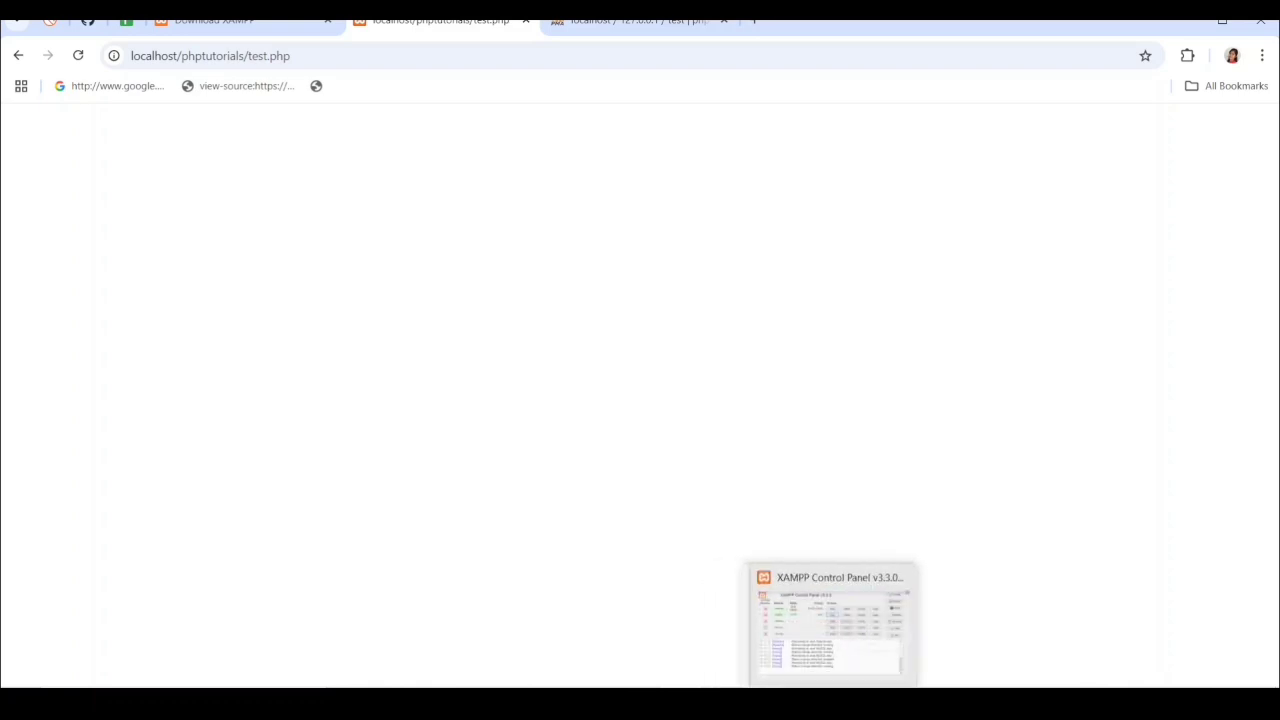
{"action": "key", "text": "alt+Tab"}
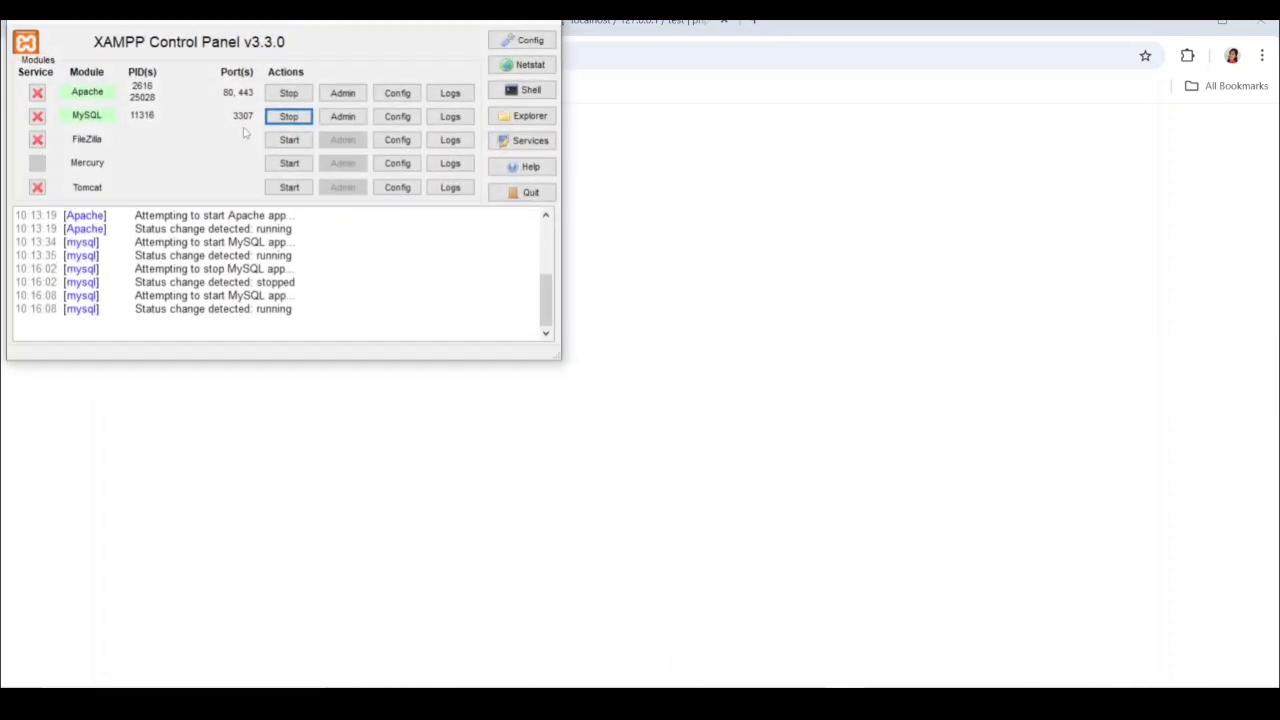
Stop the MySQL module and leave XAMPP Control Panel
{"action": "left_click", "coordinate": [300, 117]}
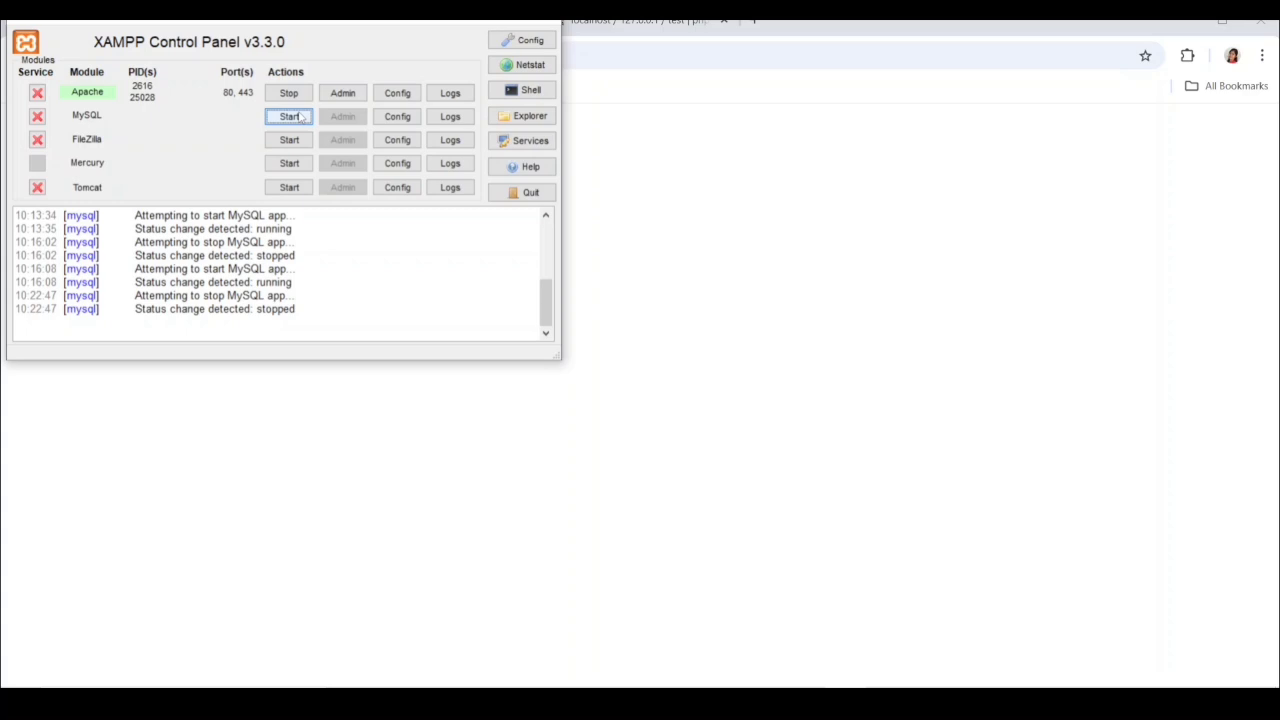
{"action": "left_click", "coordinate": [441, 429]}
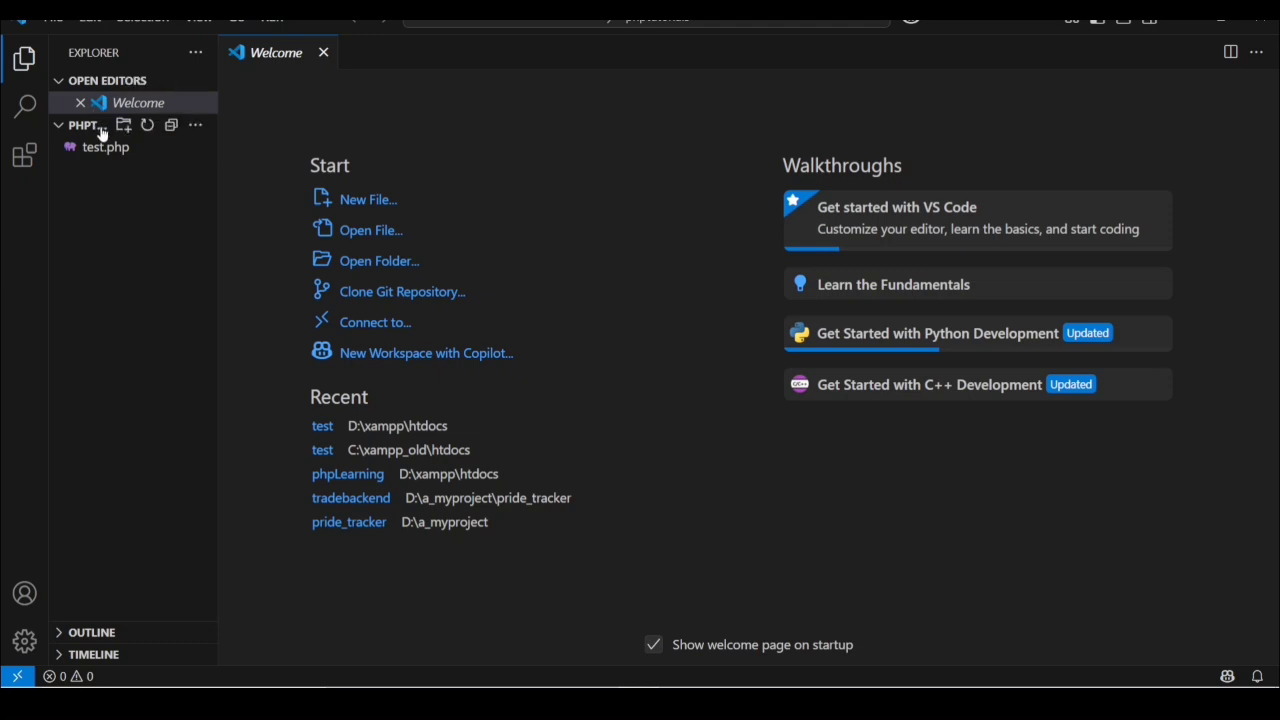
Open test.php in VS Code and add the opening <?php and closing ?> tags with a blank line between them
{"action": "double_click", "coordinate": [108, 146]}
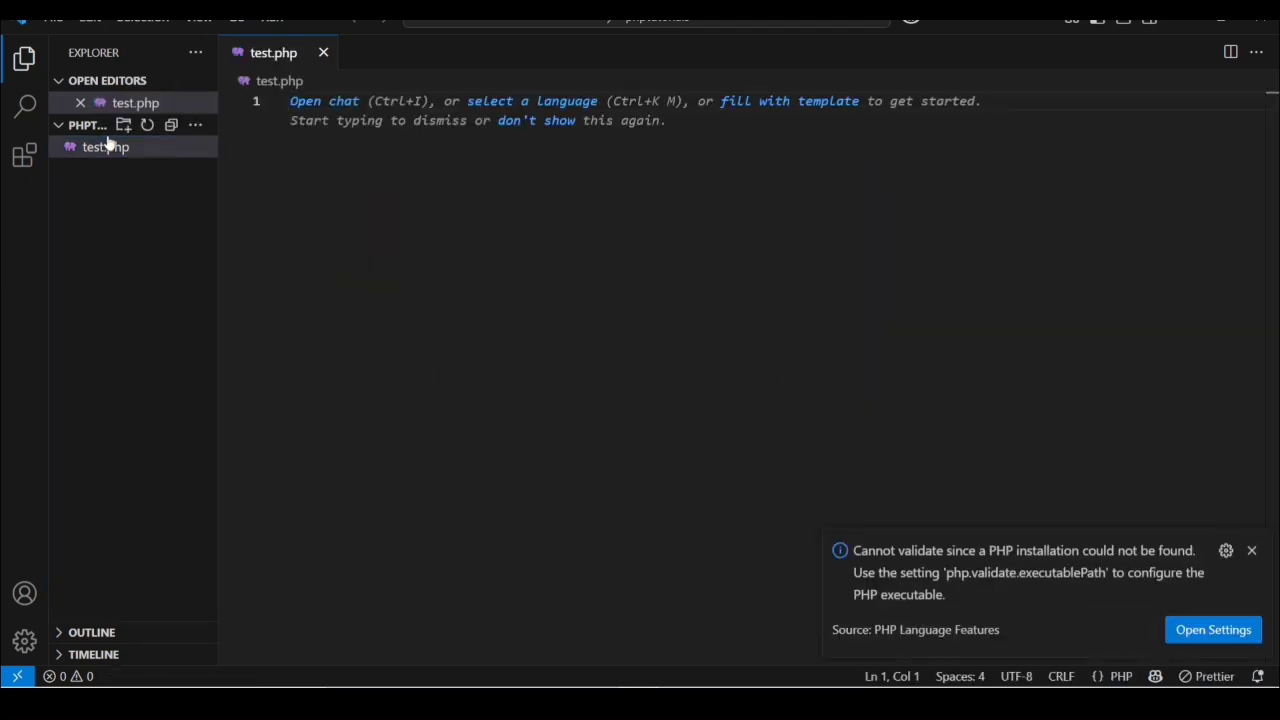
{"action": "type", "text": "<?php"}
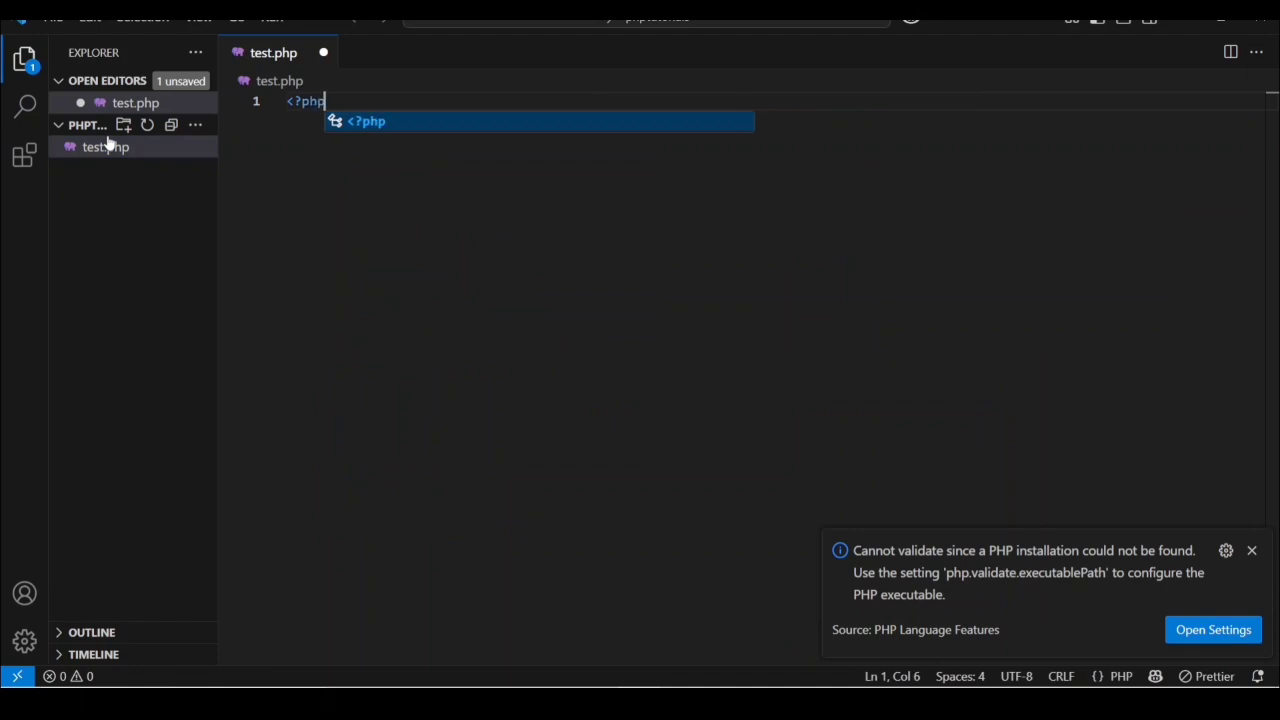
{"action": "key", "text": "Return"}
{"action": "key", "text": "Return"}
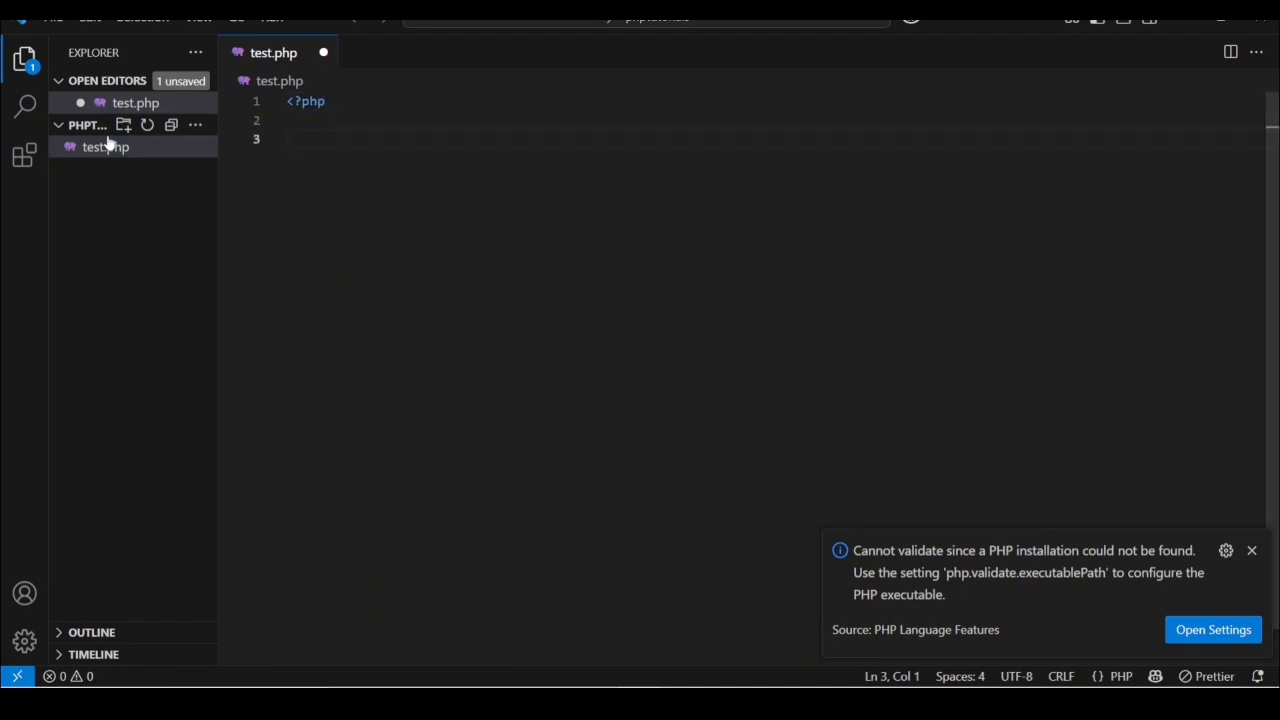
{"action": "type", "text": "?>"}
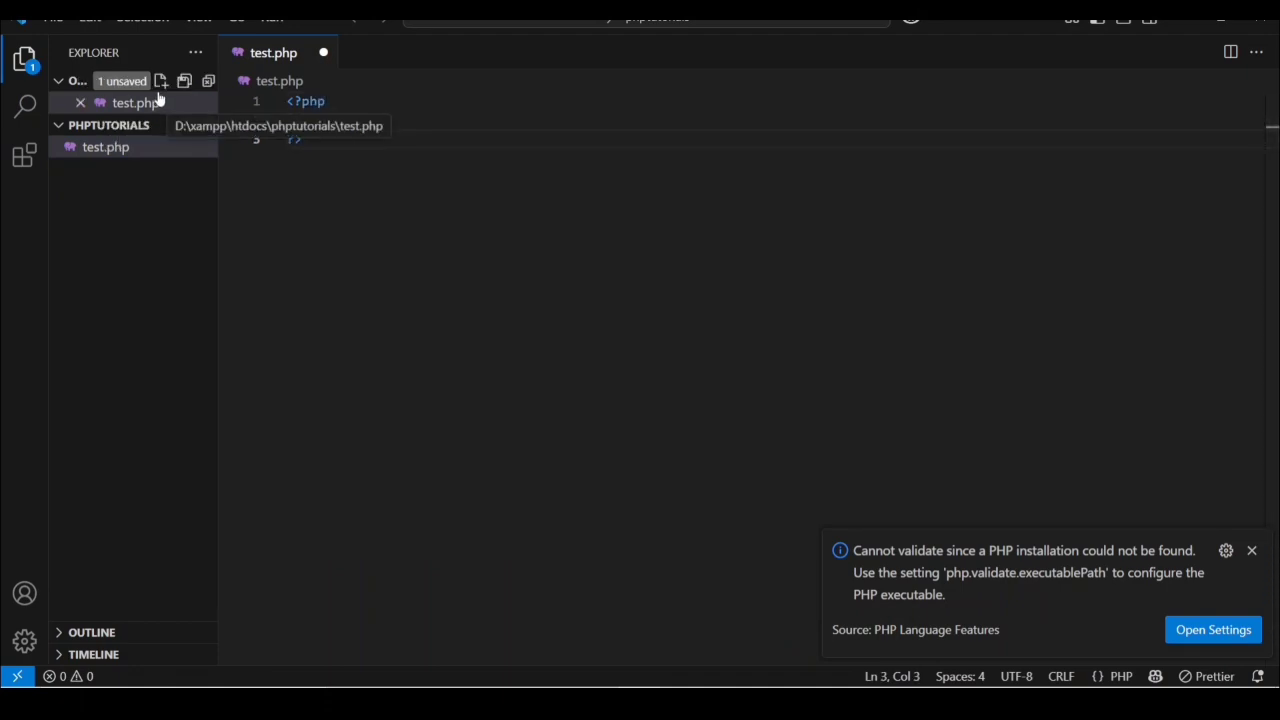
Add the statement echo "hello world"; on a new line below the opening PHP tag and save test.php
{"action": "left_click", "coordinate": [370, 103]}
{"action": "key", "text": "Return"}
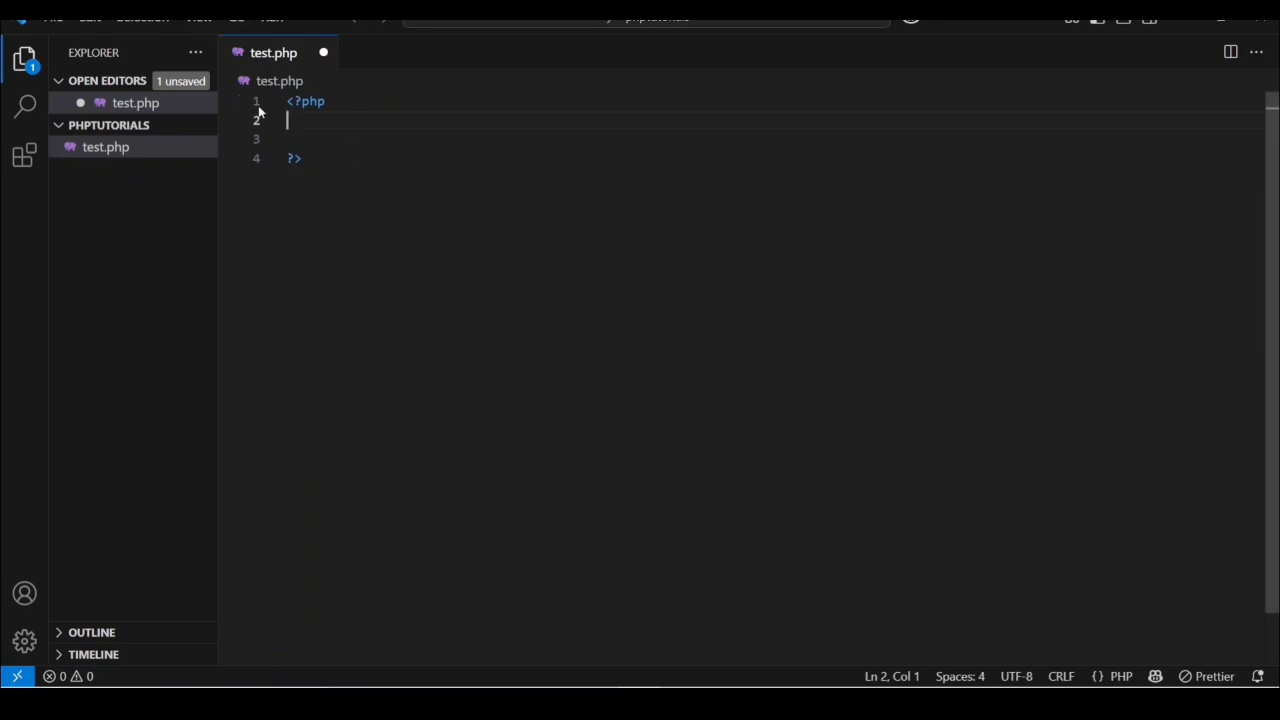
{"action": "type", "text": "echo"}
{"action": "type", "text": "\"heloo"}
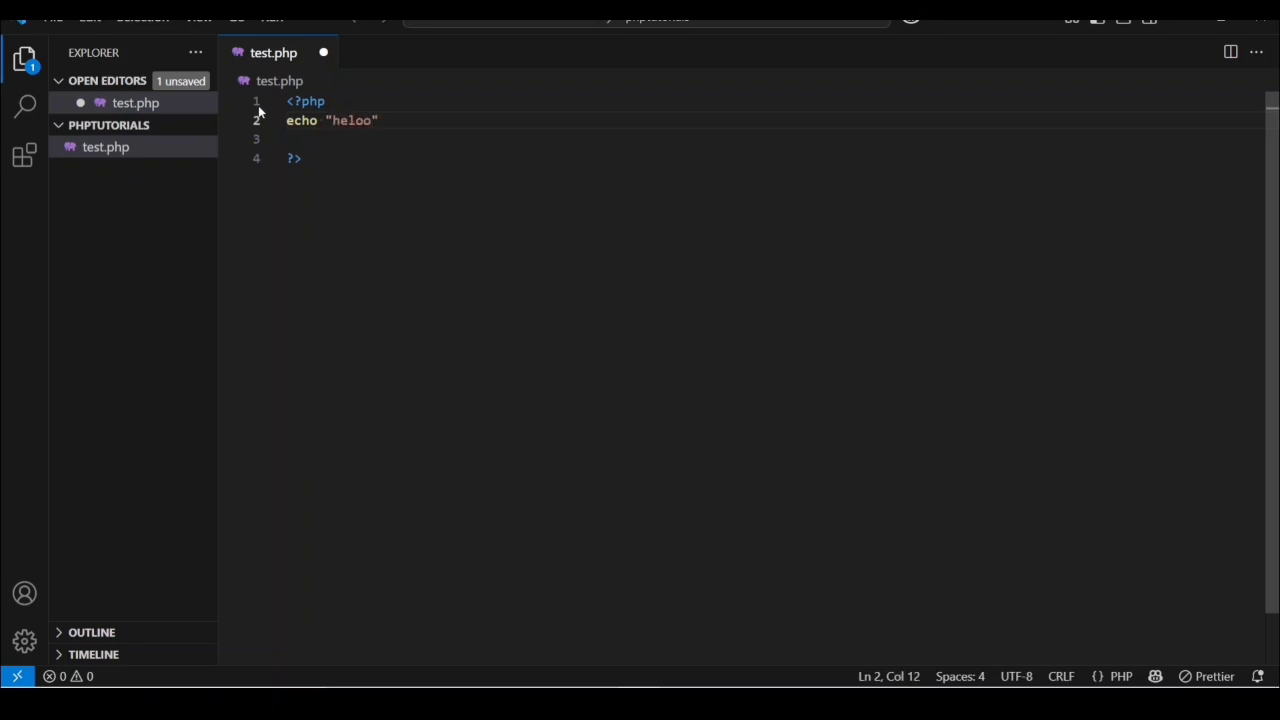
{"action": "key", "text": "BackSpace"}
{"action": "key", "text": "BackSpace"}
{"action": "key", "text": "BackSpace"}
{"action": "type", "text": "llo world\";"}
{"action": "key", "text": "ctrl+s"}
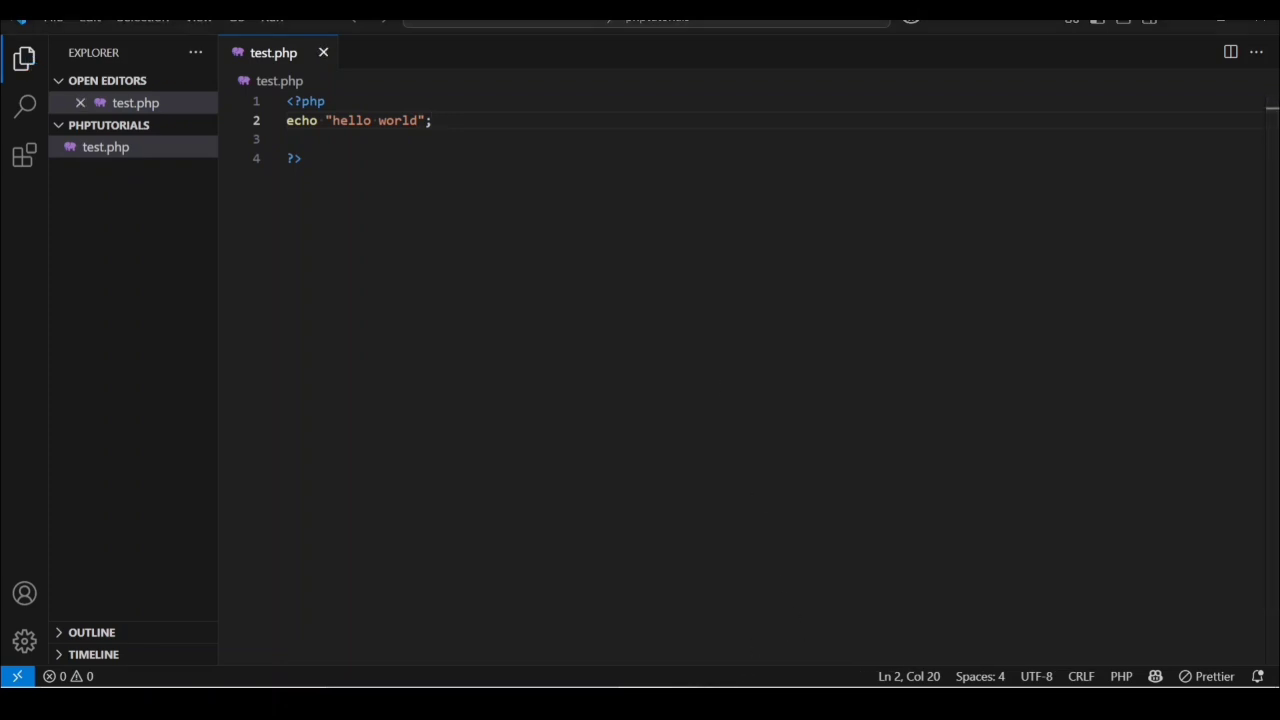
Switch to the browser, reload localhost/phptutorials/test.php and highlight the text the page outputs
{"action": "key", "text": "alt+Tab"}
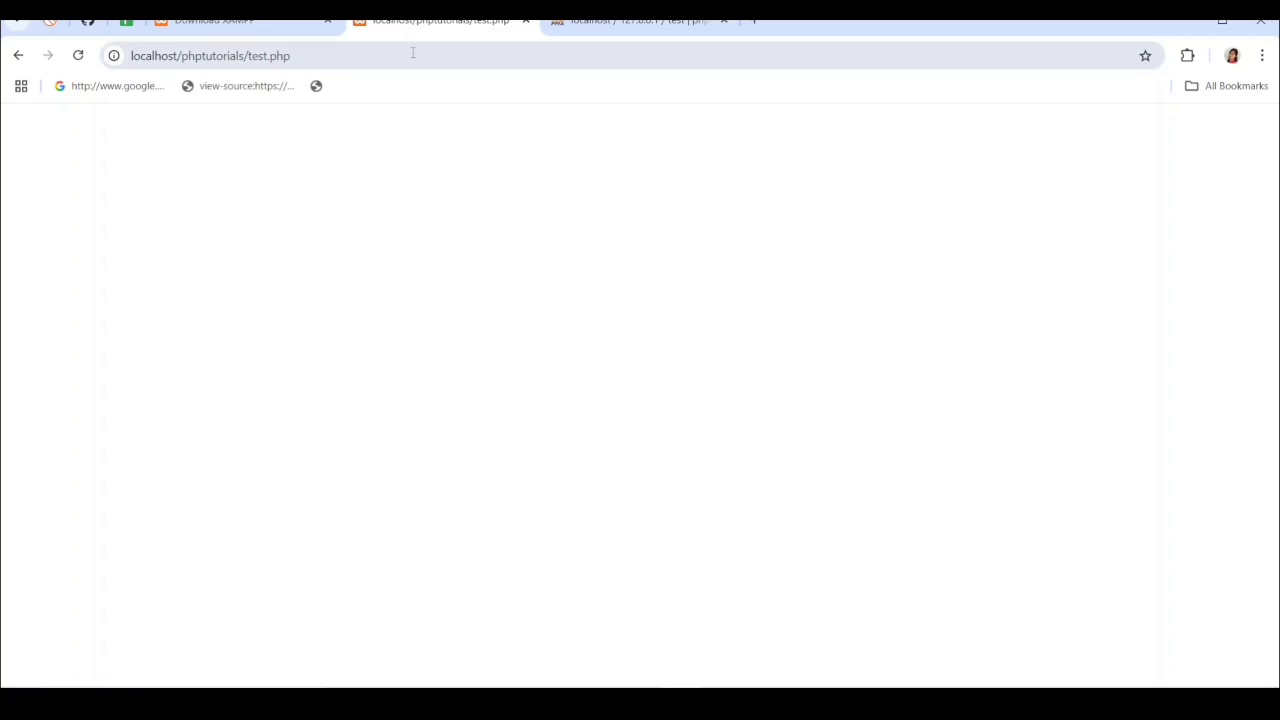
{"action": "left_click", "coordinate": [412, 52]}
{"action": "key", "text": "Return"}
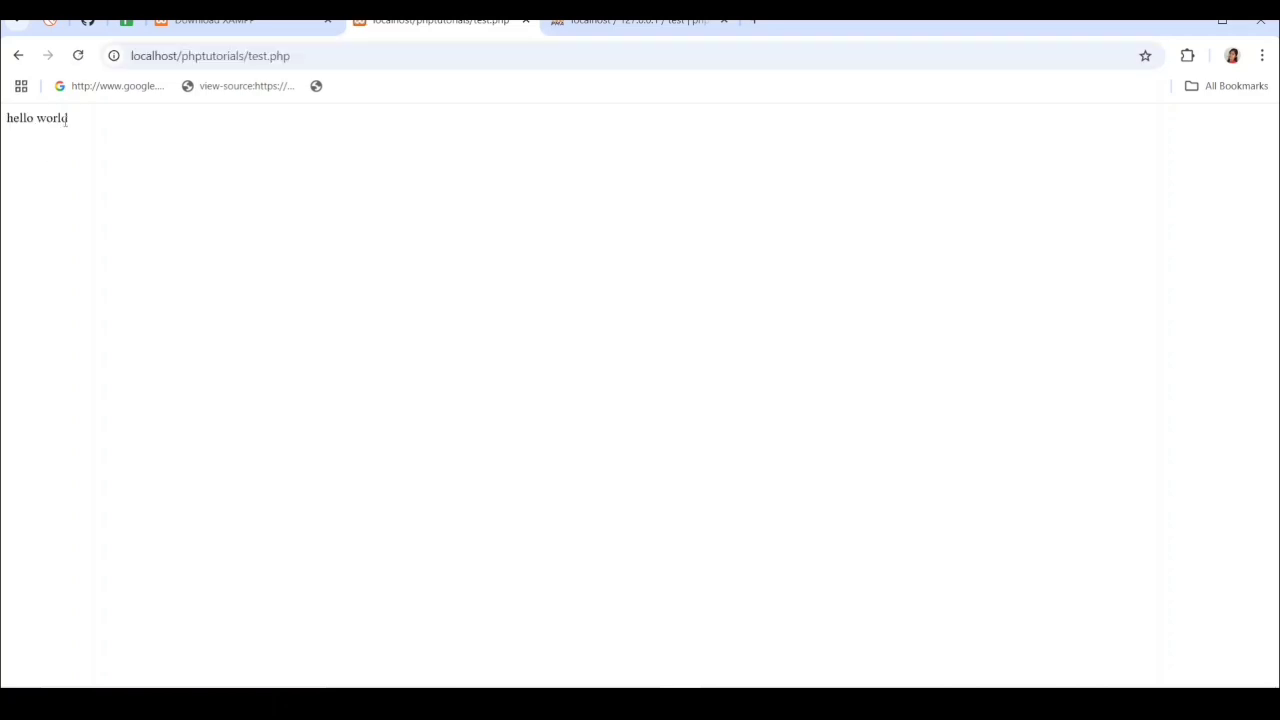
{"action": "left_click_drag", "start_coordinate": [68, 122], "coordinate": [3, 127]}
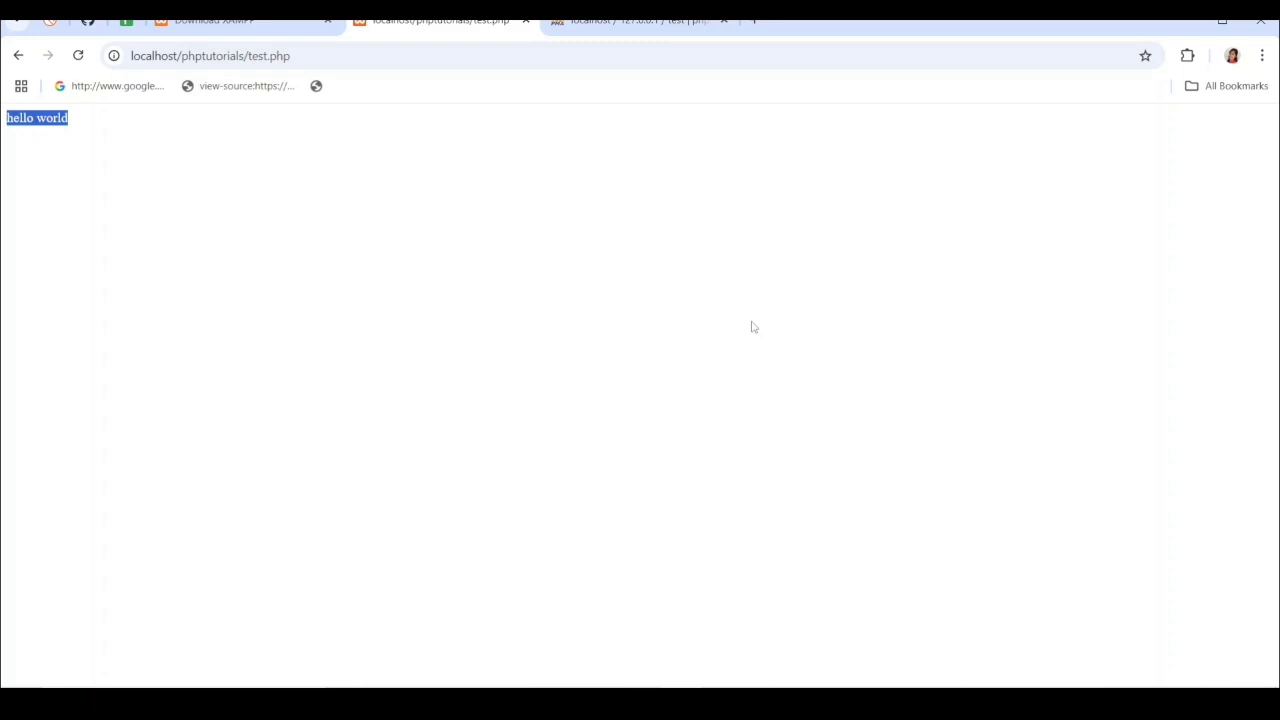
Check the module status in XAMPP Control Panel, and return to the test.php page in the browser
{"action": "left_click", "coordinate": [1085, 700]}
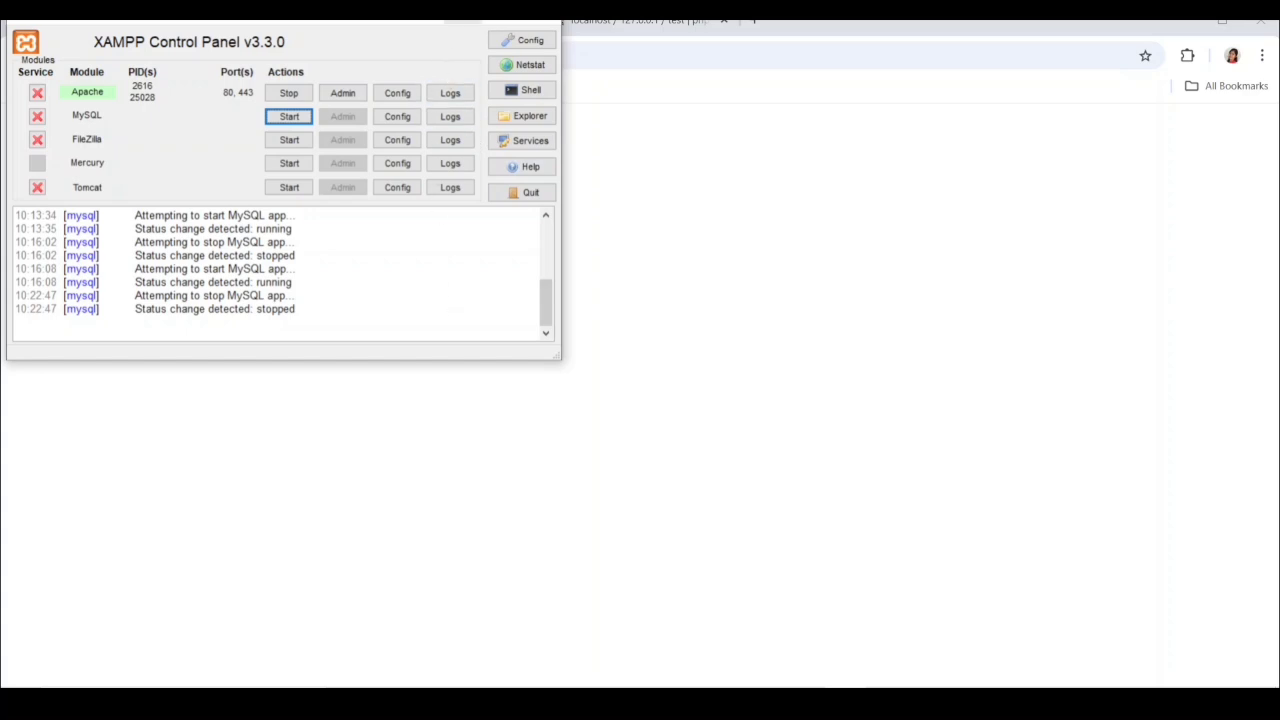
{"action": "left_click", "coordinate": [455, 12]}
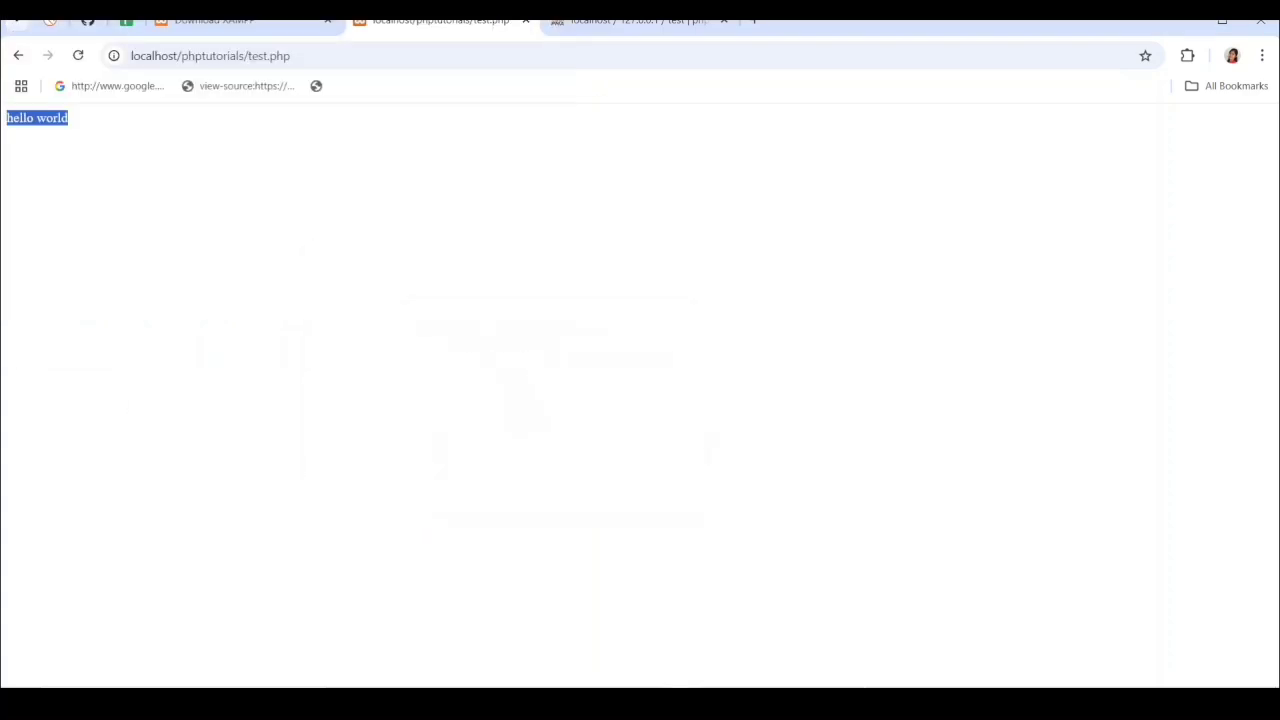
{"action": "double_click", "coordinate": [113, 142]}
Switch to VS Code and create a new file named index.php in the phptutorials folder
{"action": "key", "text": "alt+Tab"}
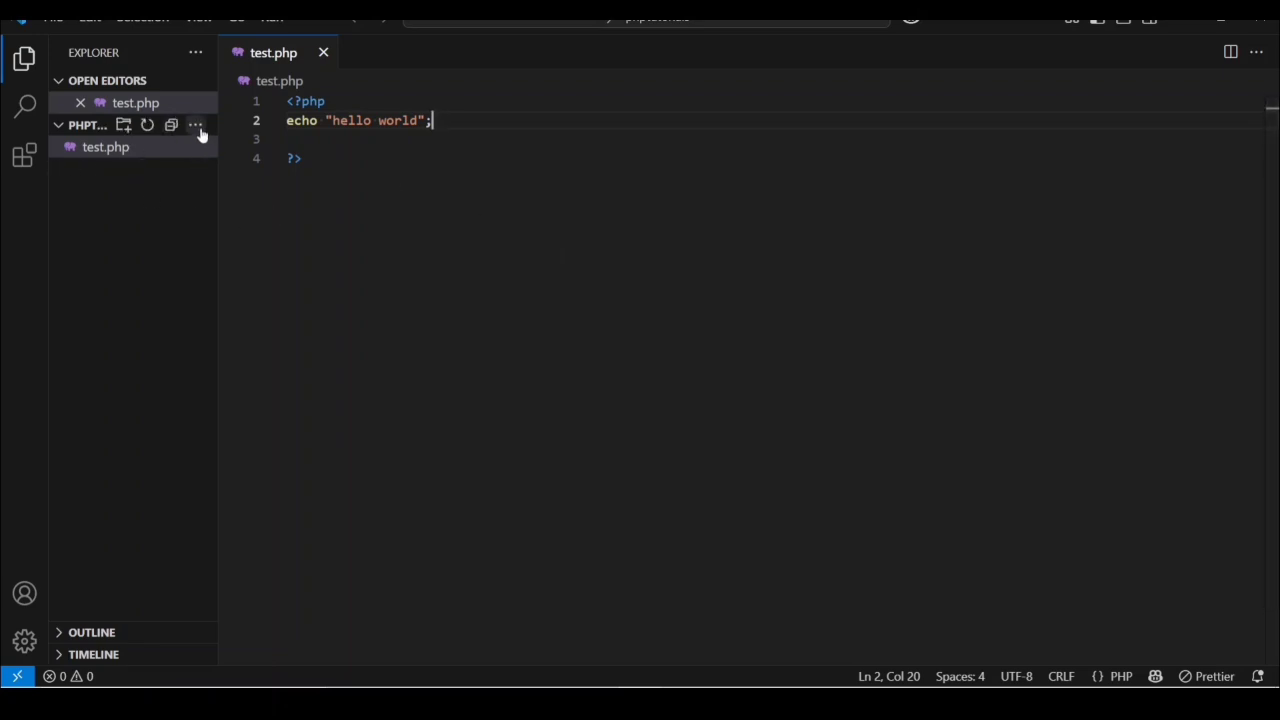
{"action": "left_click", "coordinate": [198, 125]}
{"action": "left_click", "coordinate": [231, 155]}
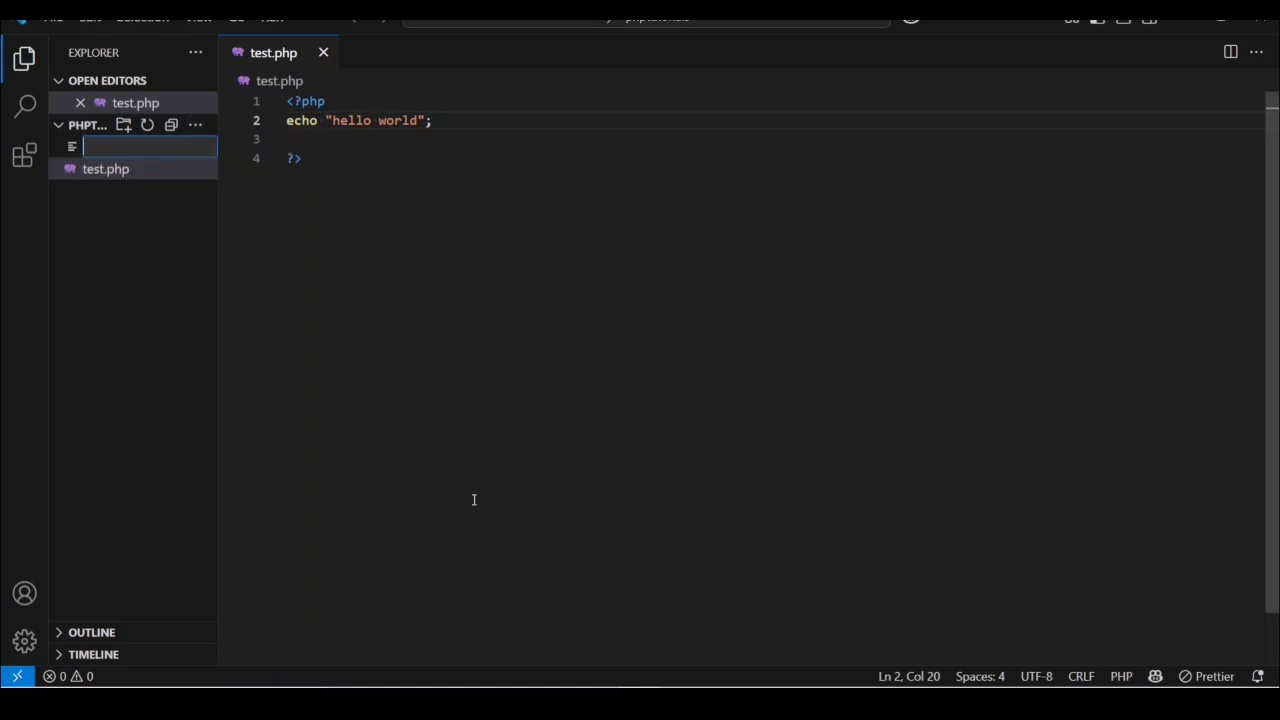
{"action": "type", "text": "idex.php"}
{"action": "left_click", "coordinate": [86, 147]}
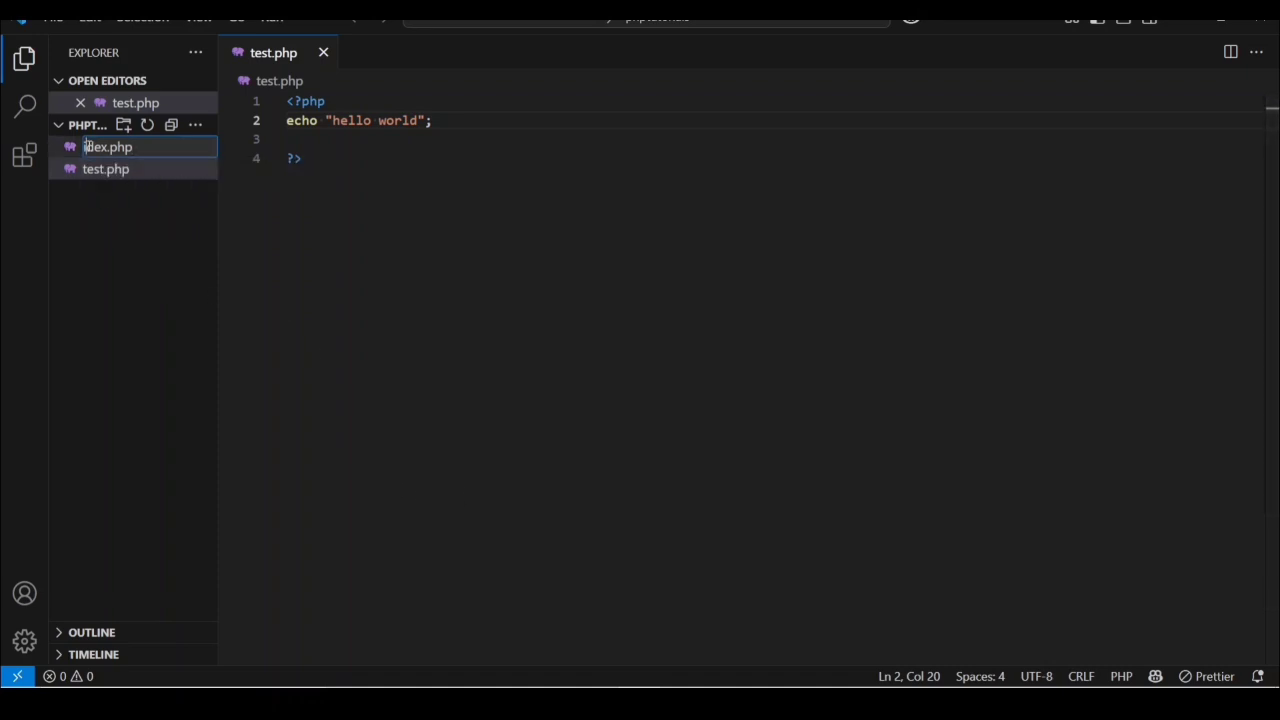
{"action": "type", "text": "n"}
{"action": "key", "text": "Return"}
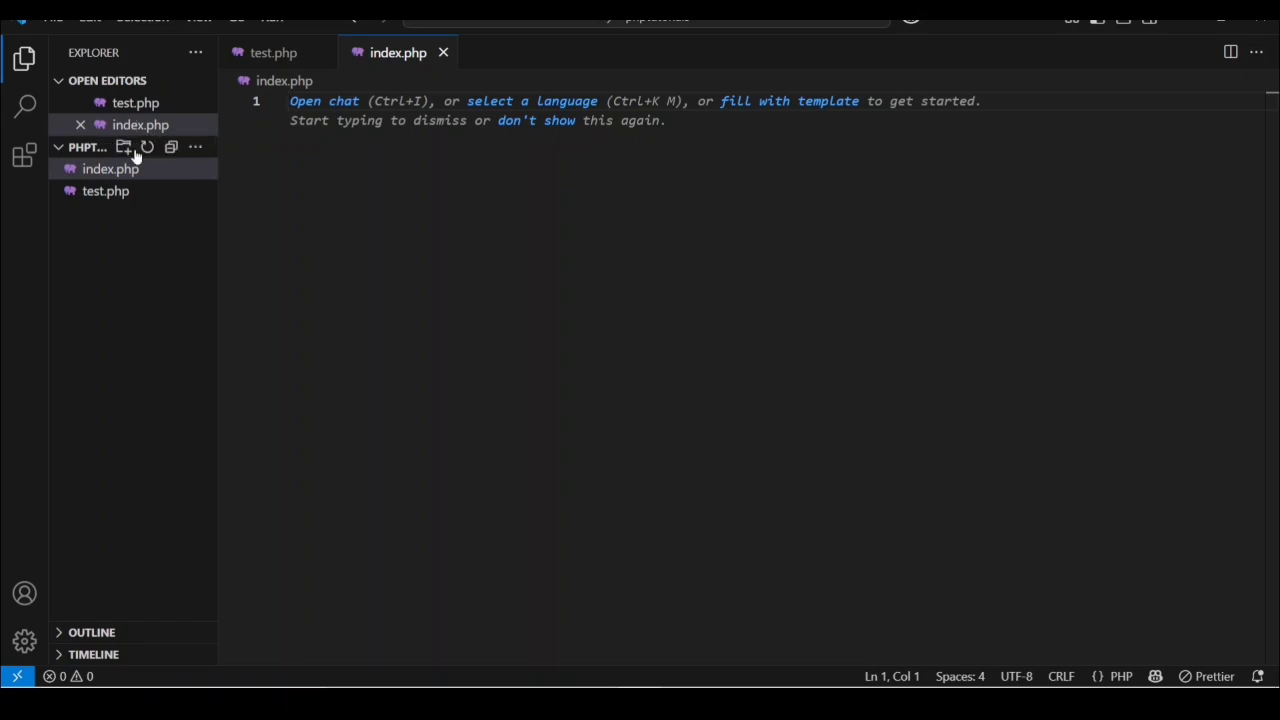
{"action": "left_click", "coordinate": [196, 148]}
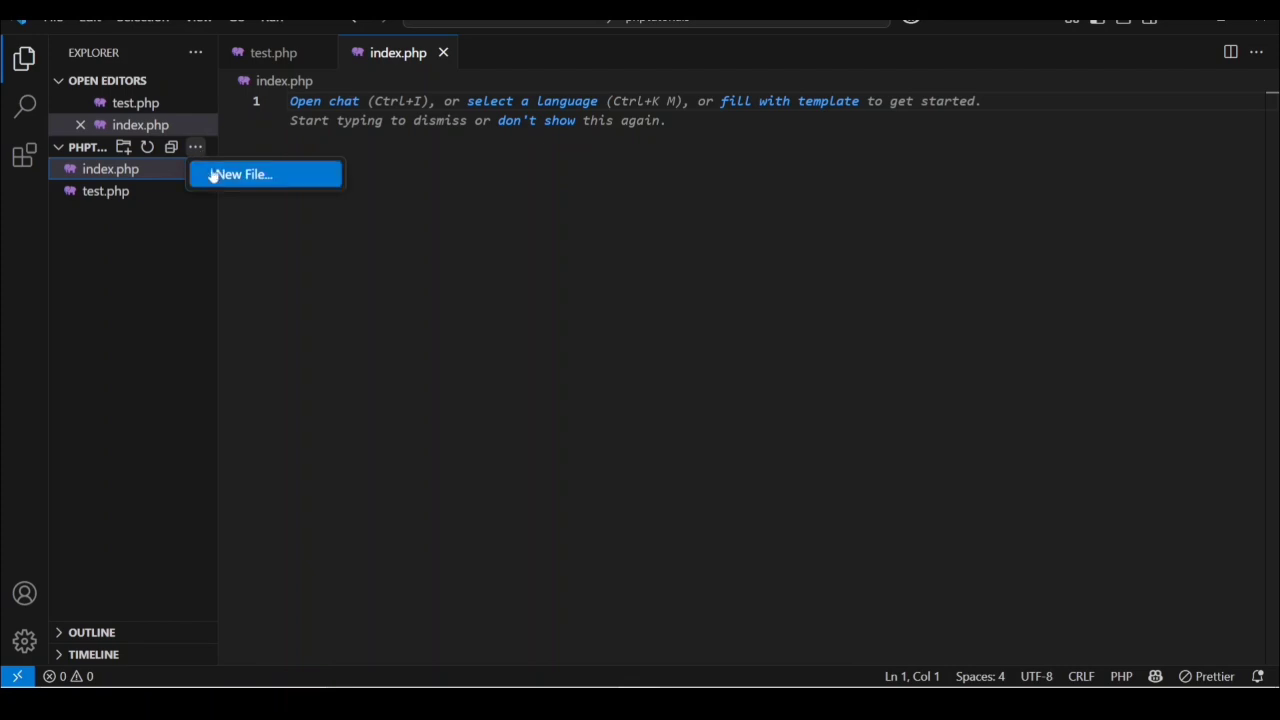
{"action": "key", "text": "Escape"}
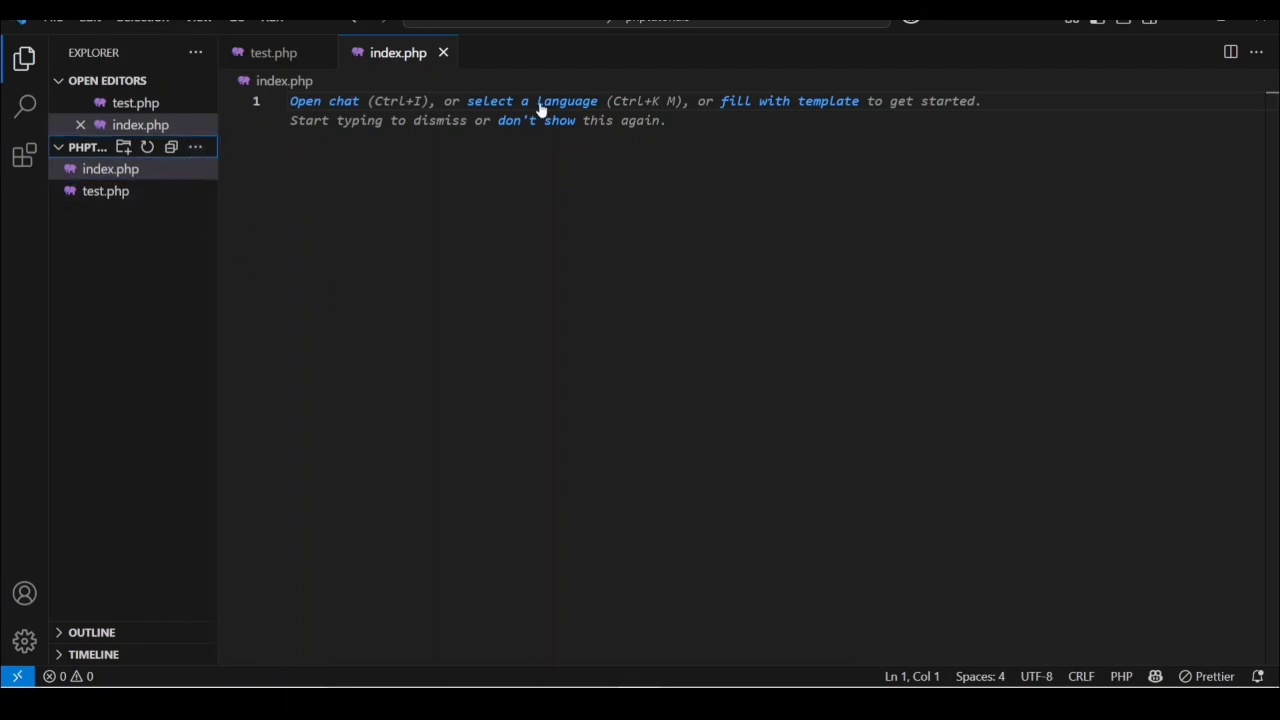
Add the opening <?php and closing ?> tags to the empty index.php file
{"action": "left_click", "coordinate": [366, 110]}
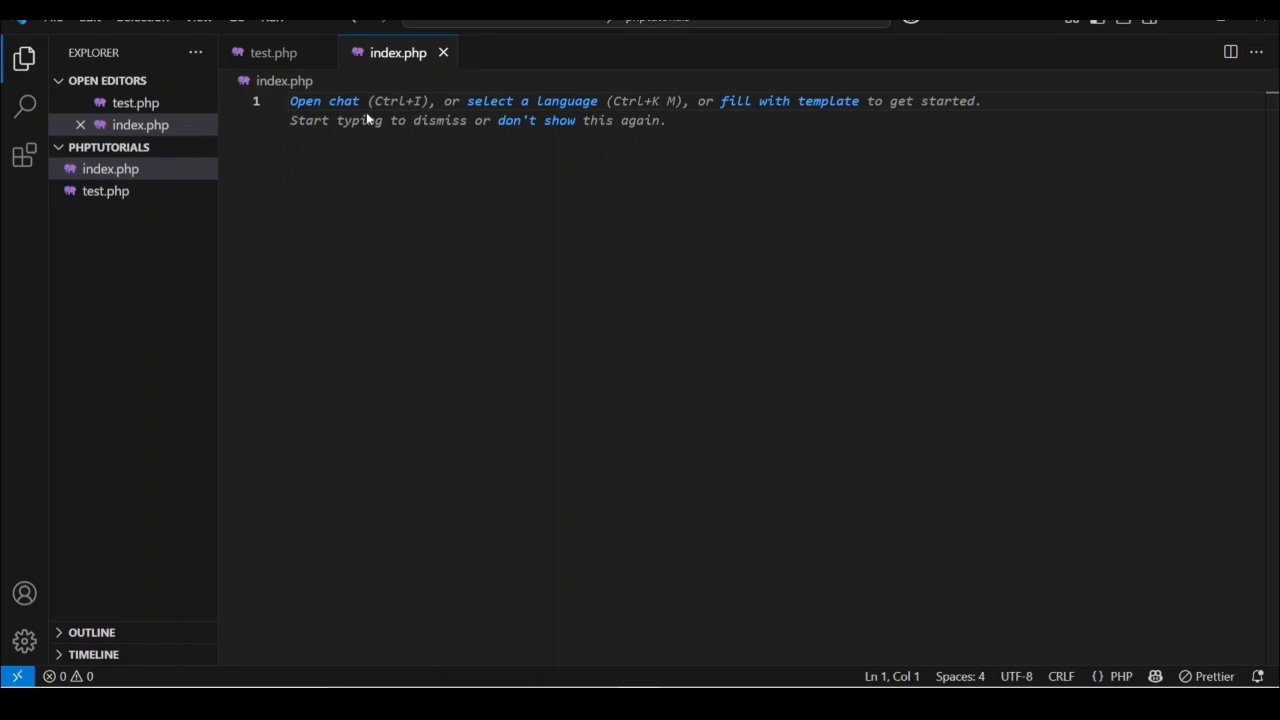
{"action": "type", "text": "<?php"}
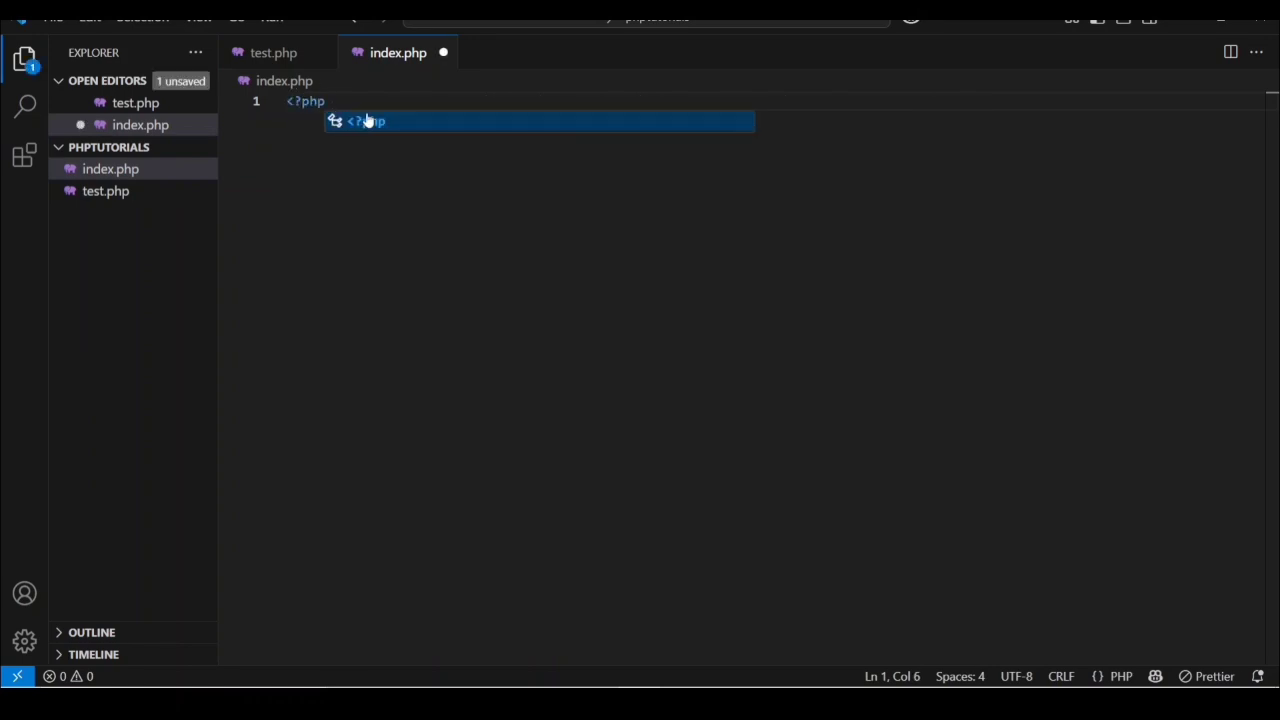
{"action": "key", "text": "Return"}
{"action": "type", "text": "?>"}
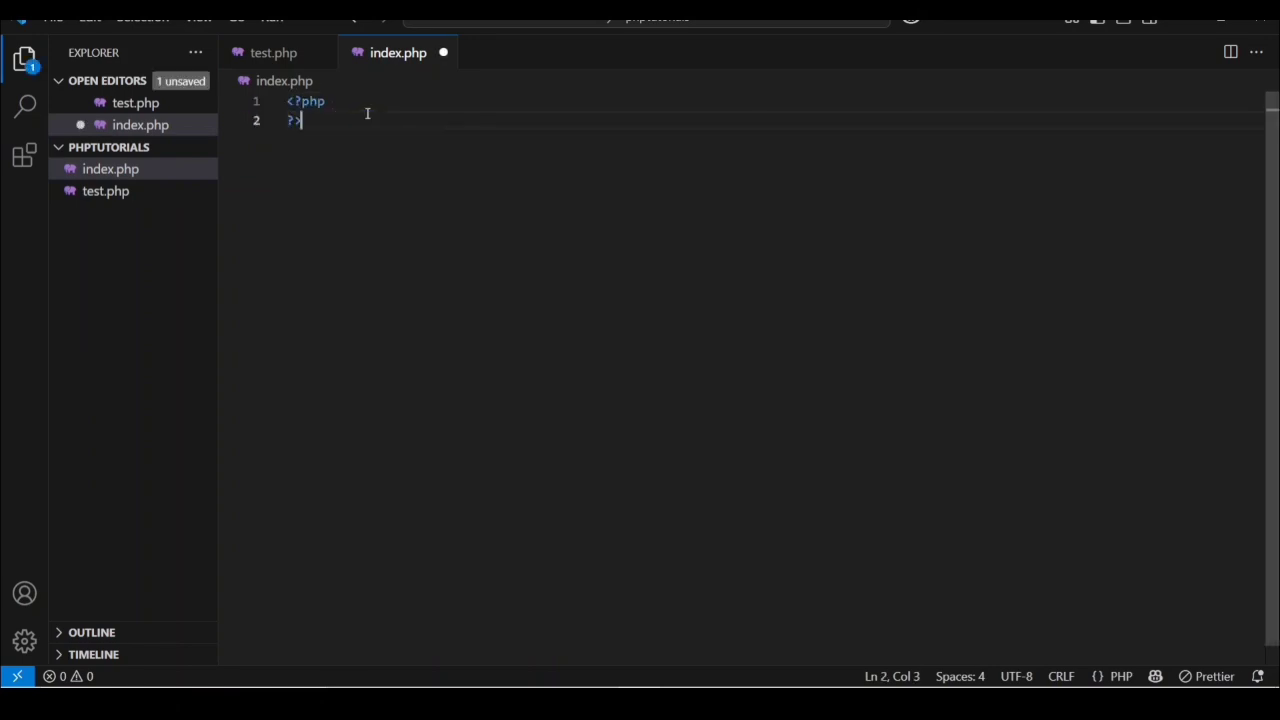
Insert the statement echo "pragya empower studies"; between the PHP tags and save index.php
{"action": "left_click", "coordinate": [370, 102]}
{"action": "key", "text": "Return"}
{"action": "type", "text": "r"}
{"action": "key", "text": "BackSpace"}
{"action": "type", "text": "ec"}
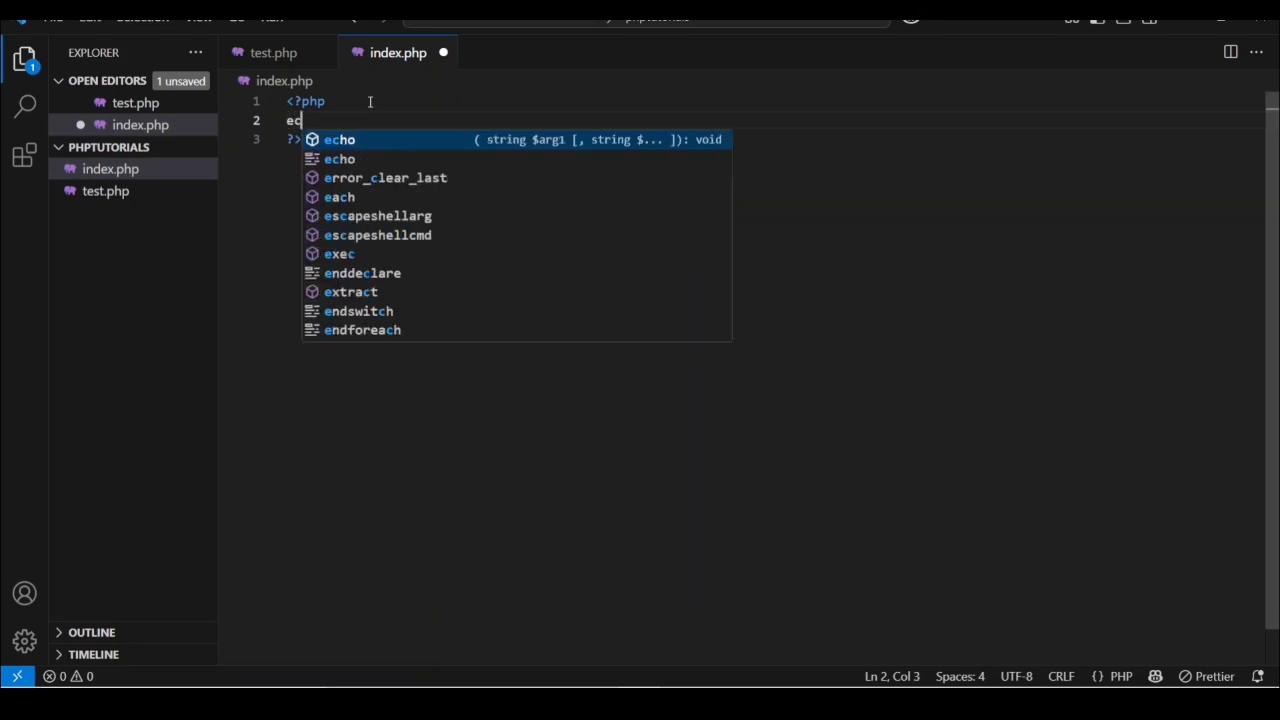
{"action": "type", "text": "ho \"p"}
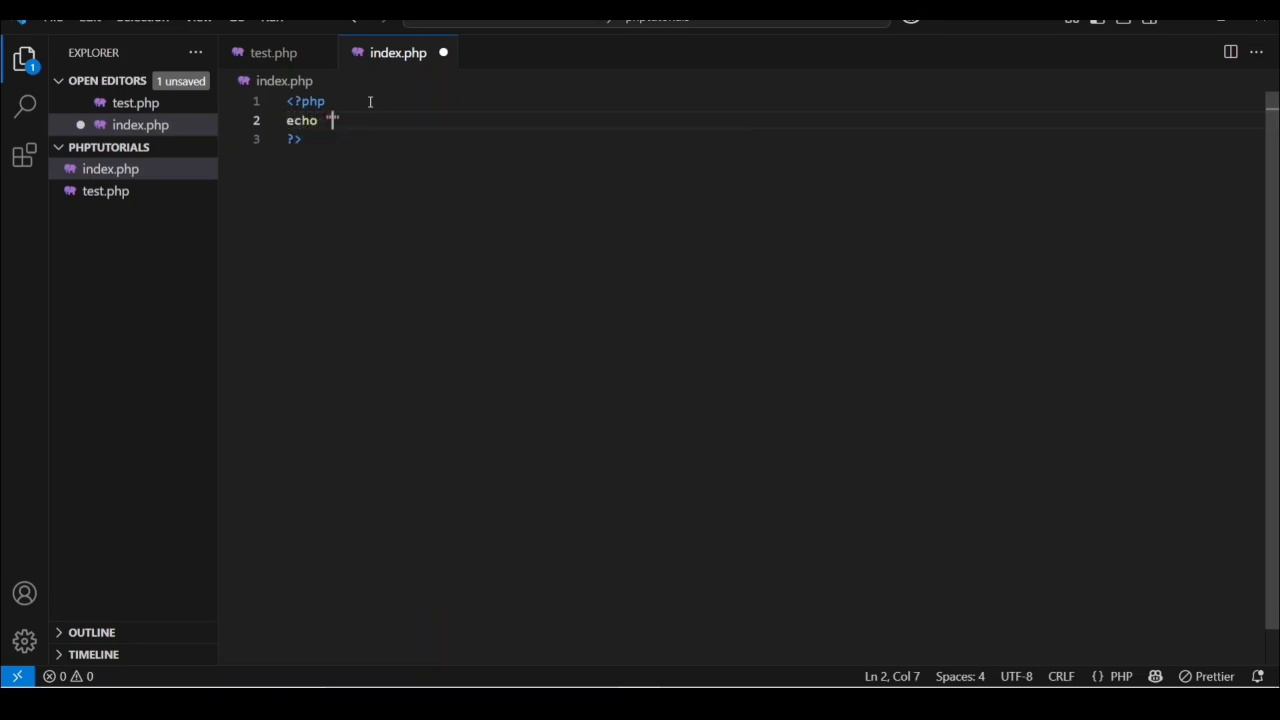
{"action": "type", "text": "ragya empo"}
{"action": "type", "text": "wer s"}
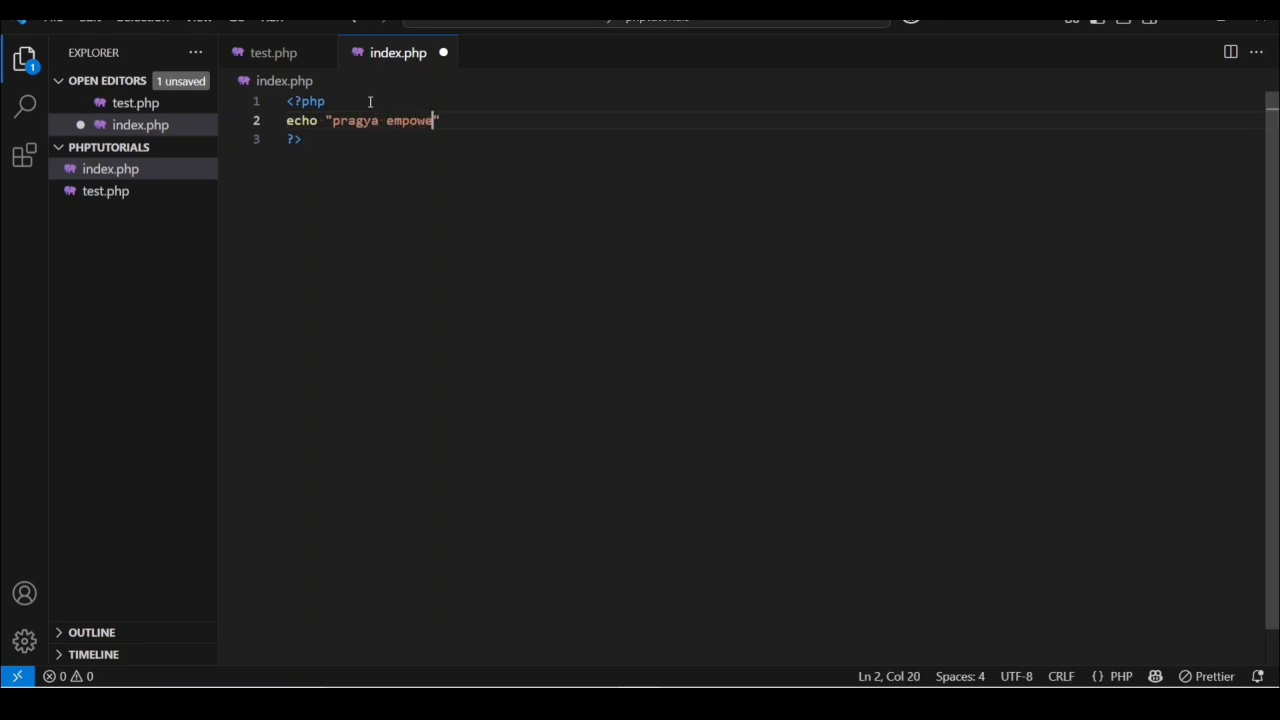
{"action": "type", "text": "tudies"}
{"action": "key", "text": "ctrl+s"}
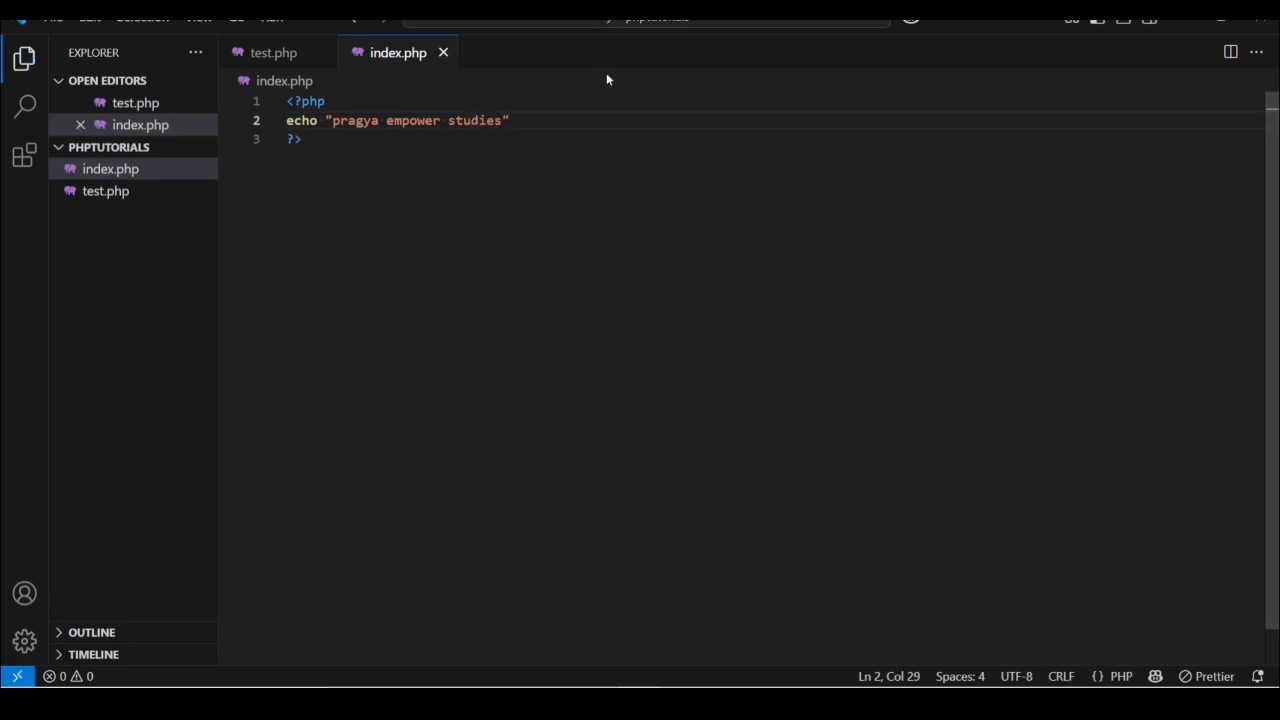
{"action": "left_click", "coordinate": [559, 124]}
{"action": "type", "text": ";"}
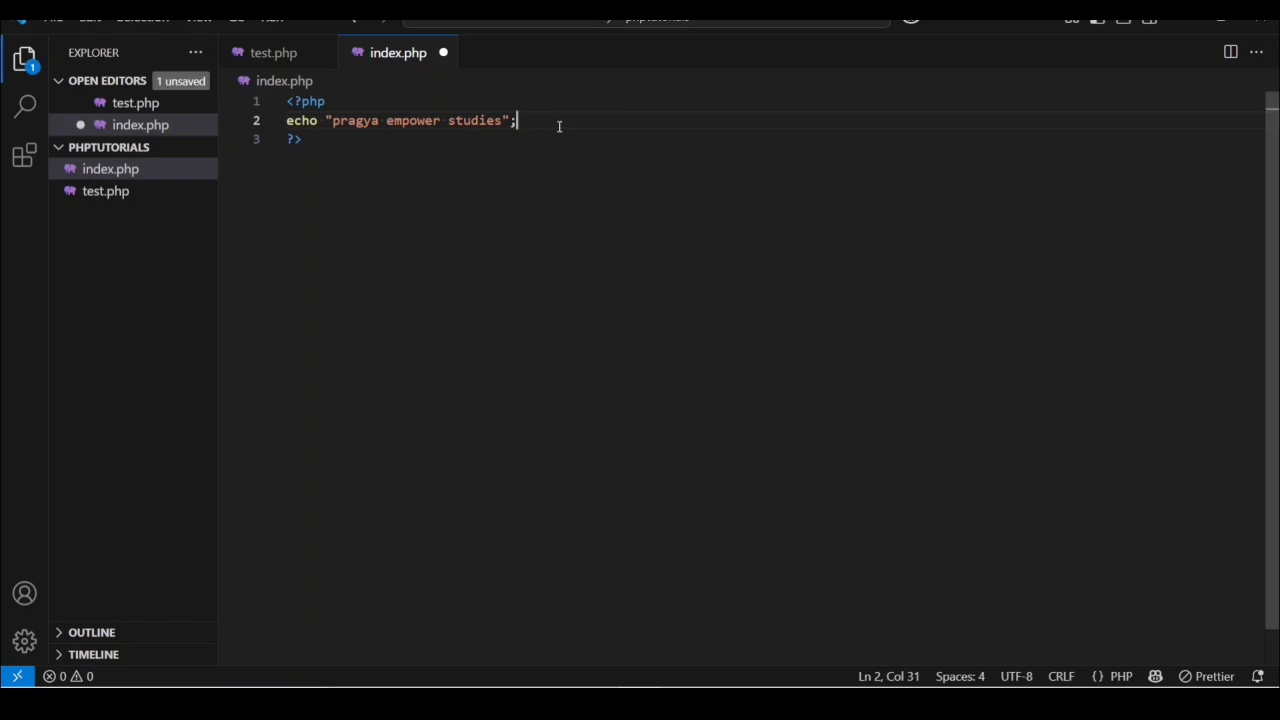
{"action": "key", "text": "ctrl+s"}
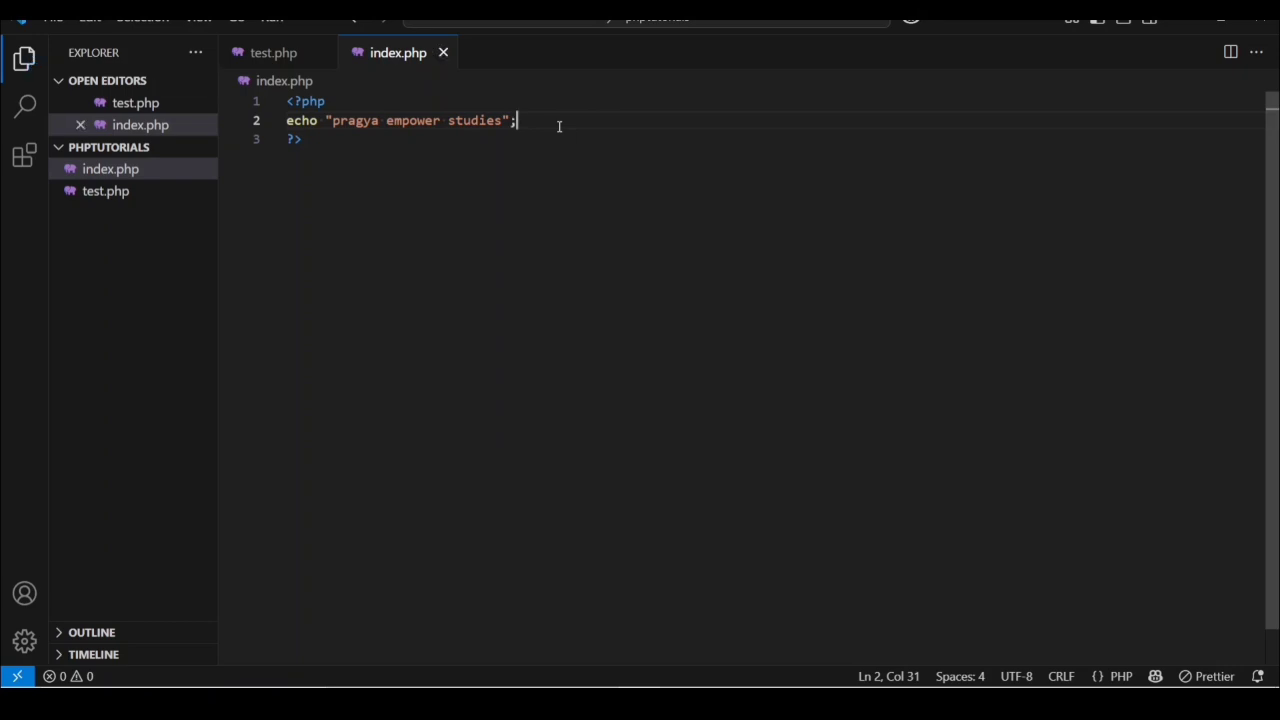
Bring up test.php in the editor, switch to the browser, and load localhost/phptutorials without a file name to view its output
{"action": "left_click", "coordinate": [275, 68]}
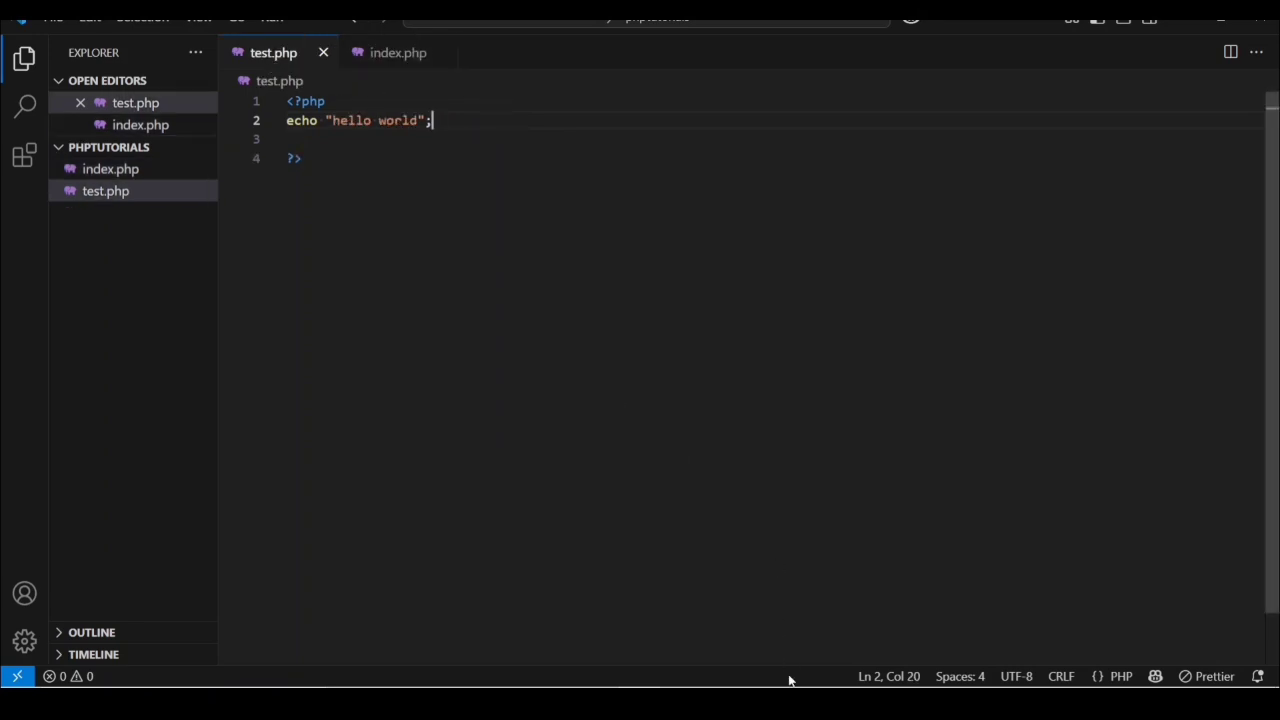
{"action": "mouse_move", "coordinate": [650, 700]}
{"action": "left_click", "coordinate": [650, 630]}
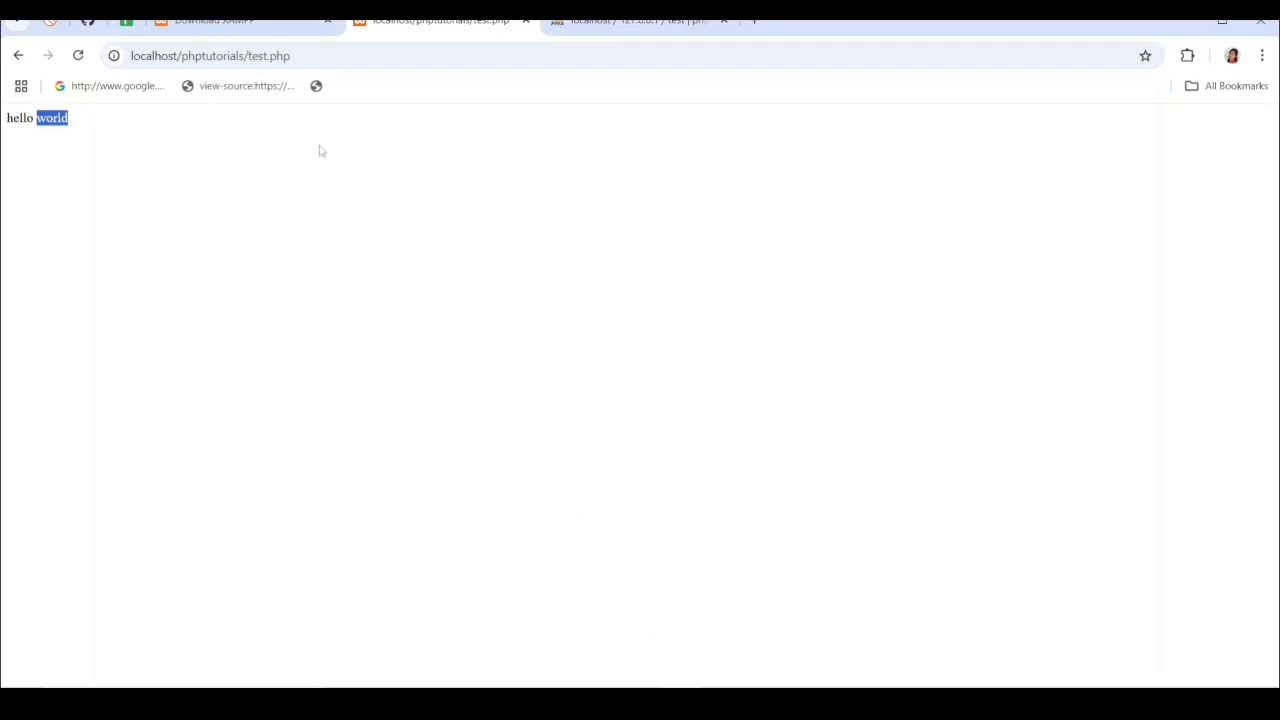
{"action": "left_click_drag", "start_coordinate": [246, 56], "coordinate": [332, 57]}
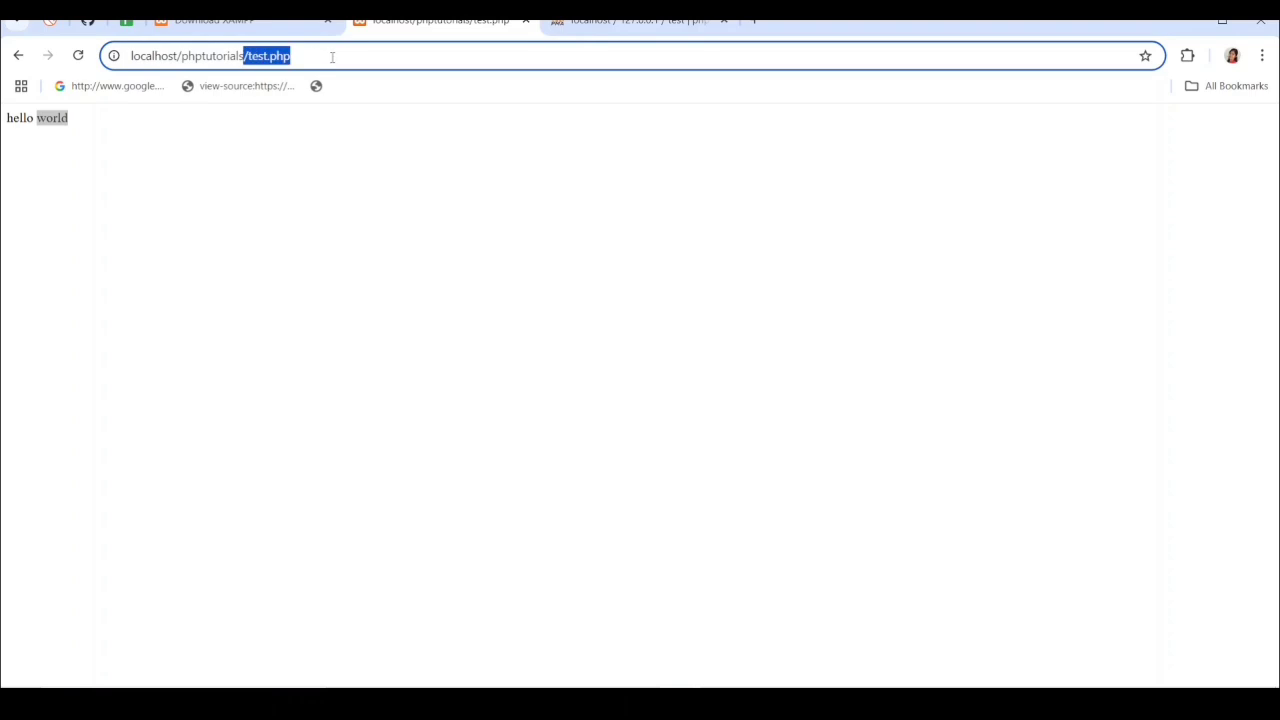
{"action": "key", "text": "BackSpace"}
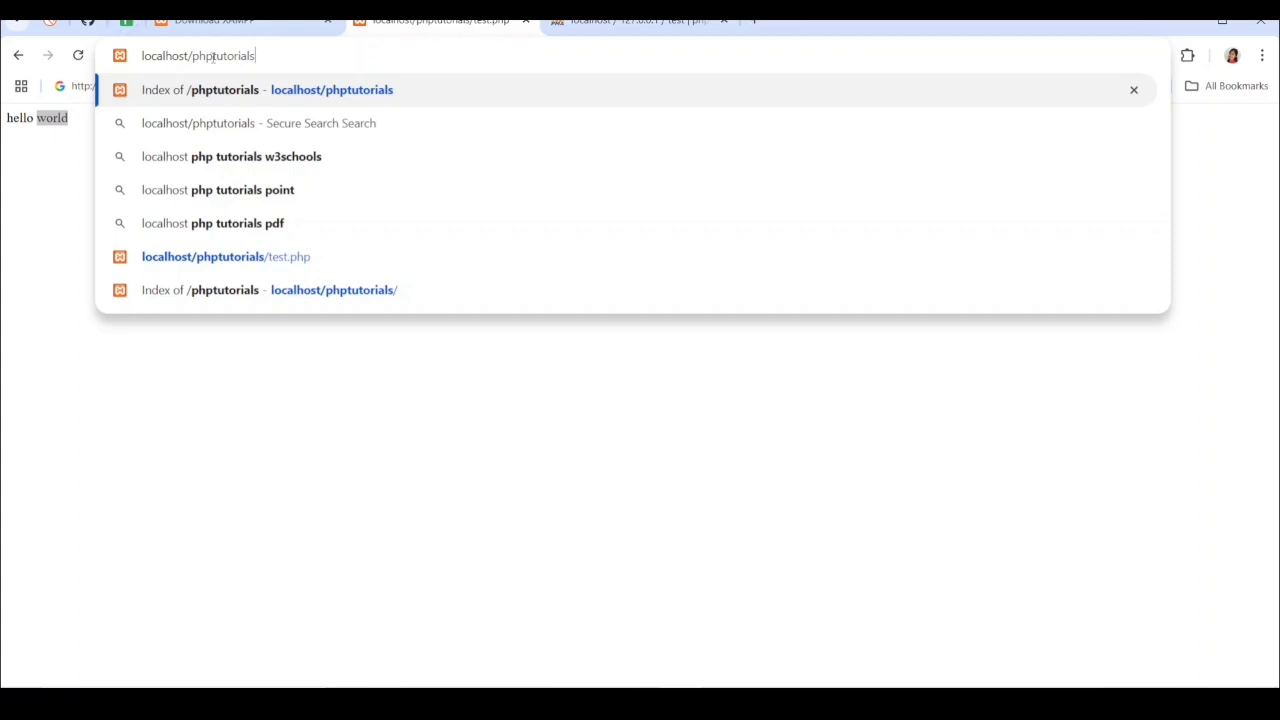
{"action": "left_click_drag", "start_coordinate": [256, 64], "coordinate": [206, 70]}
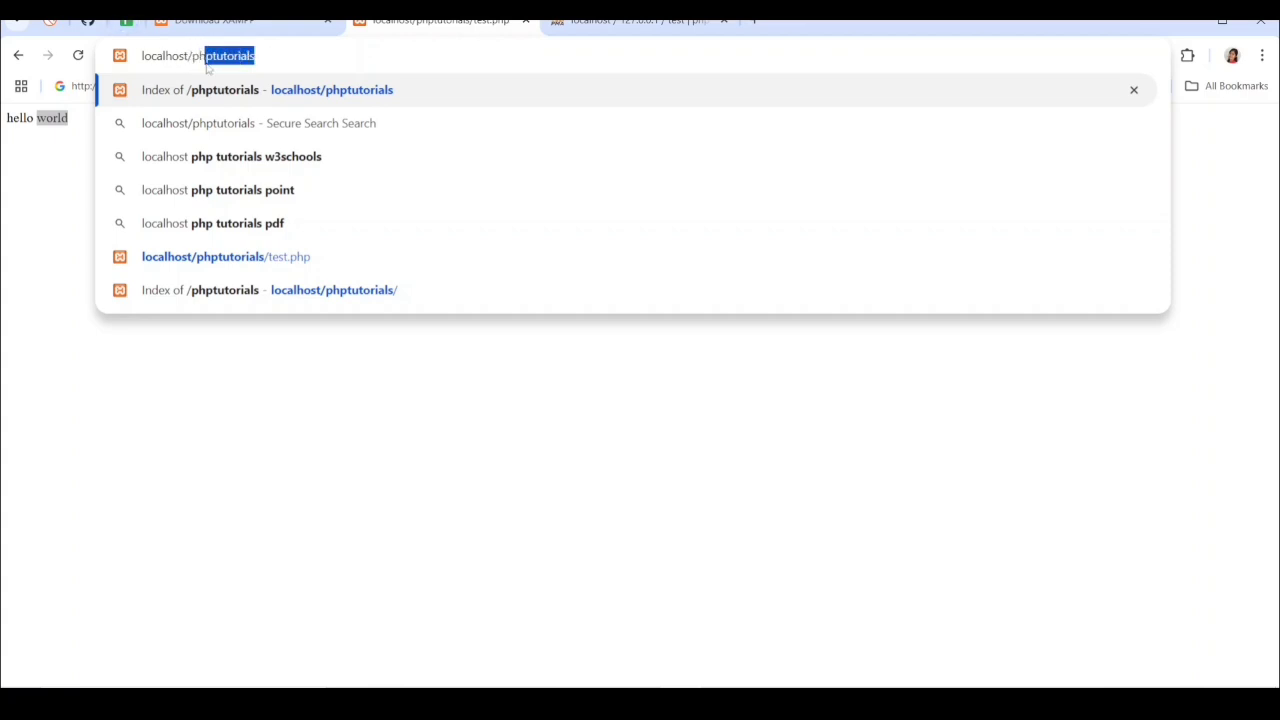
{"action": "left_click", "coordinate": [269, 64]}
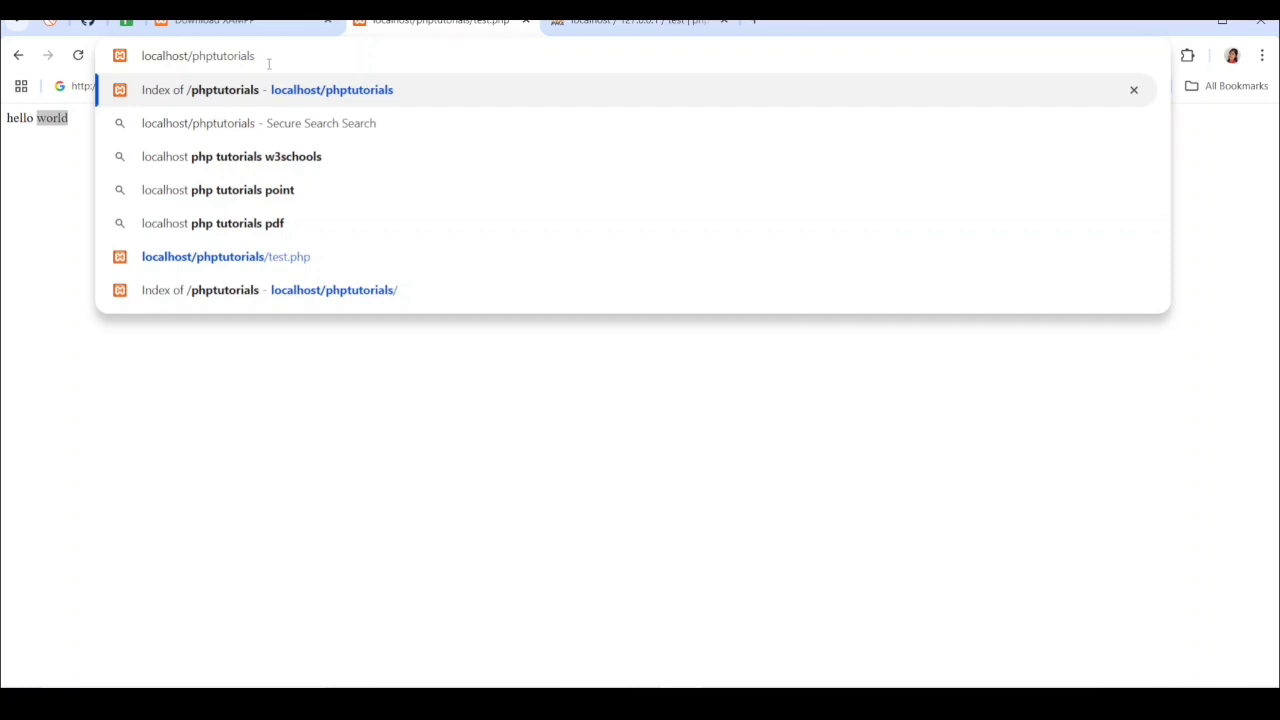
{"action": "key", "text": "Return"}
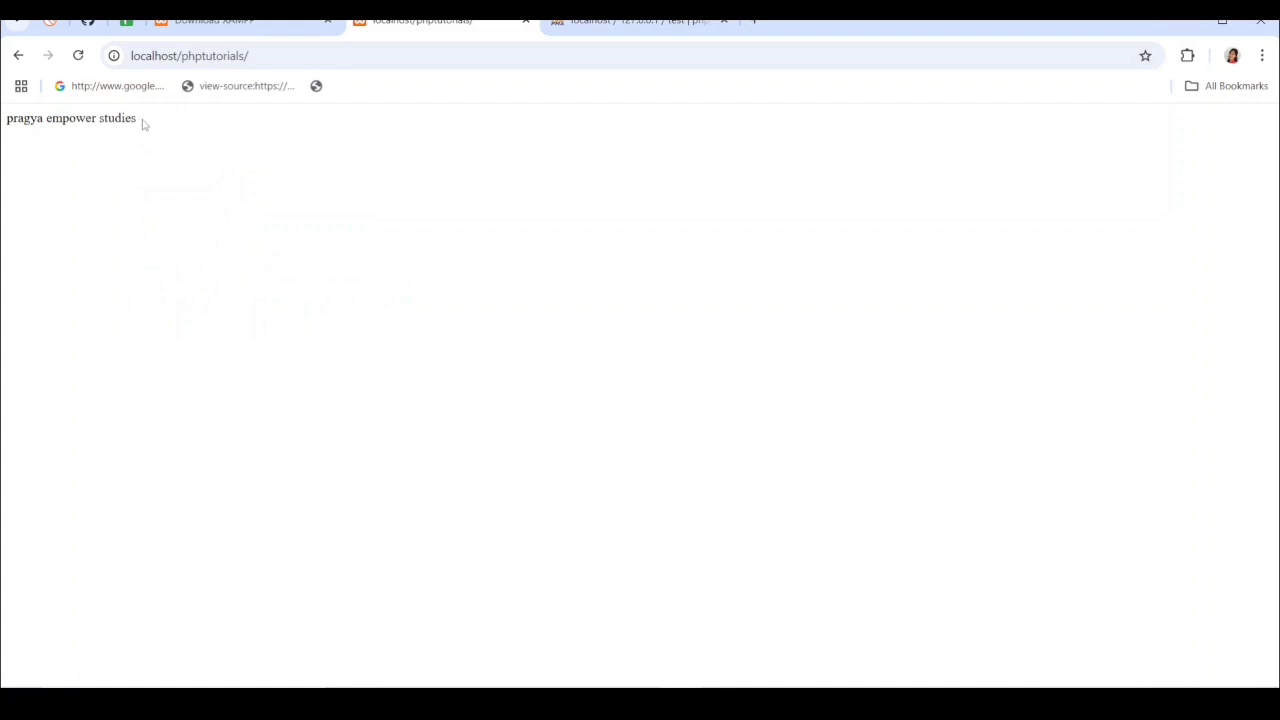
{"action": "left_click_drag", "start_coordinate": [3, 125], "coordinate": [158, 133]}
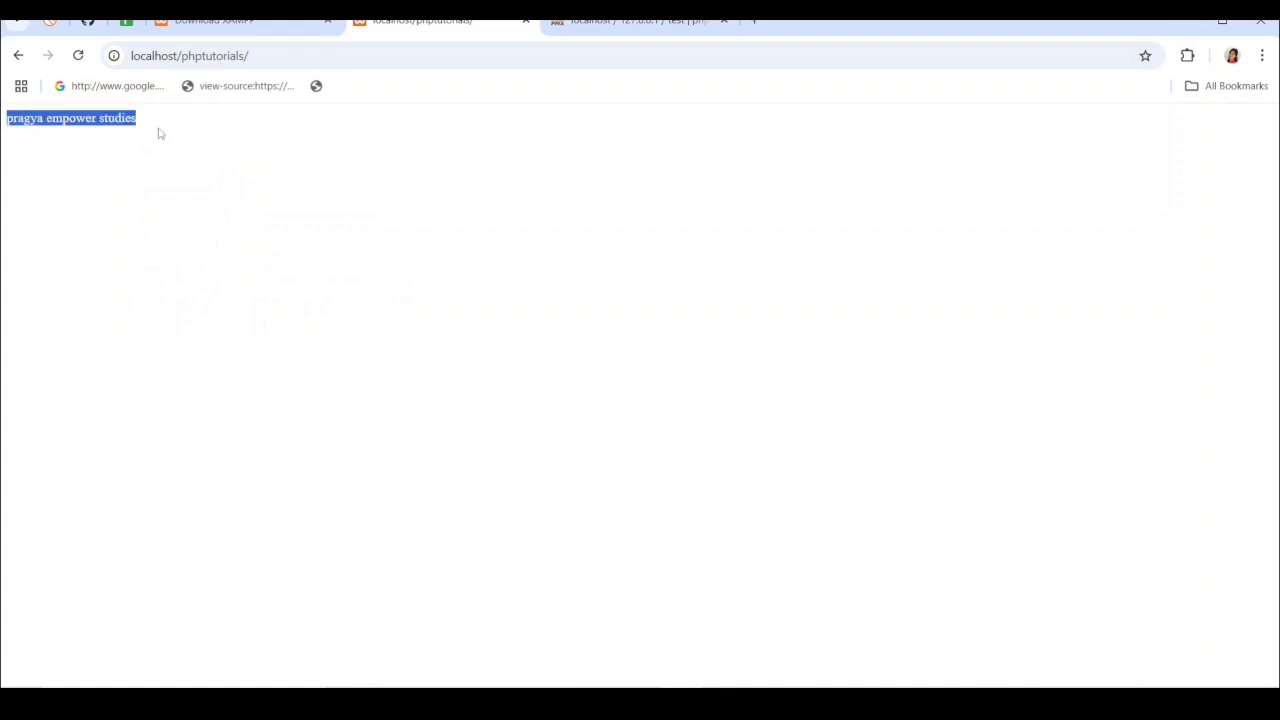
Load localhost/phptutorials/test.php in the browser to view the output of test.php
{"action": "left_click", "coordinate": [273, 56]}
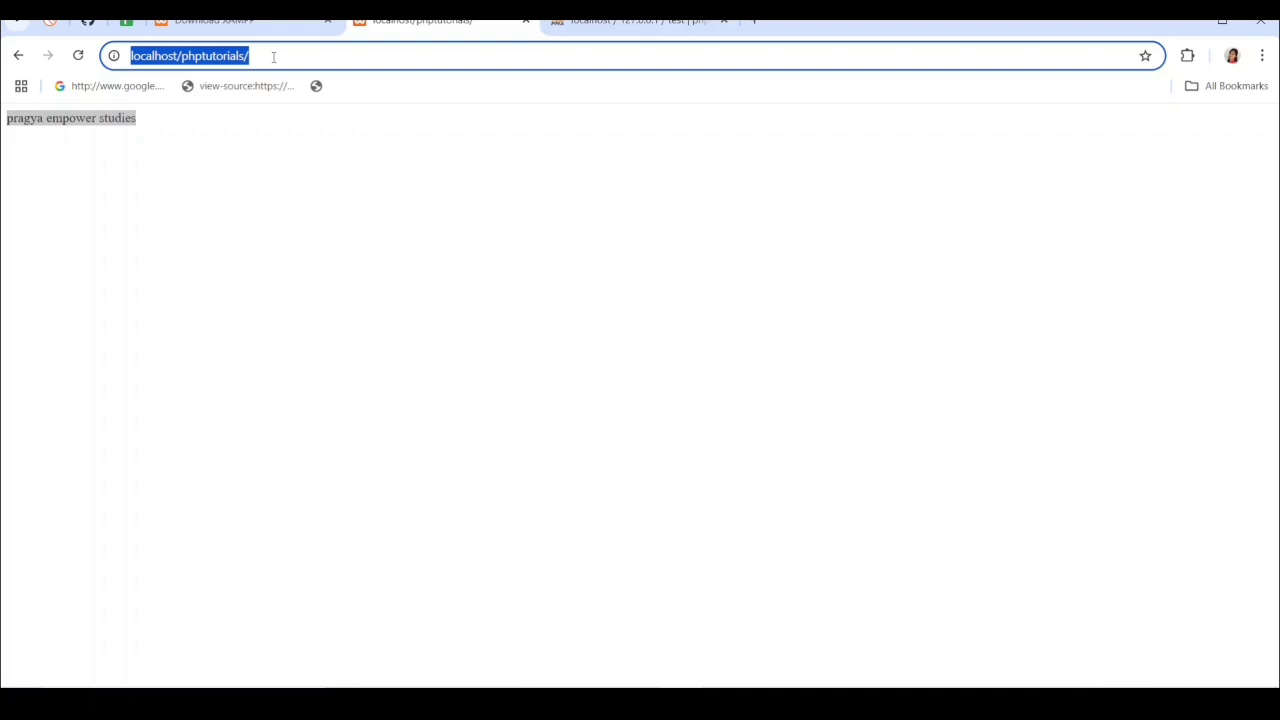
{"action": "left_click", "coordinate": [273, 57]}
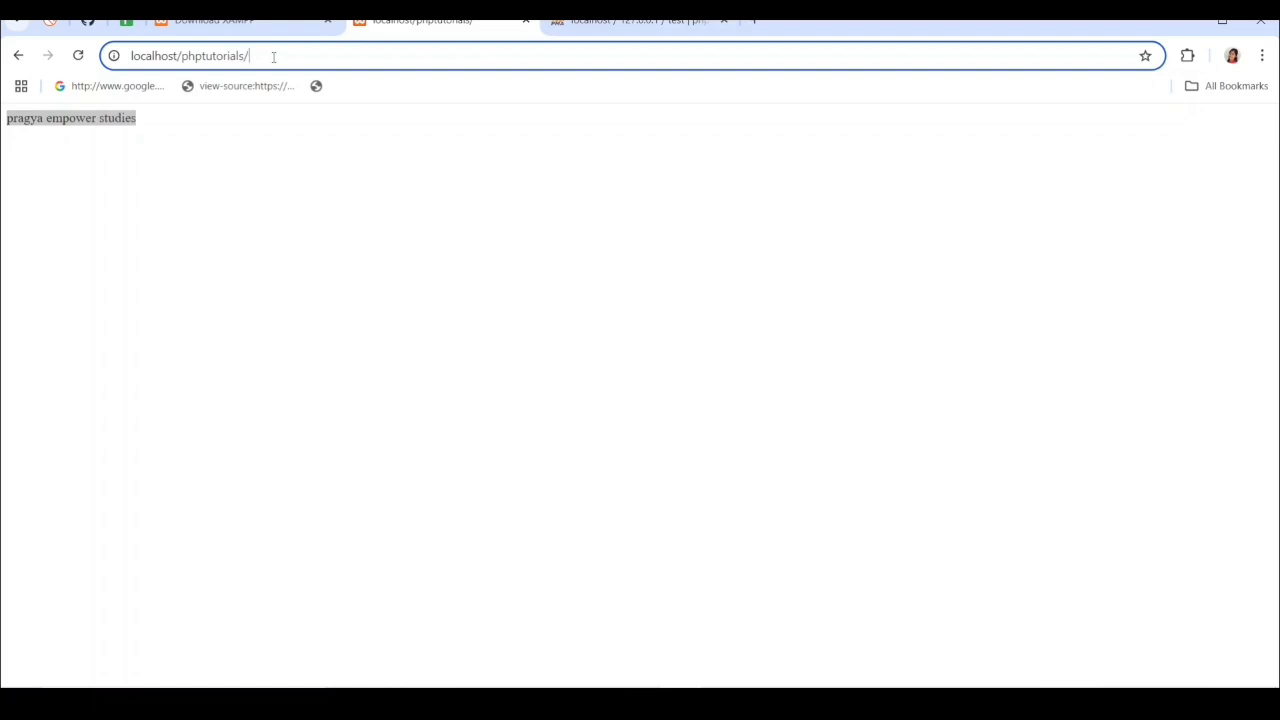
{"action": "left_click", "coordinate": [160, 125]}
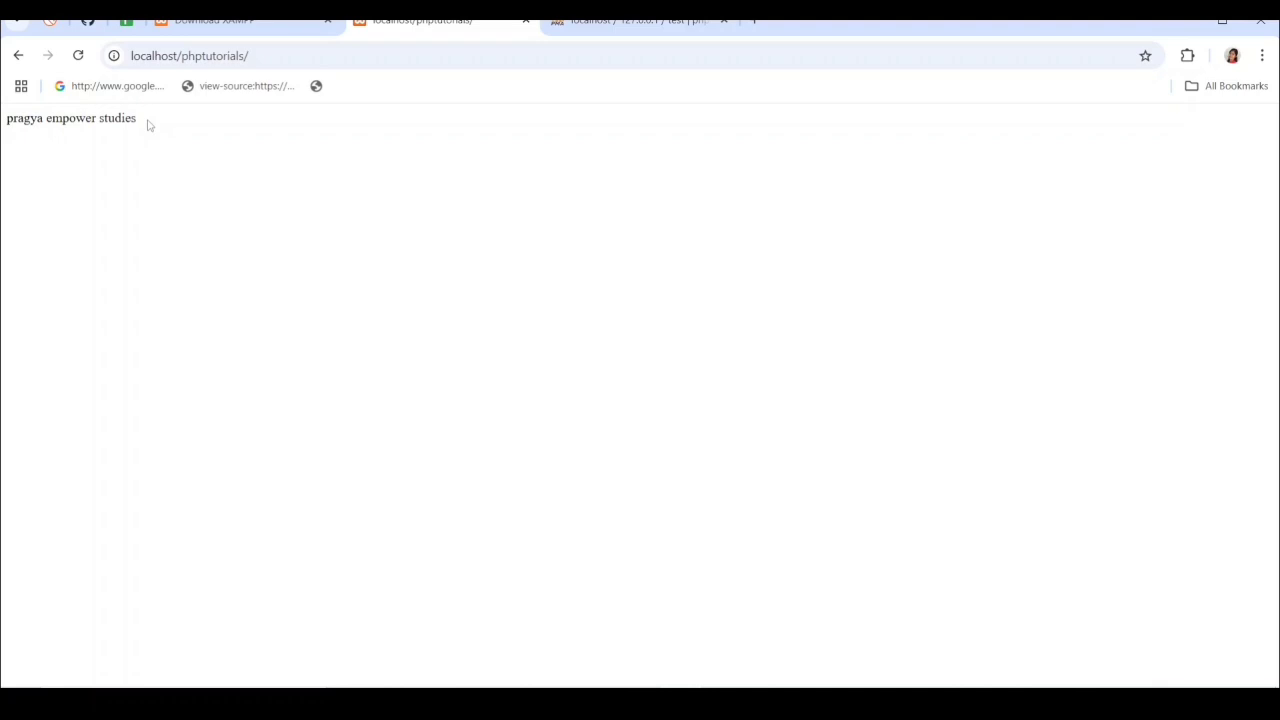
{"action": "left_click", "coordinate": [343, 54]}
{"action": "left_click", "coordinate": [343, 54]}
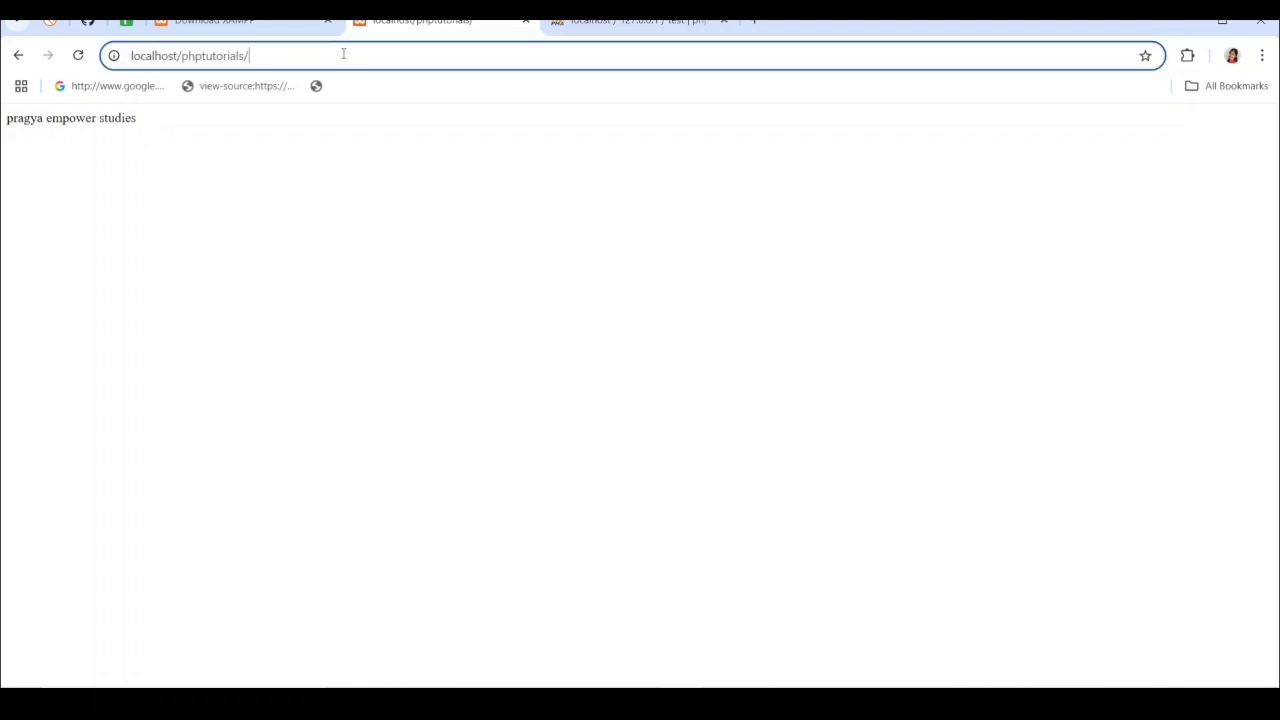
{"action": "type", "text": "test"}
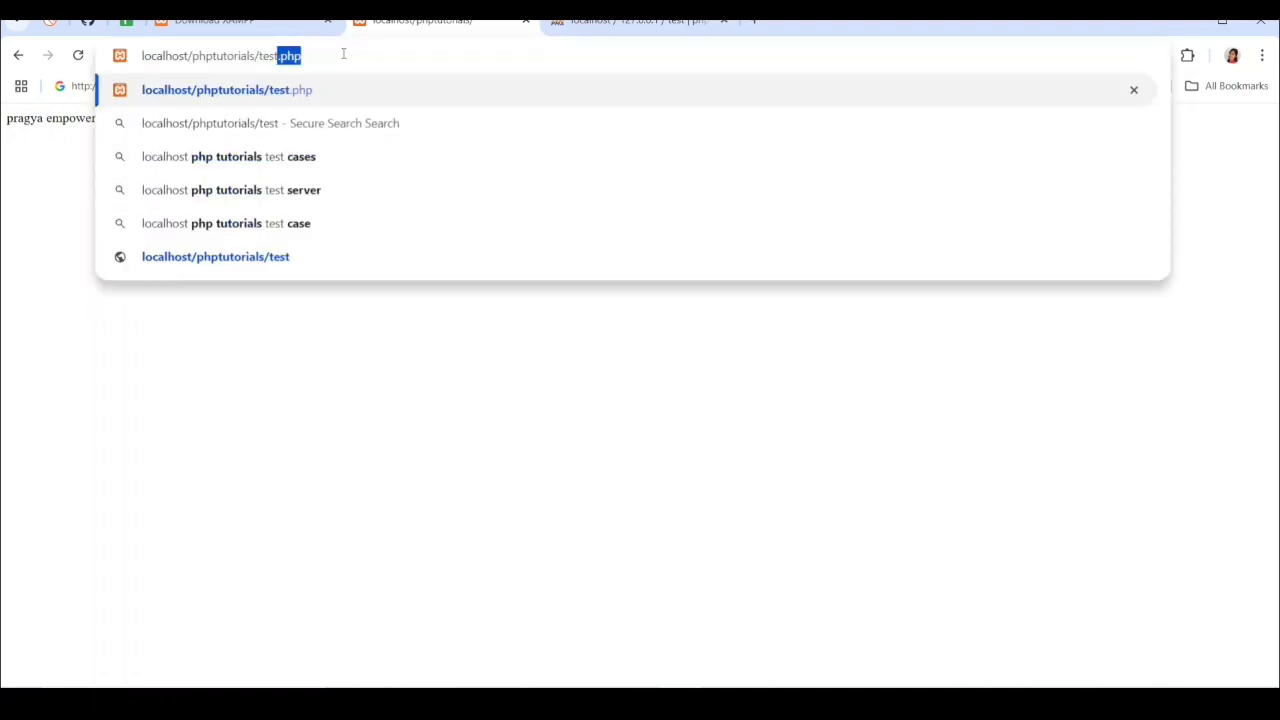
{"action": "key", "text": "Return"}
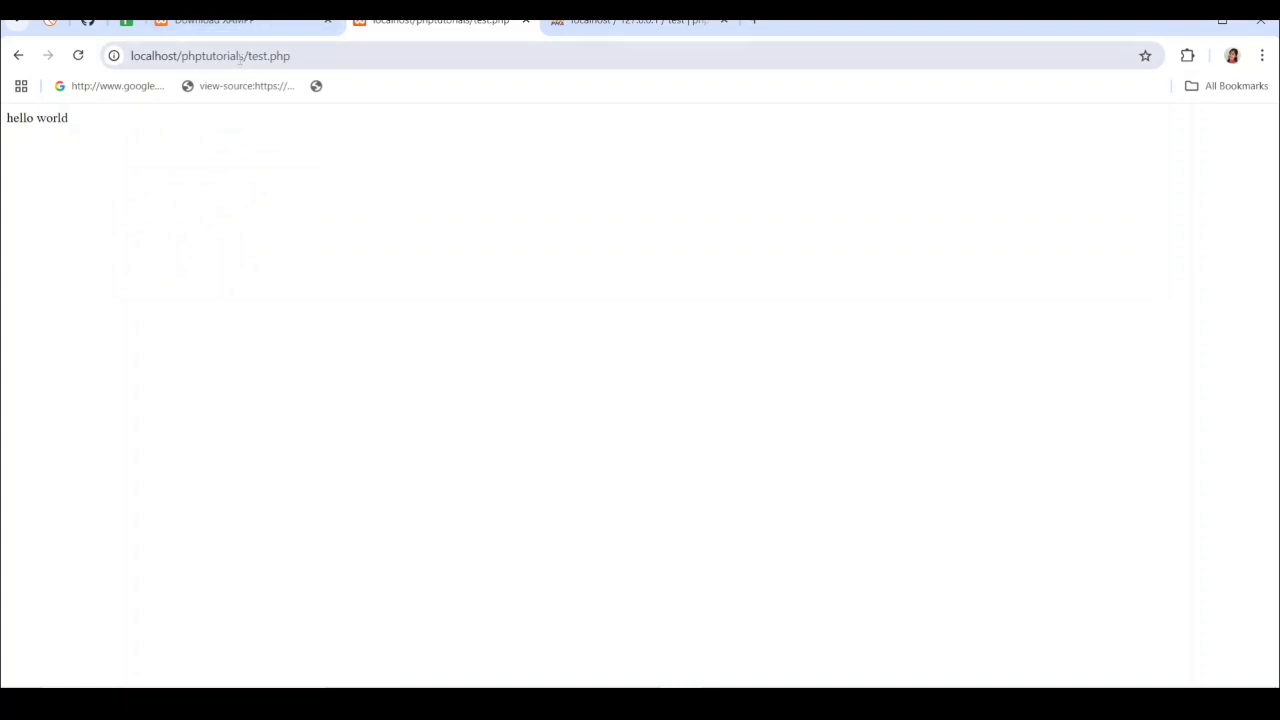
Replace test.php with index.php in the address and load localhost/phptutorials/index.php
{"action": "left_click_drag", "start_coordinate": [249, 55], "coordinate": [539, 59]}
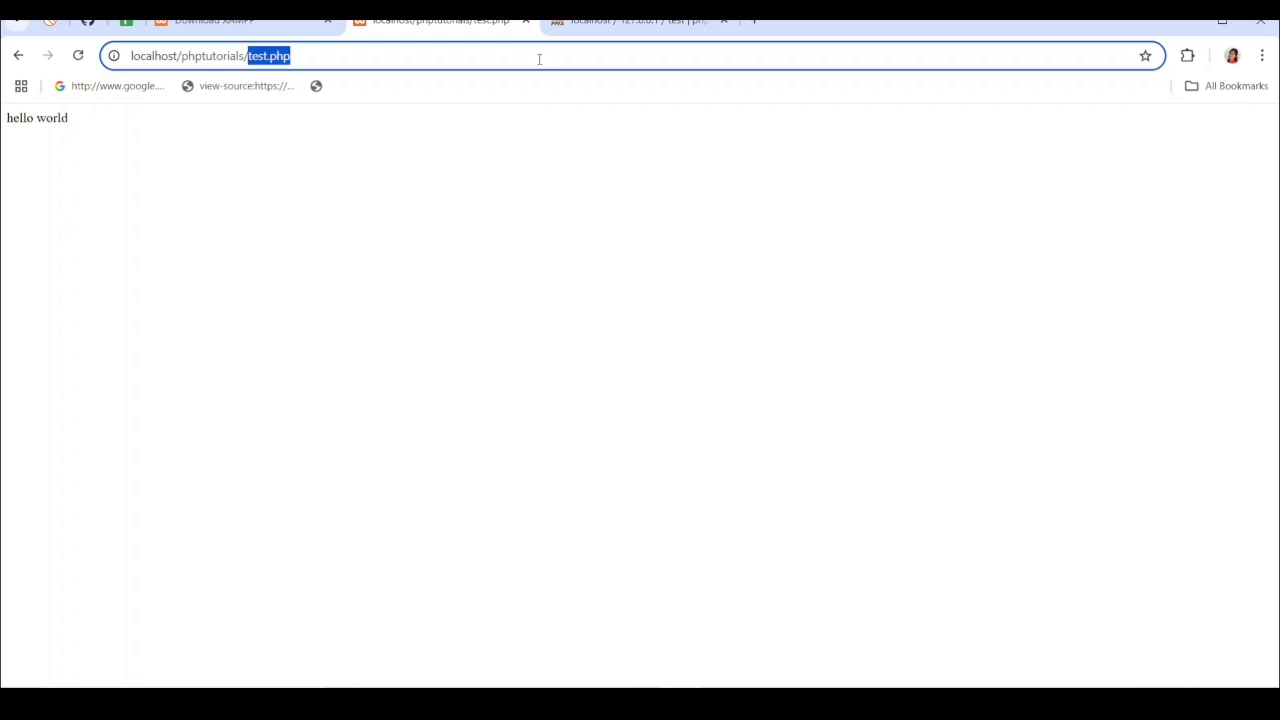
{"action": "type", "text": "ib"}
{"action": "key", "text": "BackSpace"}
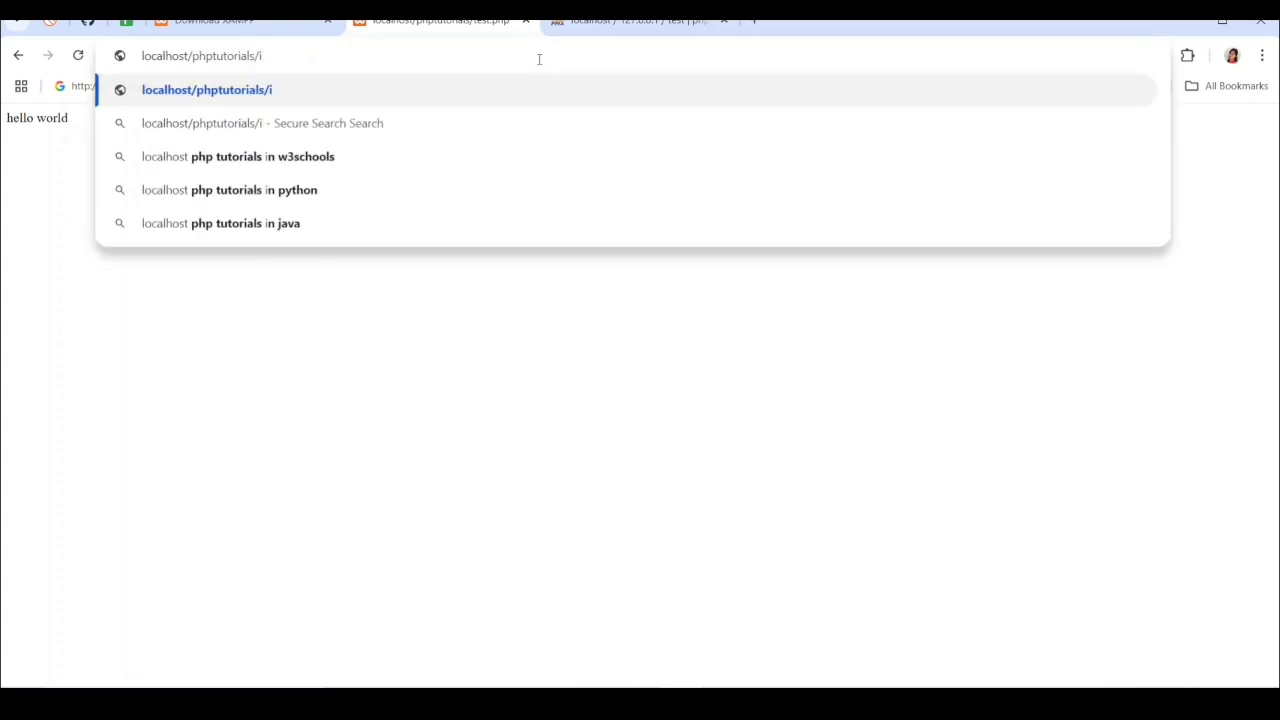
{"action": "type", "text": "ndex"}
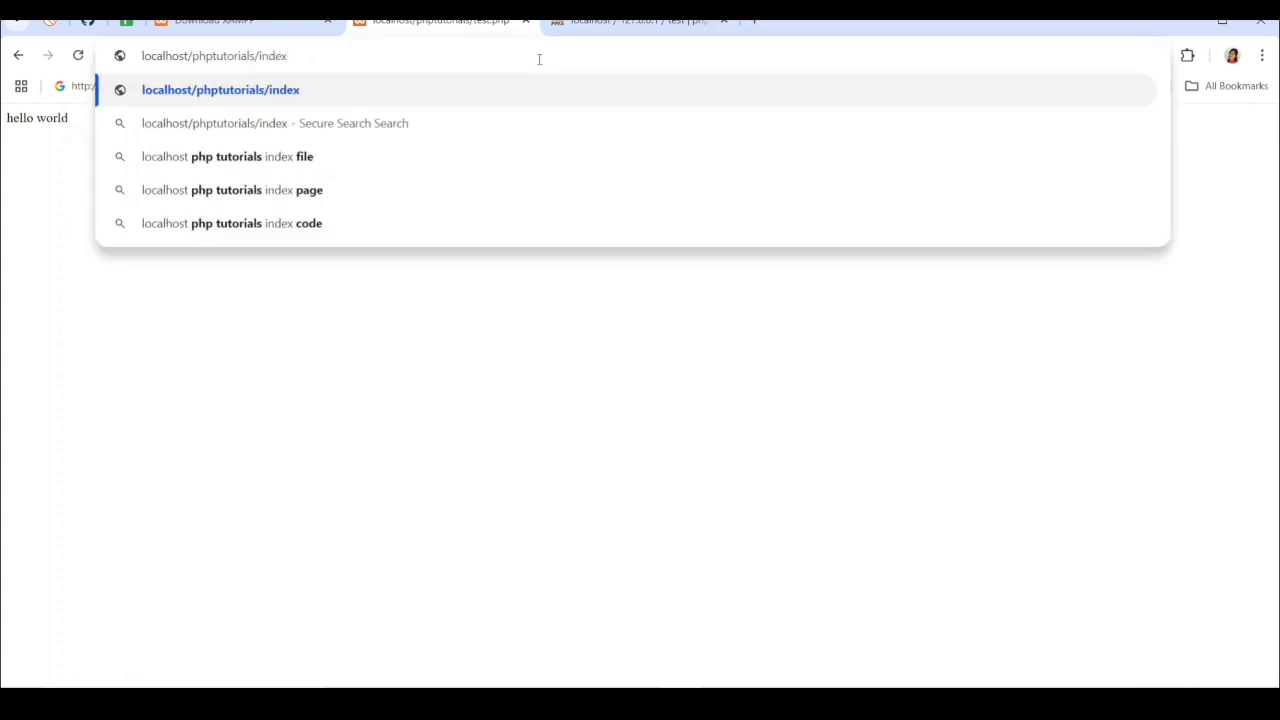
{"action": "type", "text": ".php"}
{"action": "key", "text": "Return"}
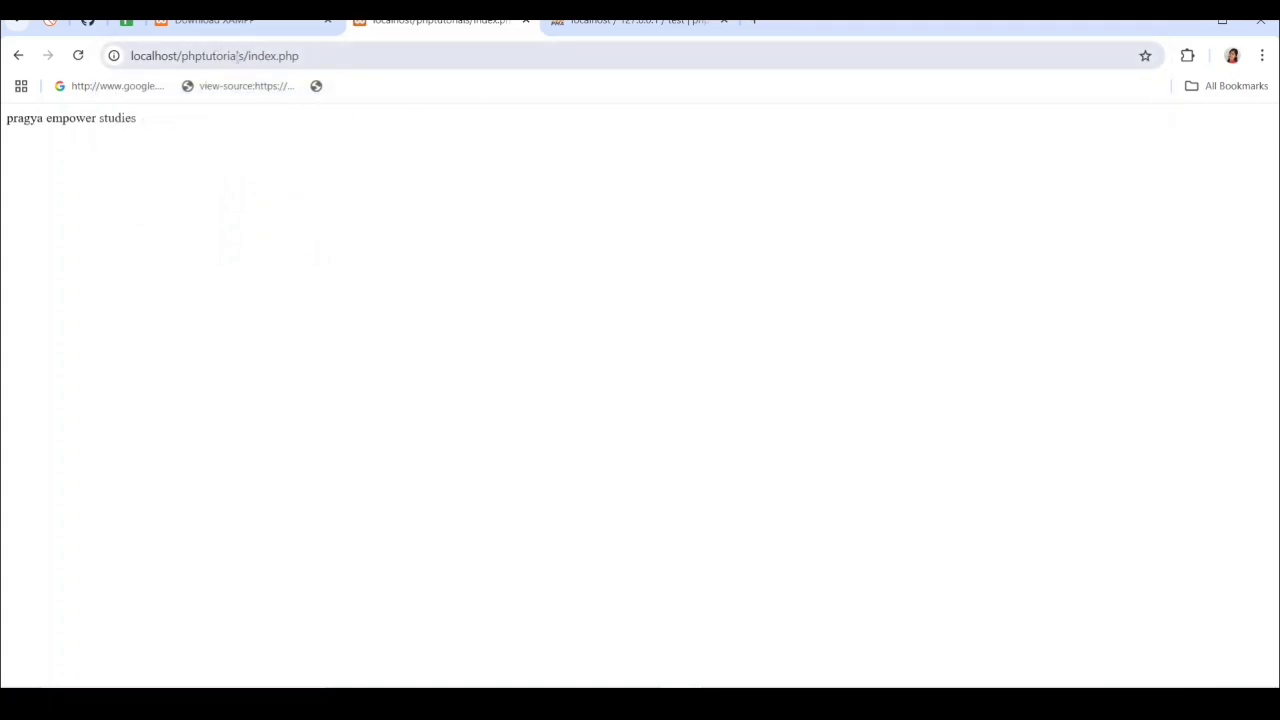
Remove index.php from the address and load the folder URL localhost/phptutorials/ on its own
{"action": "left_click_drag", "start_coordinate": [248, 56], "coordinate": [305, 56]}
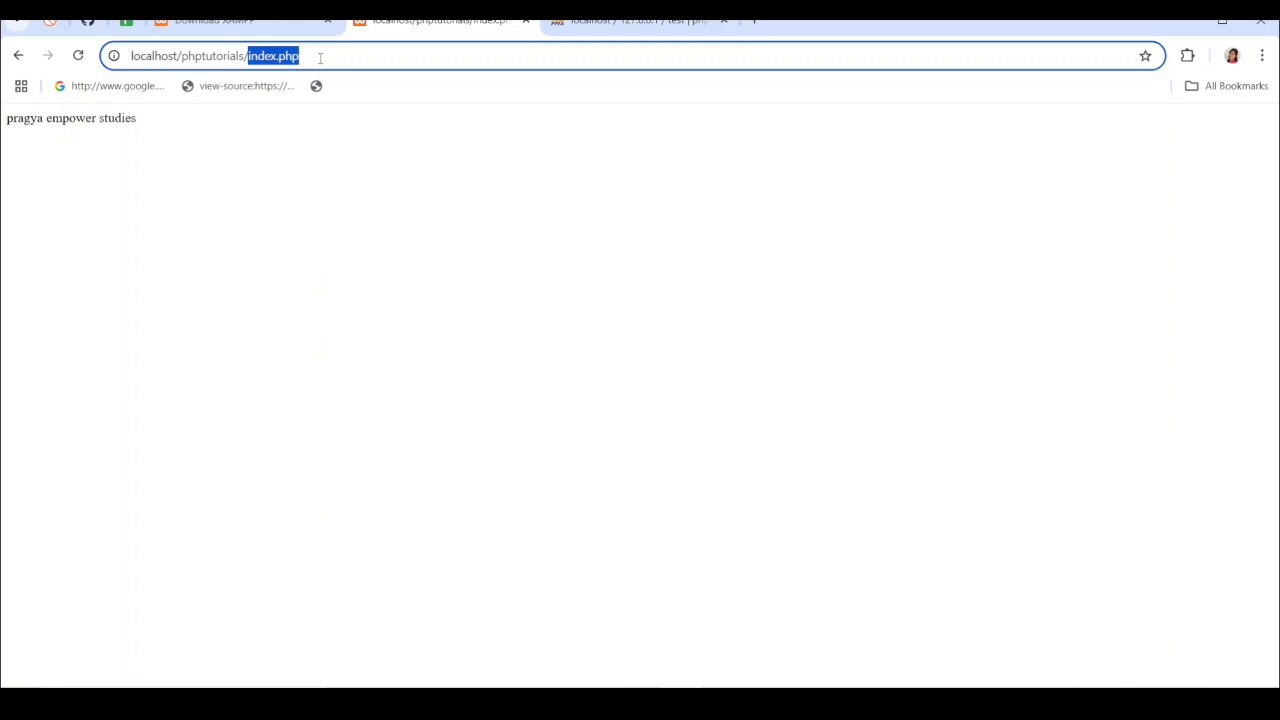
{"action": "left_click", "coordinate": [306, 55]}
{"action": "left_click_drag", "start_coordinate": [306, 55], "coordinate": [251, 56]}
{"action": "key", "text": "BackSpace"}
{"action": "key", "text": "BackSpace"}
{"action": "key", "text": "Return"}
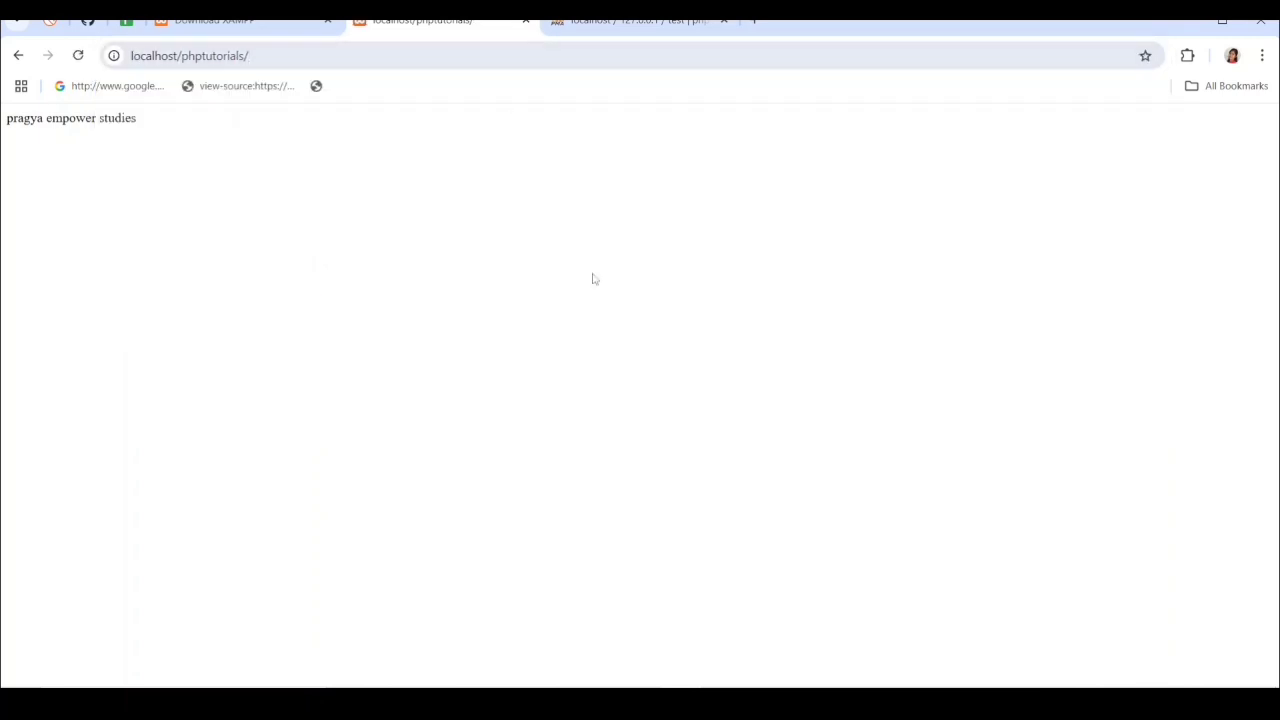
Switch to VS Code and rename index.php in the phptutorials folder to index1.php
{"action": "mouse_move", "coordinate": [680, 705]}
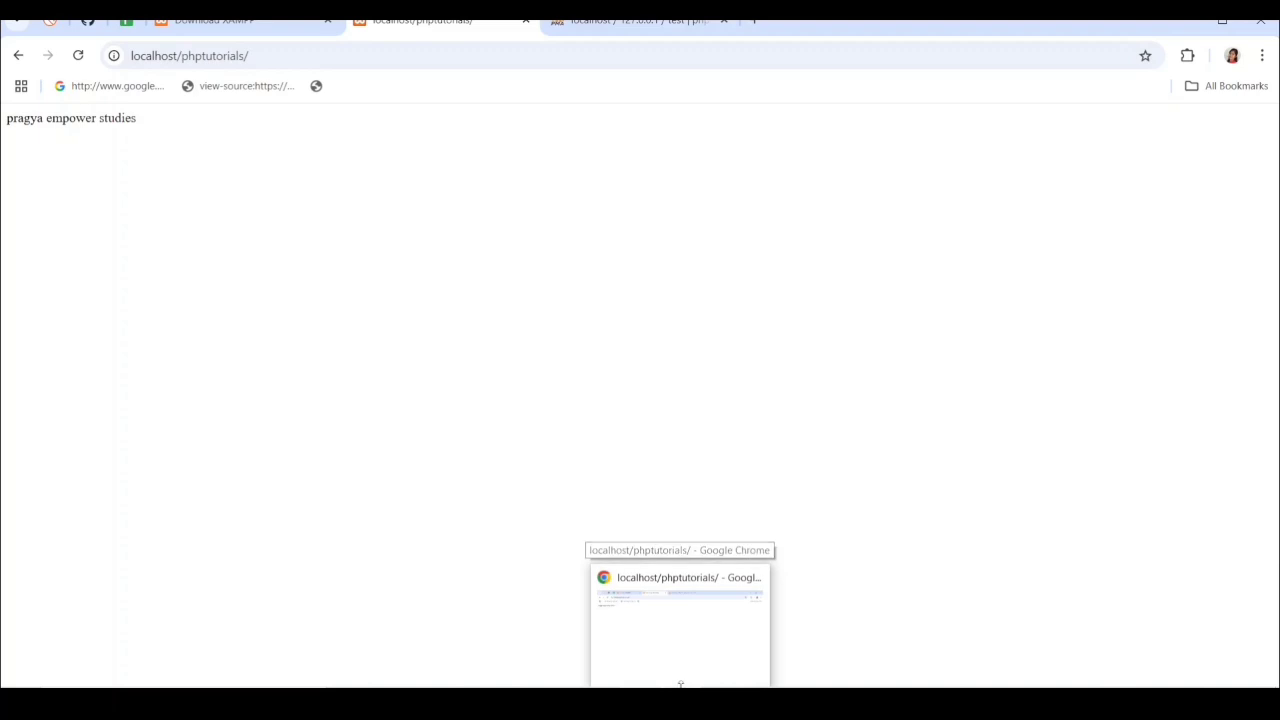
{"action": "left_click", "coordinate": [645, 705]}
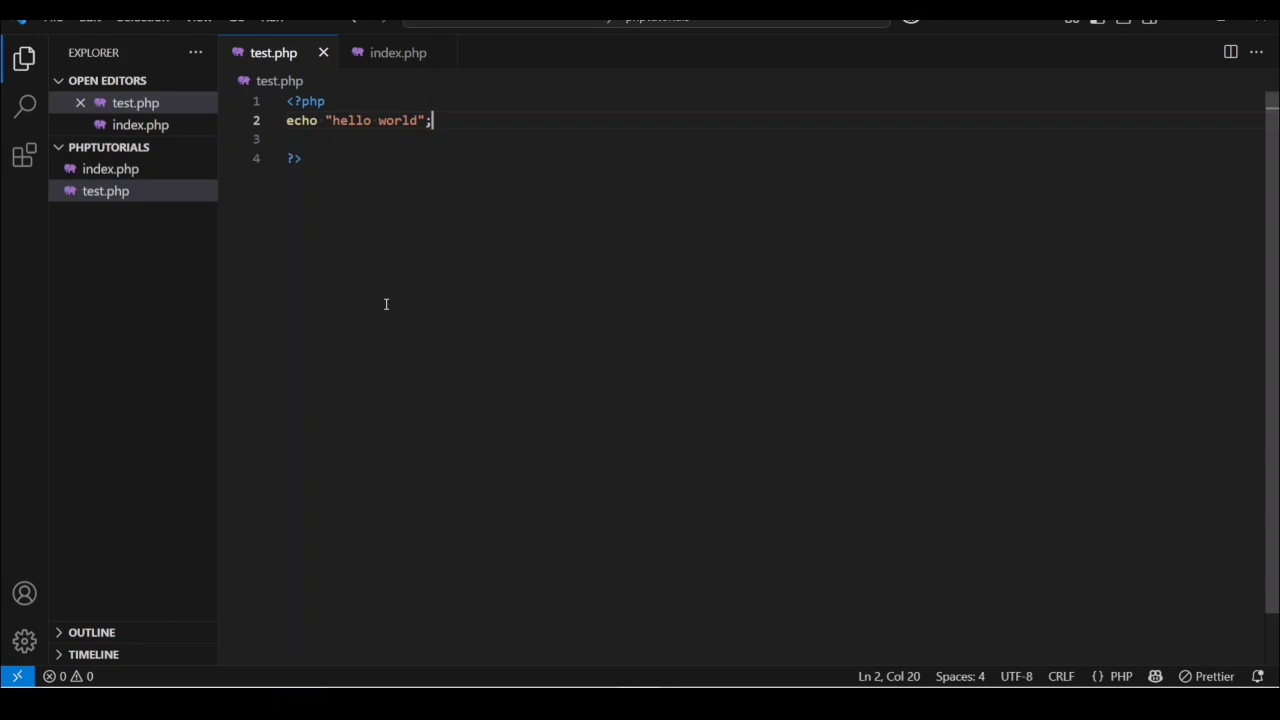
{"action": "right_click", "coordinate": [106, 177]}
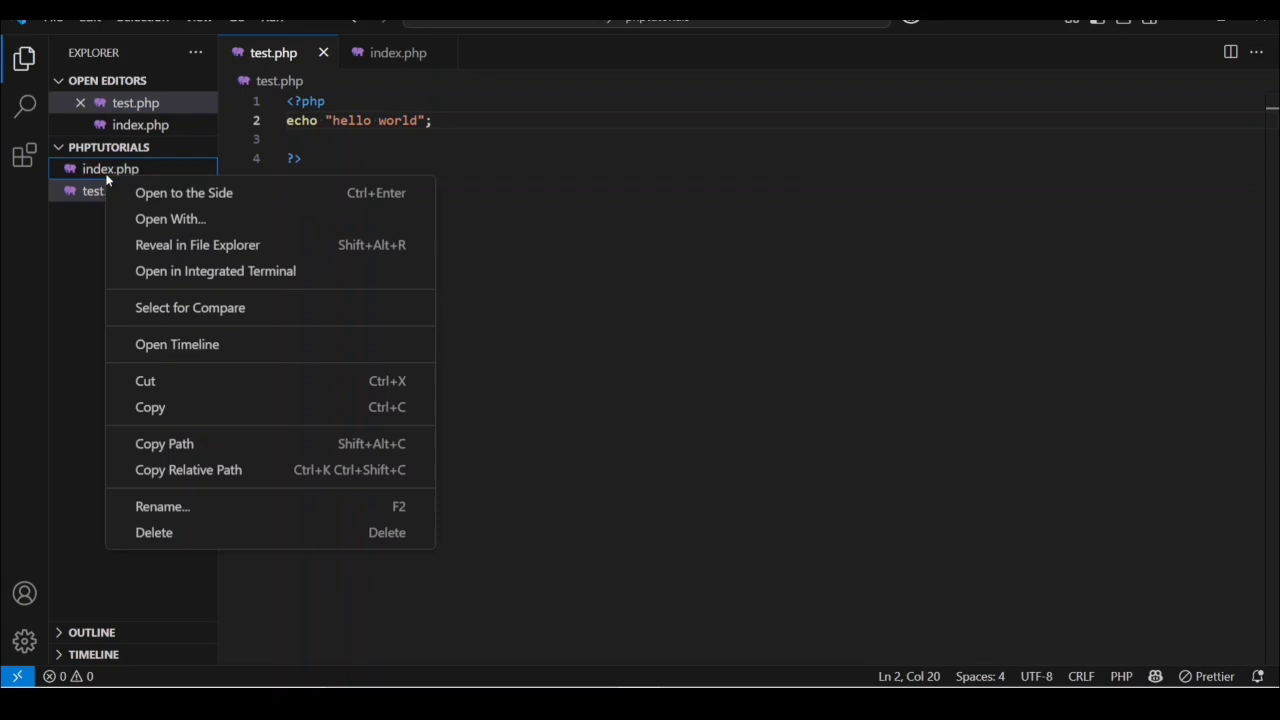
{"action": "left_click", "coordinate": [229, 514]}
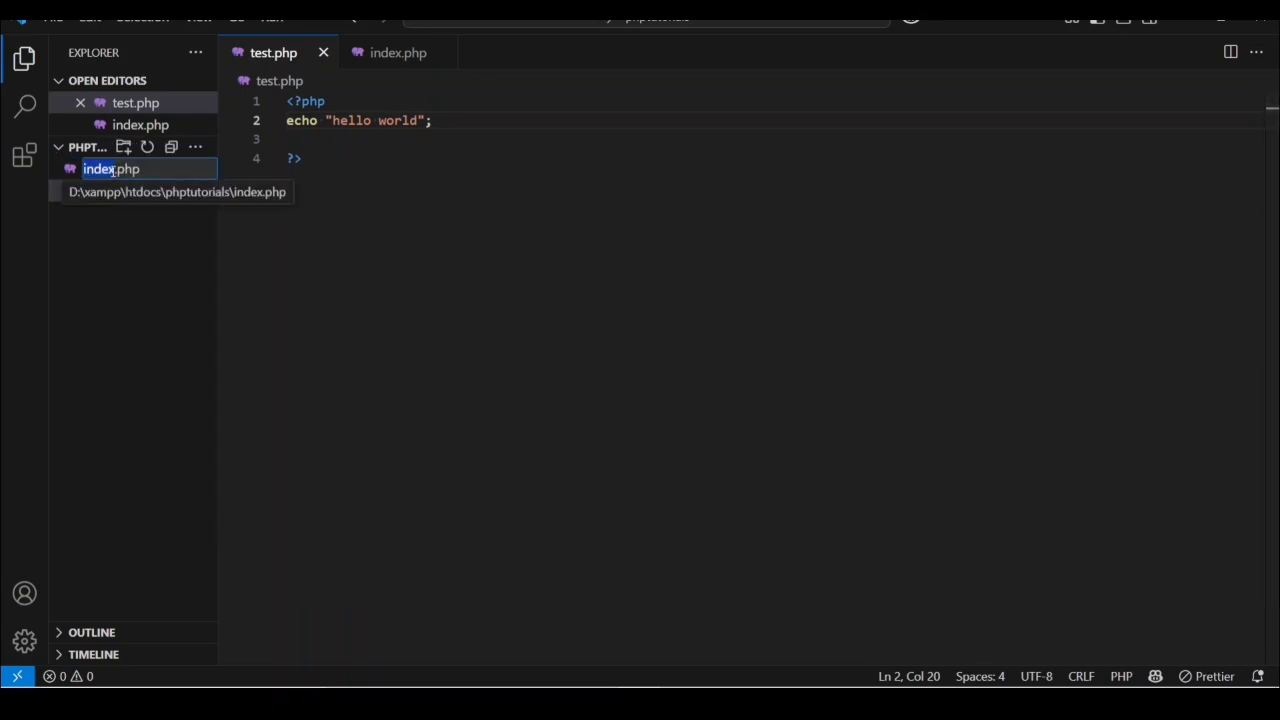
{"action": "left_click", "coordinate": [113, 169]}
{"action": "type", "text": "1"}
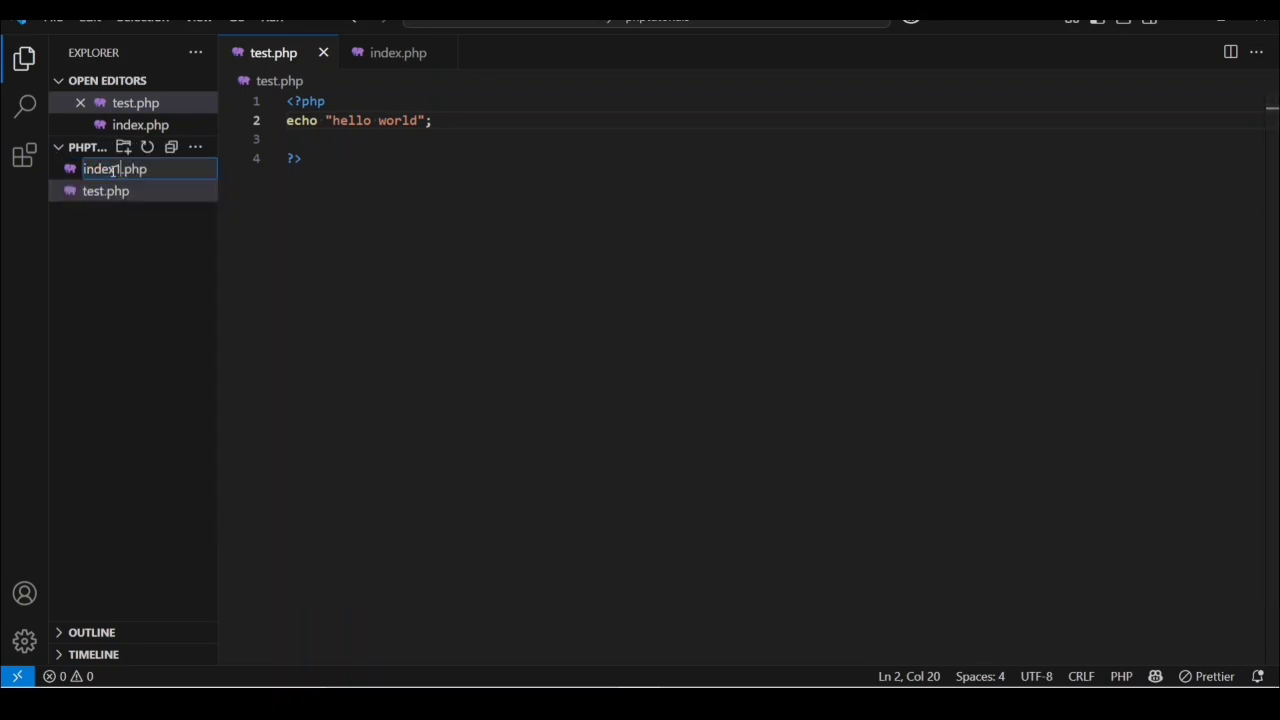
{"action": "left_click", "coordinate": [369, 251]}
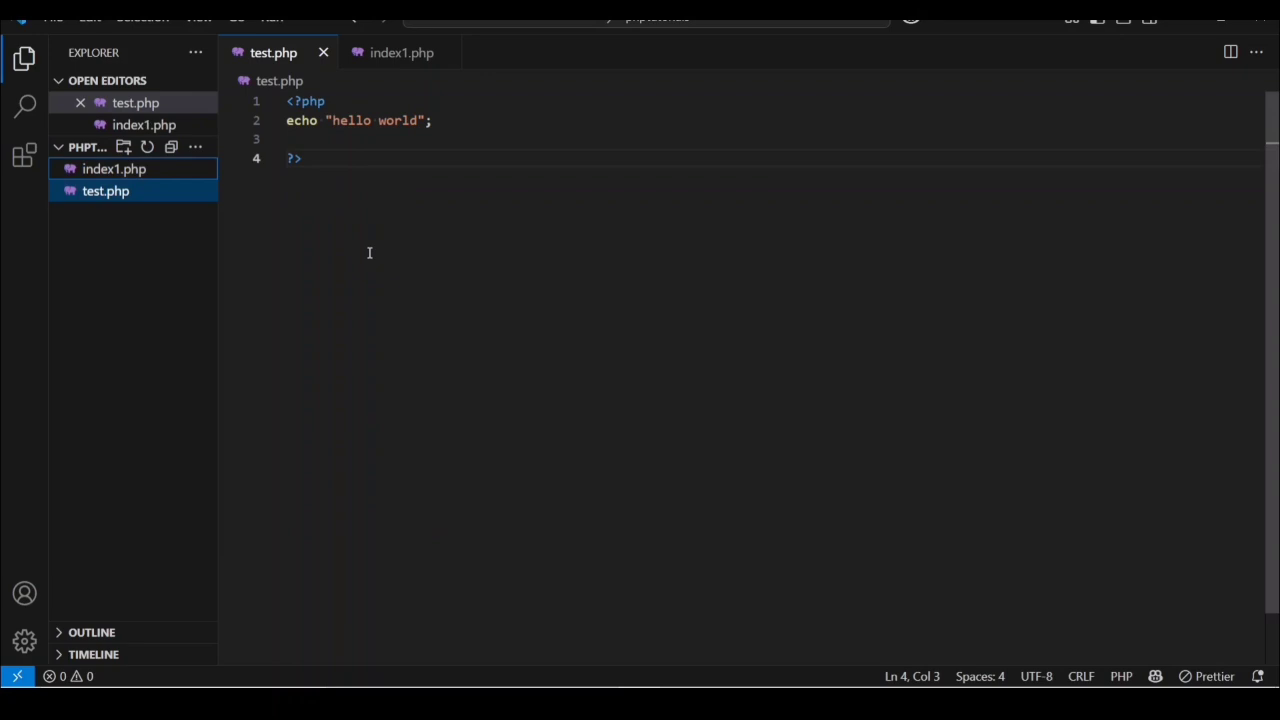
Return to the browser and reload localhost/phptutorials/ to check what the folder URL serves after the rename
{"action": "key", "text": "alt+Tab"}
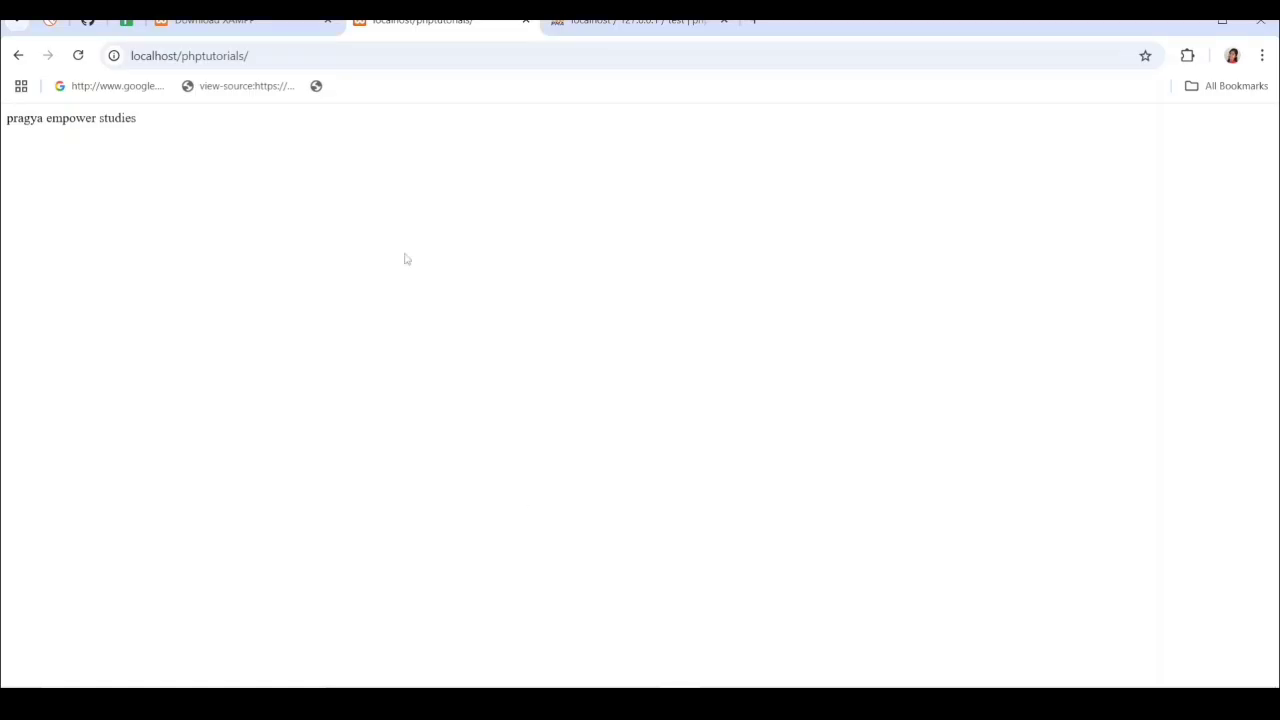
{"action": "left_click", "coordinate": [278, 55]}
{"action": "key", "text": "Return"}
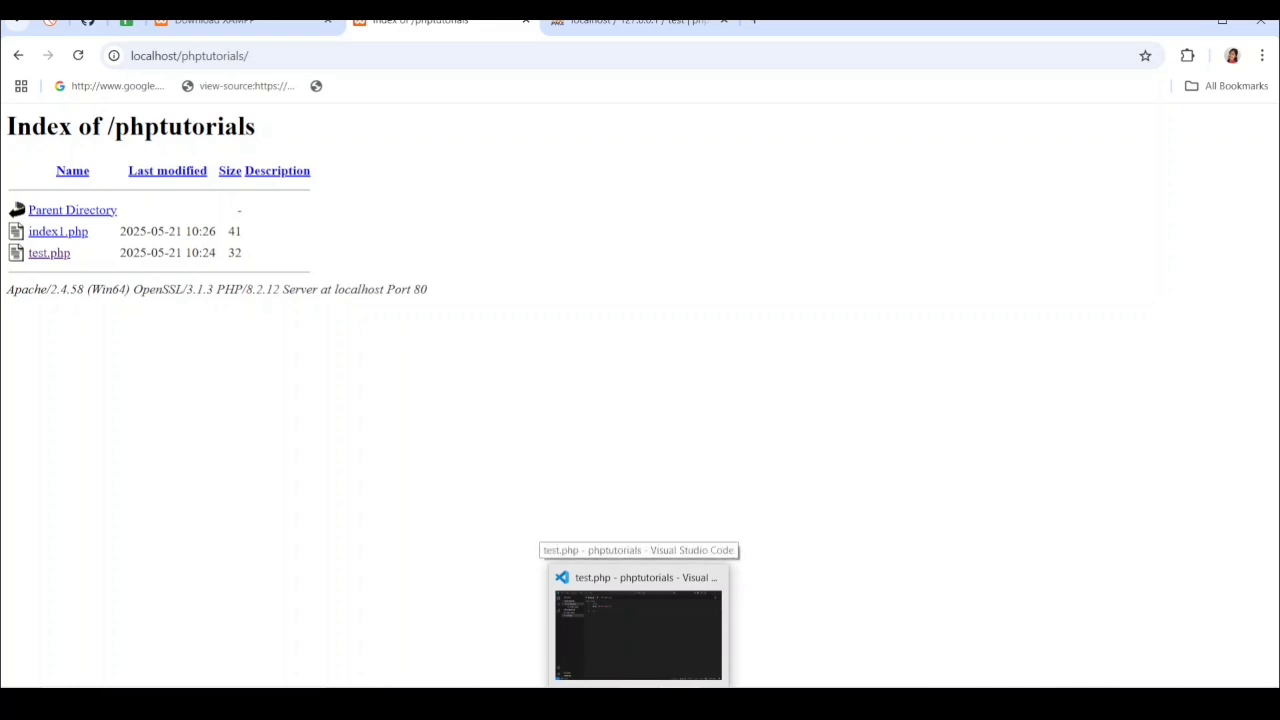
Switch to VS Code and create a new file named index.html in the phptutorials folder
{"action": "mouse_move", "coordinate": [693, 705]}
{"action": "left_click", "coordinate": [640, 705]}
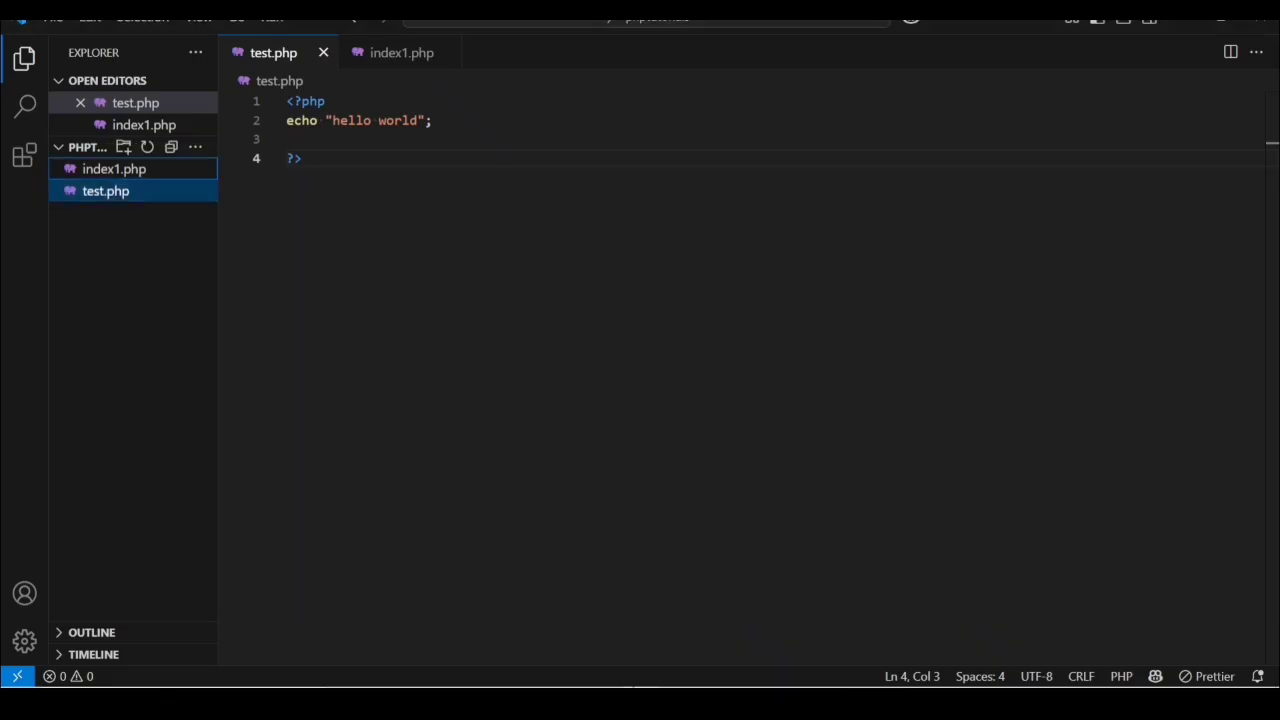
{"action": "left_click", "coordinate": [195, 148]}
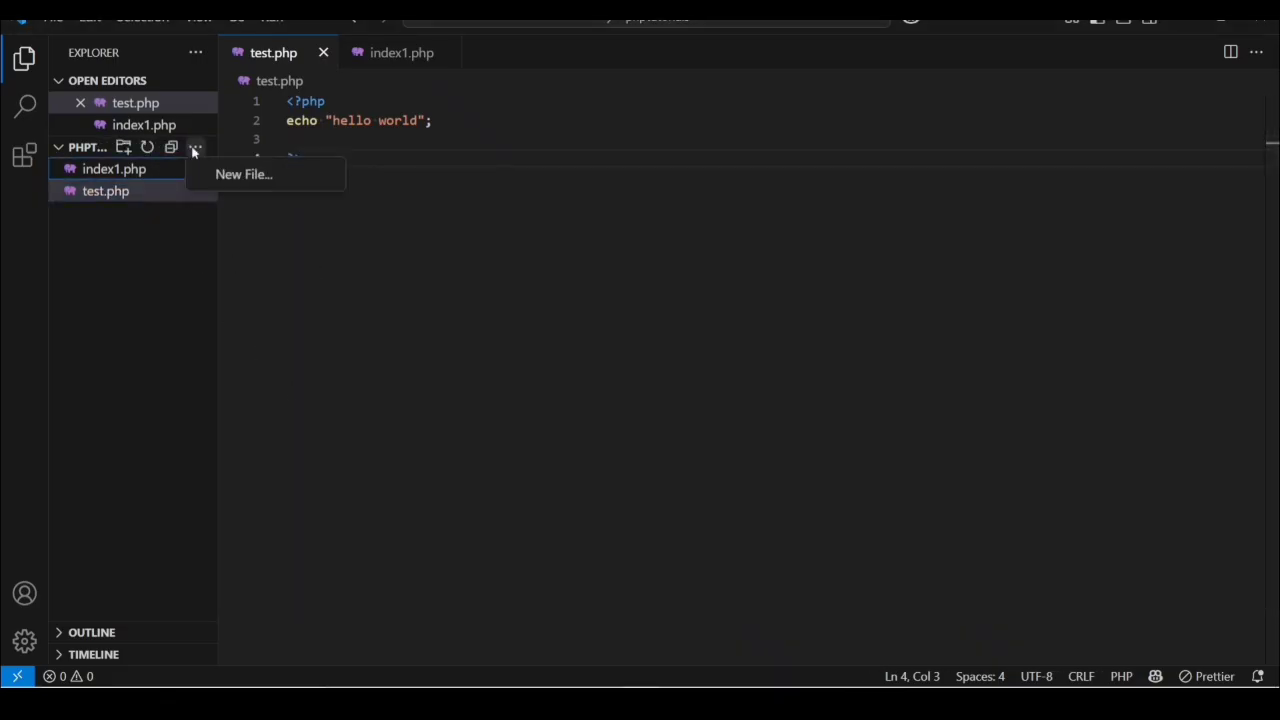
{"action": "left_click", "coordinate": [254, 178]}
{"action": "type", "text": "in"}
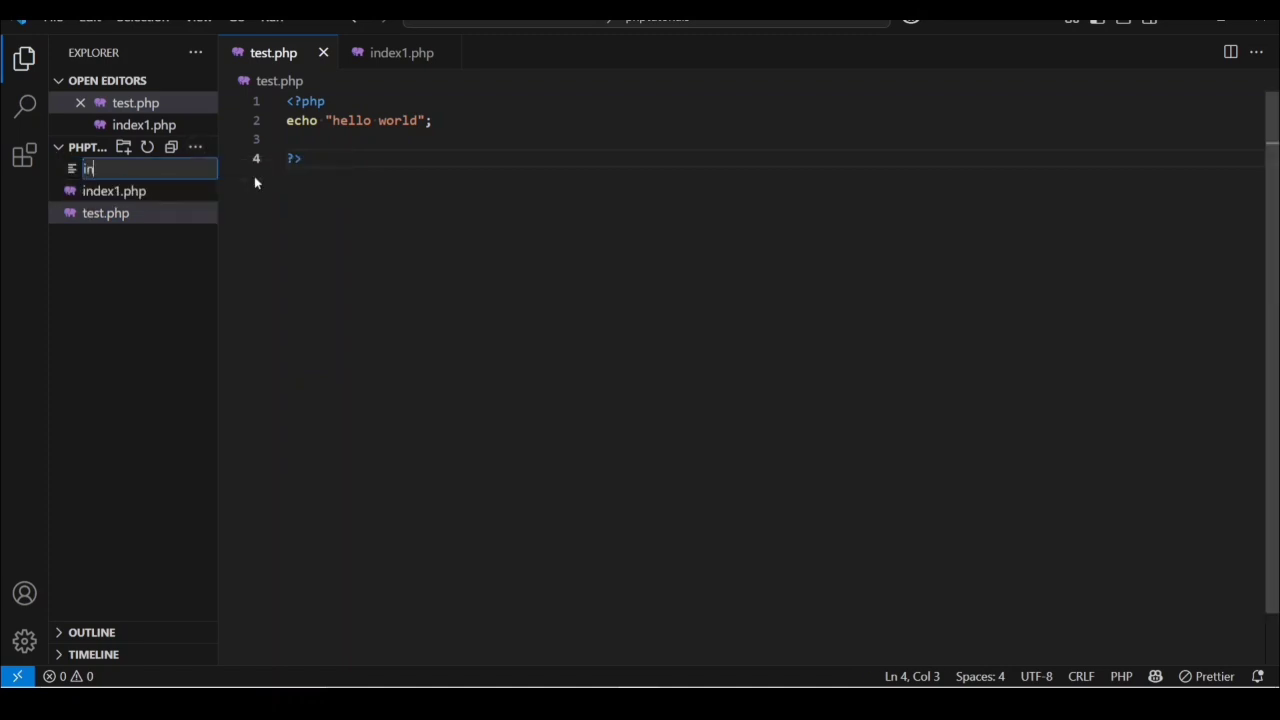
{"action": "type", "text": "dex.html"}
{"action": "key", "text": "Return"}
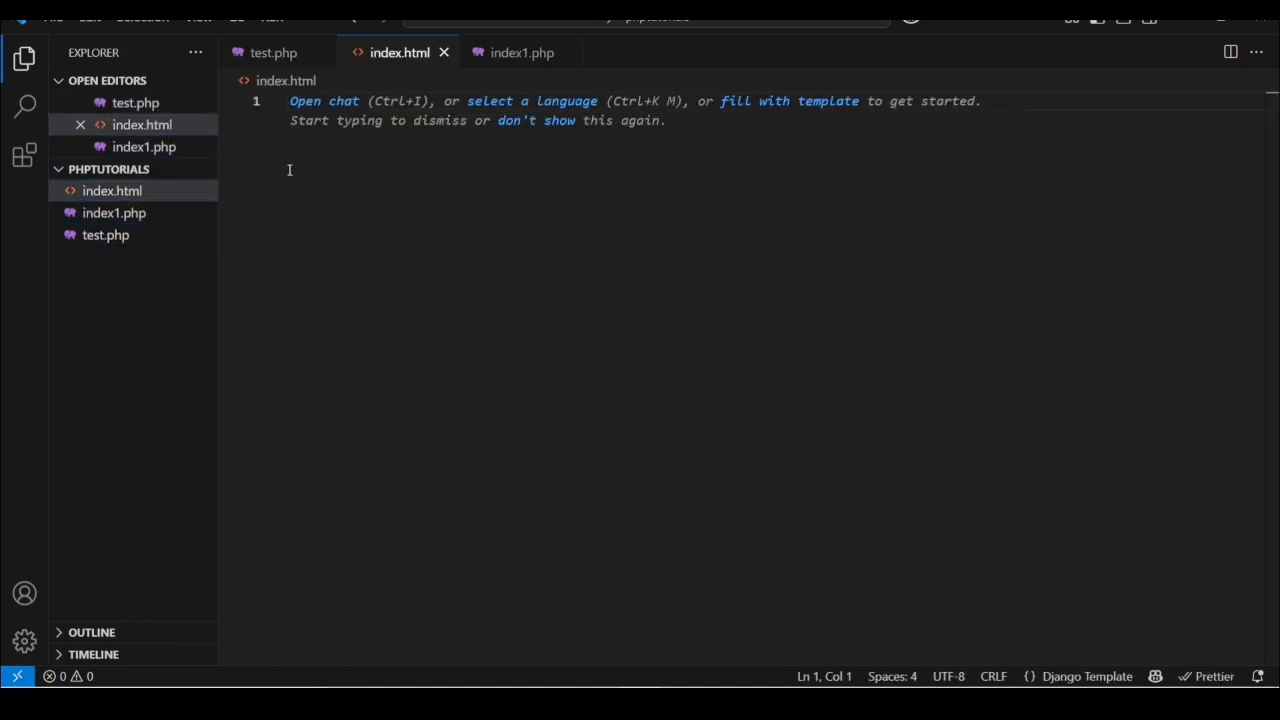
Enter the text "html file" in index.html and save the file
{"action": "type", "text": "html"}
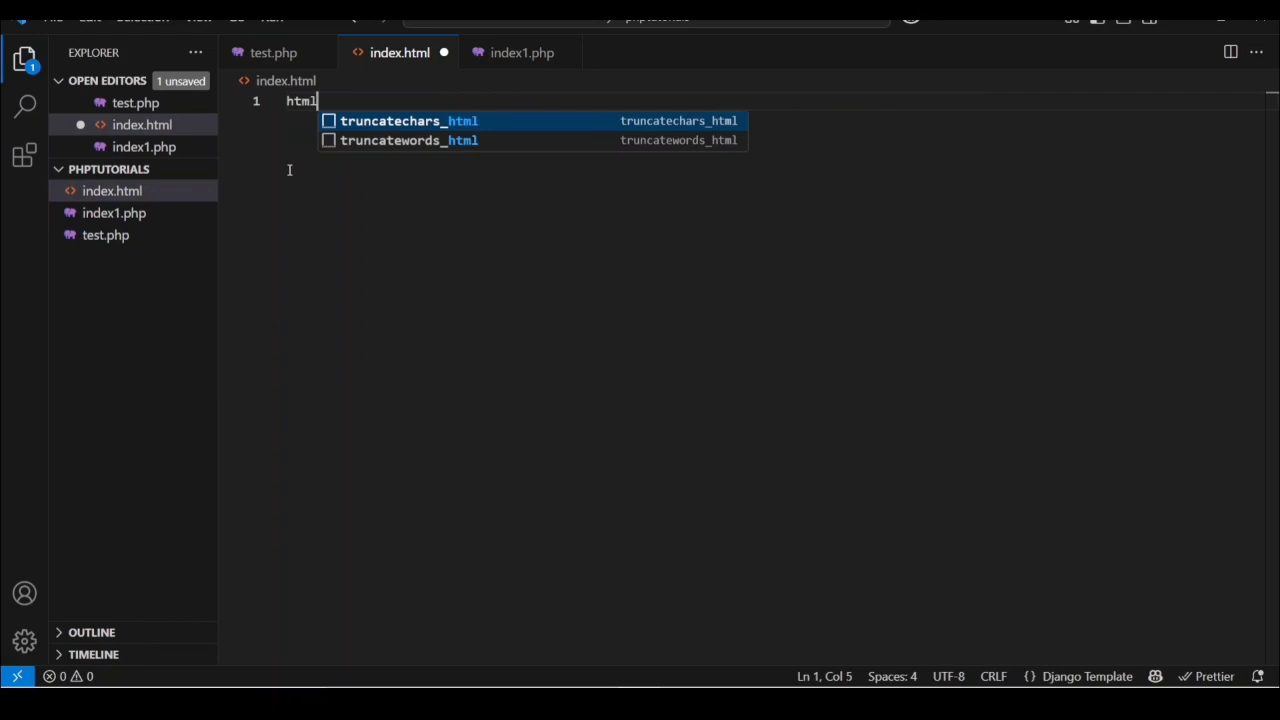
{"action": "key", "text": "ctrl+s"}
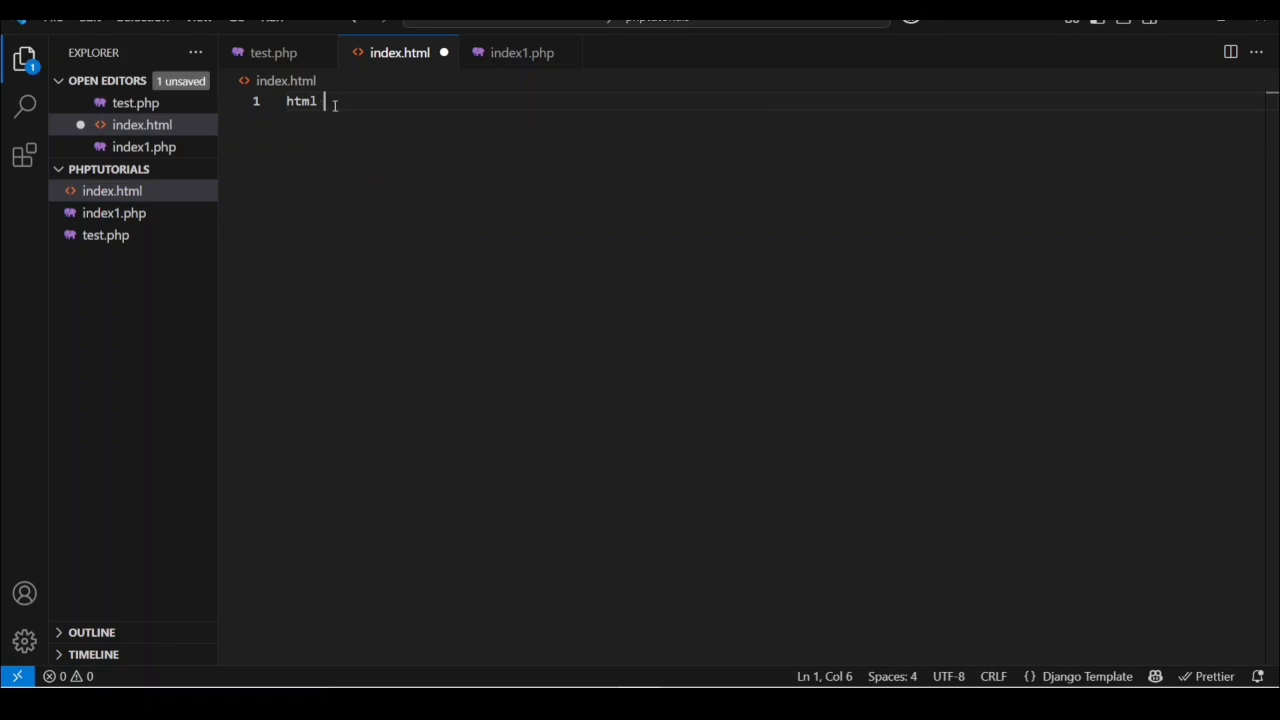
{"action": "type", "text": "file"}
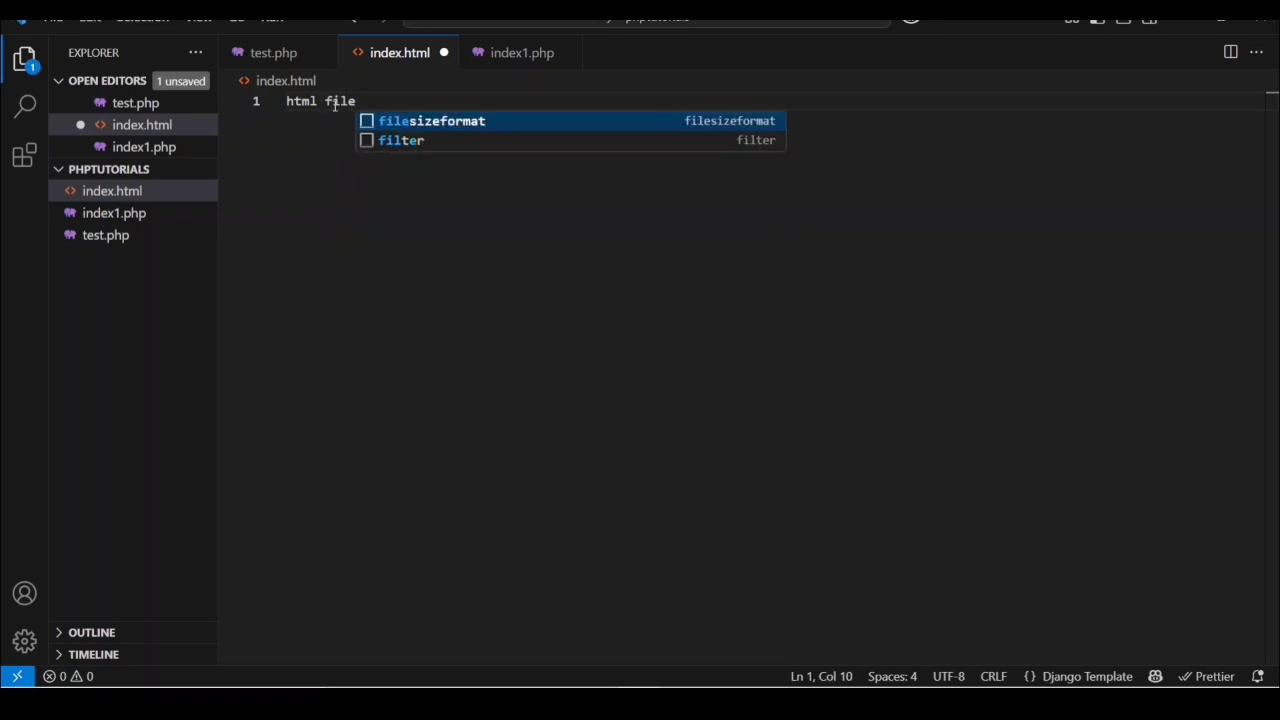
{"action": "key", "text": "ctrl+s"}
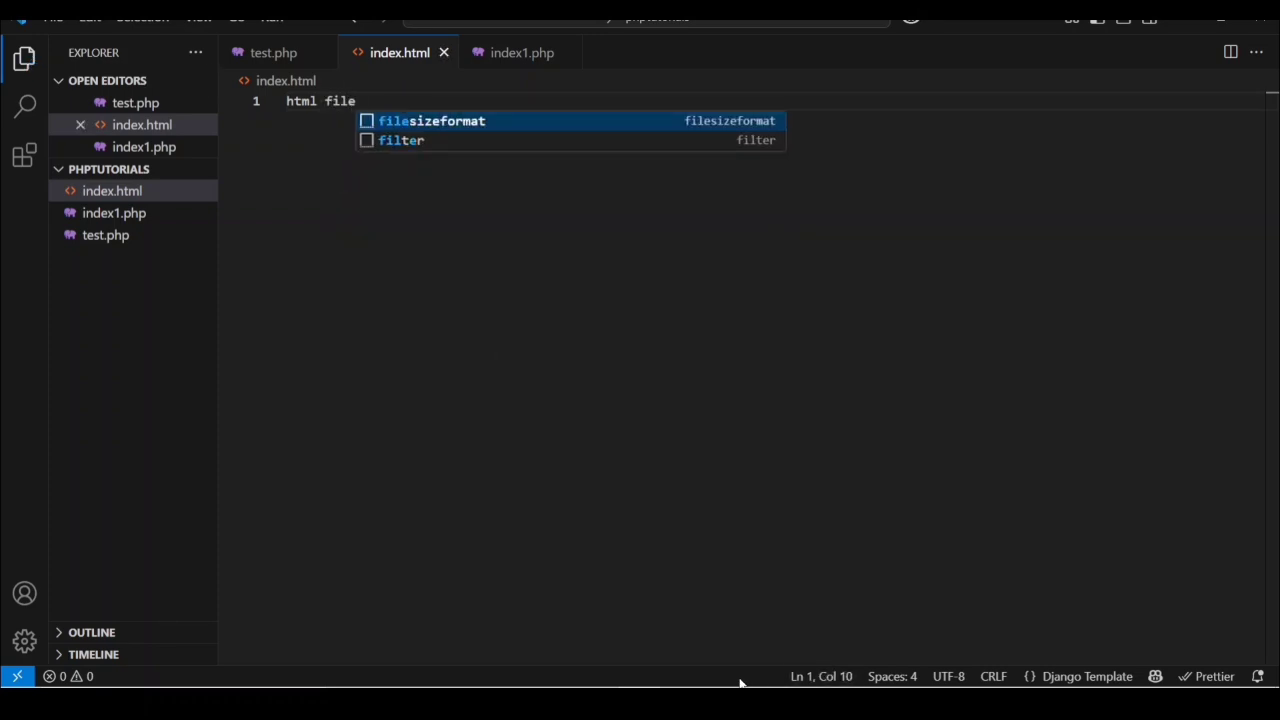
Switch to the browser and reload localhost/phptutorials/ to check what the folder URL serves with index.html present
{"action": "key", "text": "alt+Tab"}
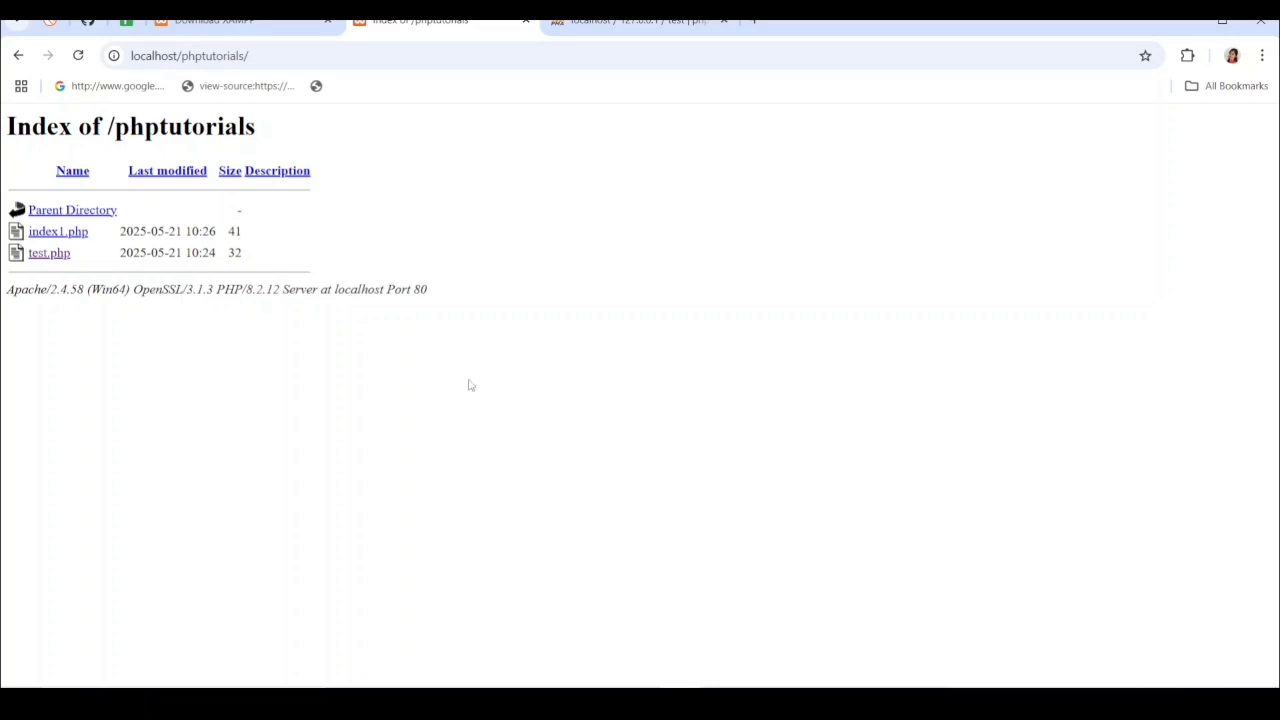
{"action": "left_click", "coordinate": [275, 55]}
{"action": "key", "text": "Return"}
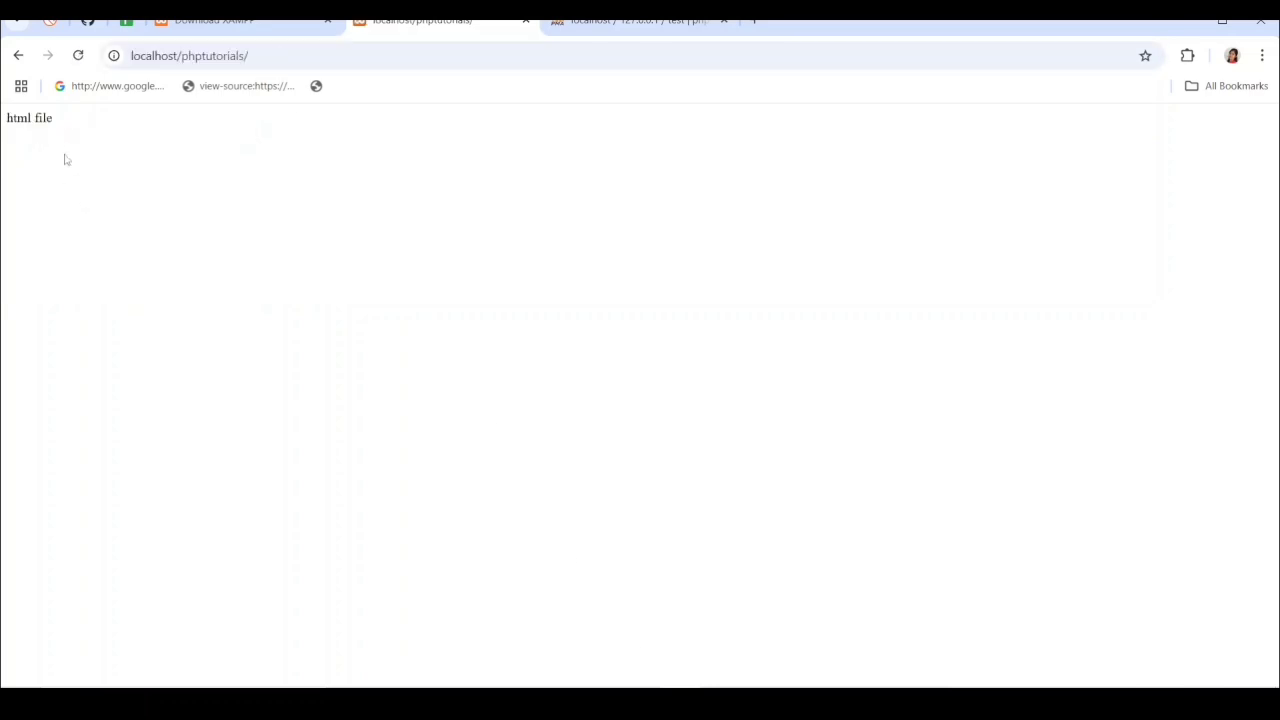
{"action": "left_click_drag", "start_coordinate": [65, 122], "coordinate": [3, 130]}
Switch to VS Code and rename index1.php in the phptutorials folder back to index.php
{"action": "key", "text": "alt+Tab"}
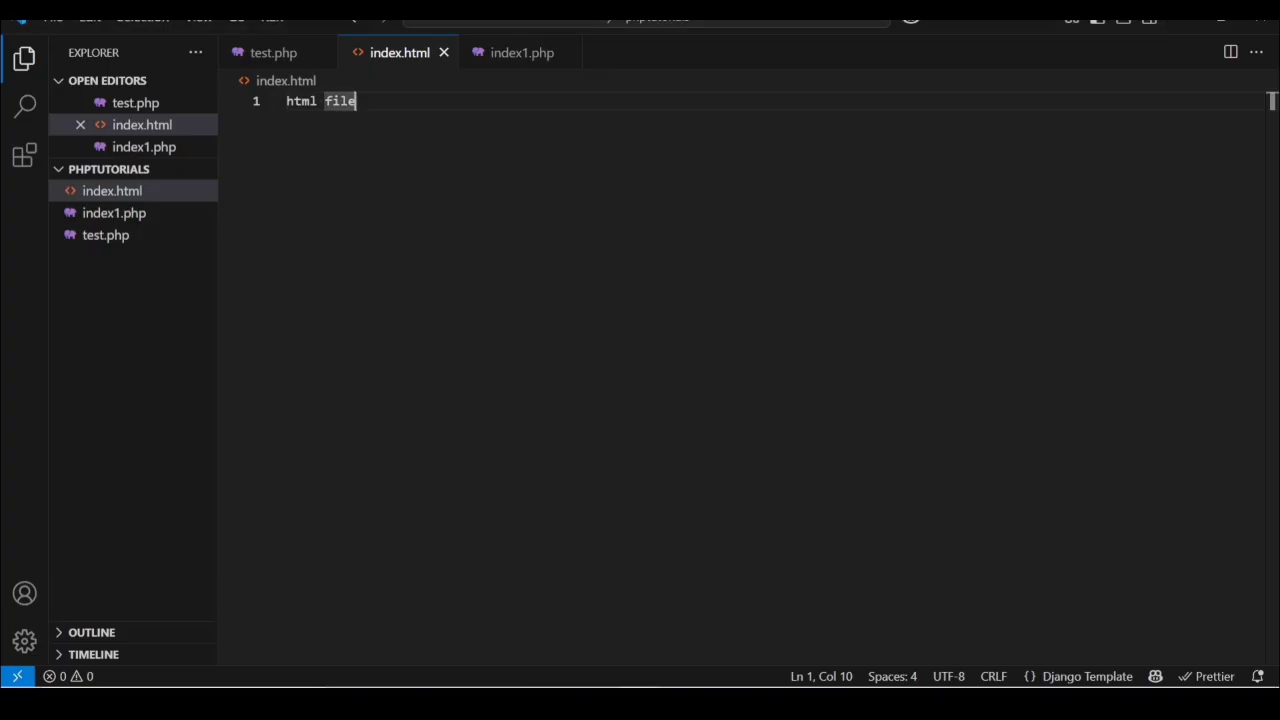
{"action": "right_click", "coordinate": [138, 221]}
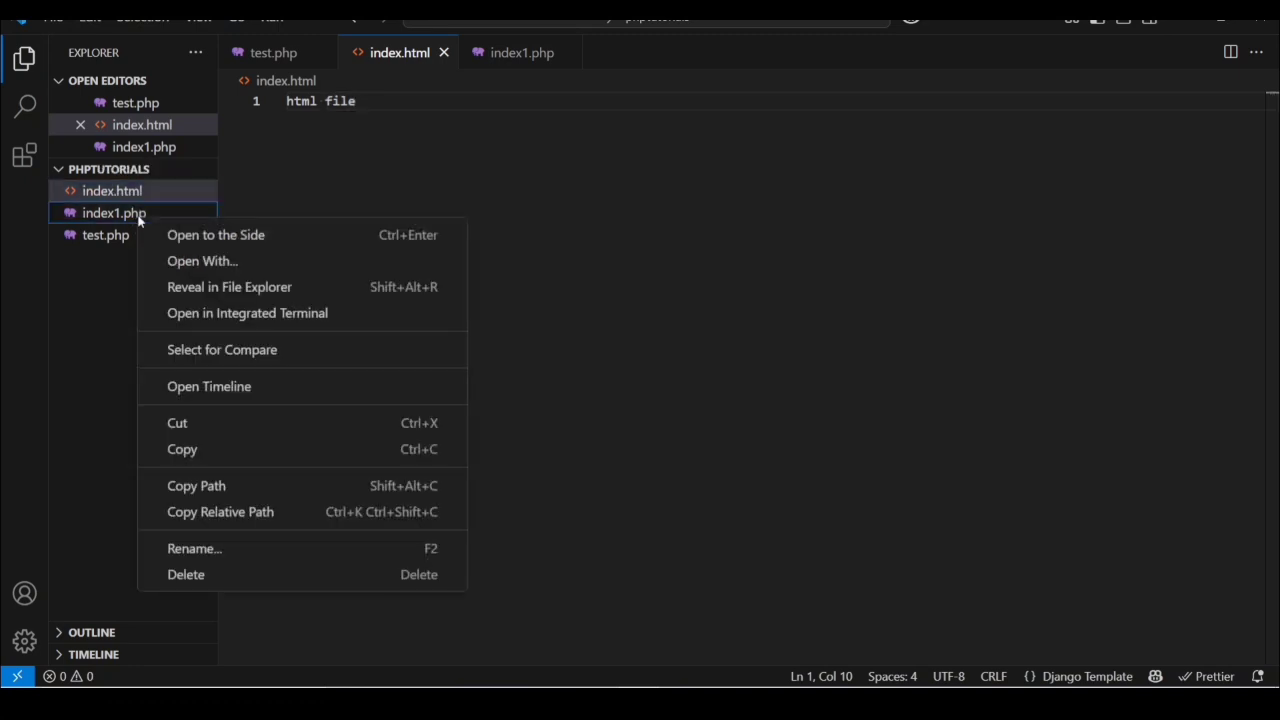
{"action": "left_click", "coordinate": [209, 549]}
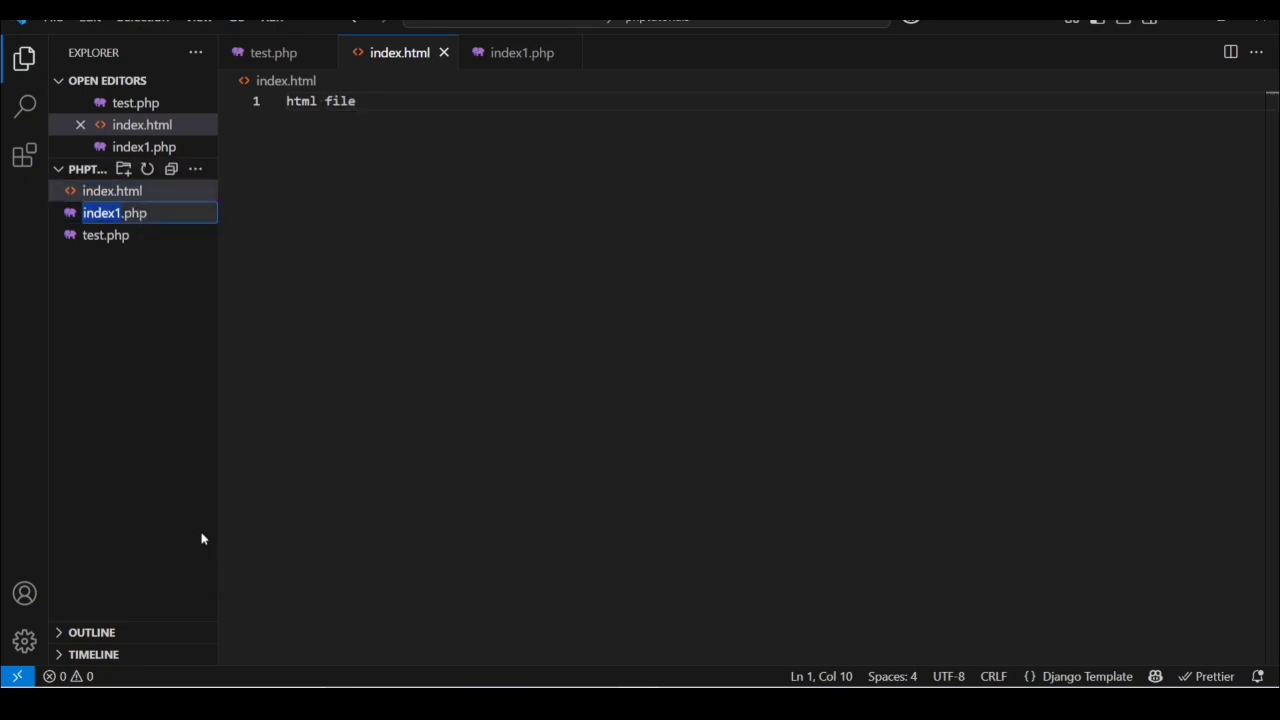
{"action": "left_click", "coordinate": [121, 213]}
{"action": "key", "text": "BackSpace"}
{"action": "left_click", "coordinate": [379, 257]}
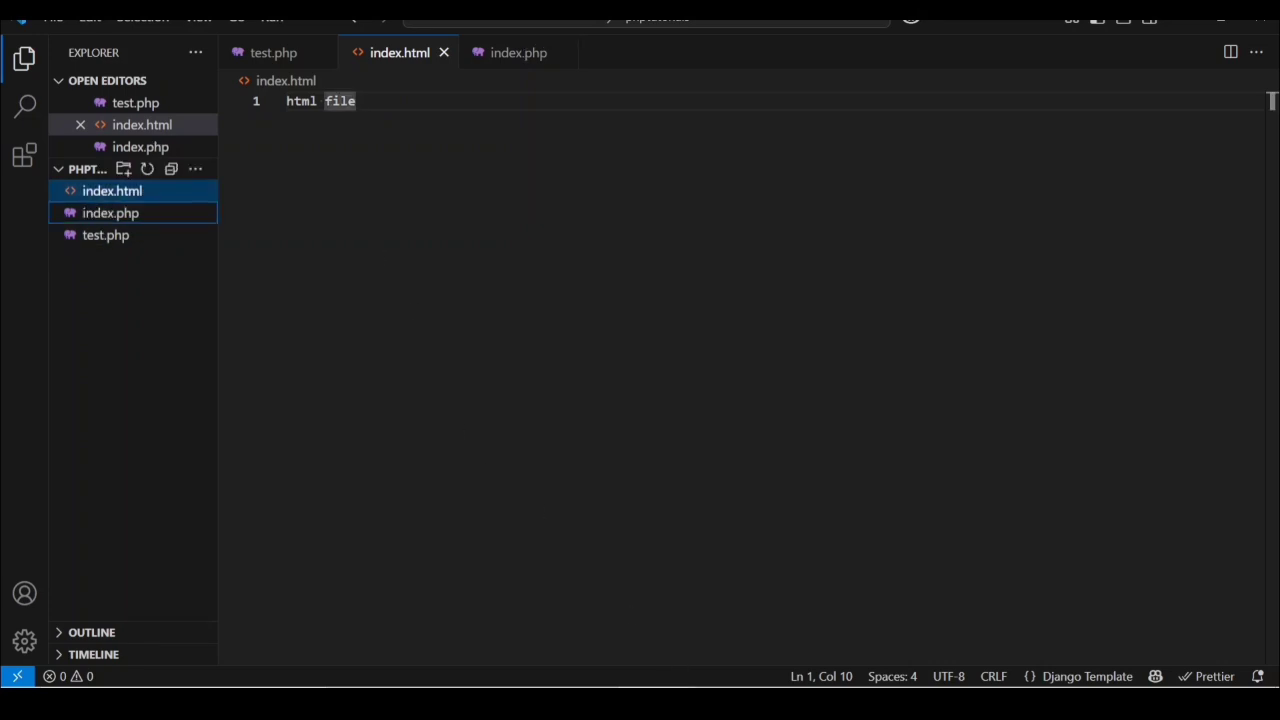
Return to the browser and reload localhost/phptutorials/ to check which file is served when index.php and index.html both exist
{"action": "key", "text": "alt+Tab"}
{"action": "left_click", "coordinate": [413, 55]}
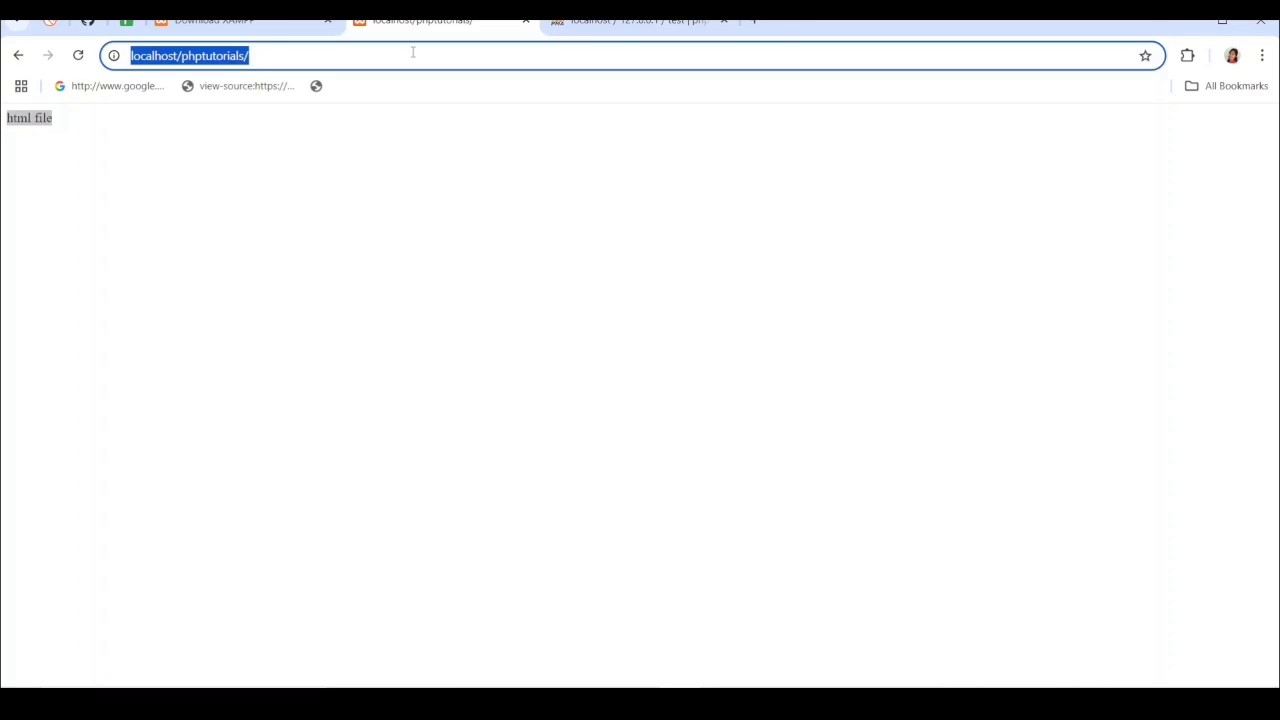
{"action": "key", "text": "Return"}
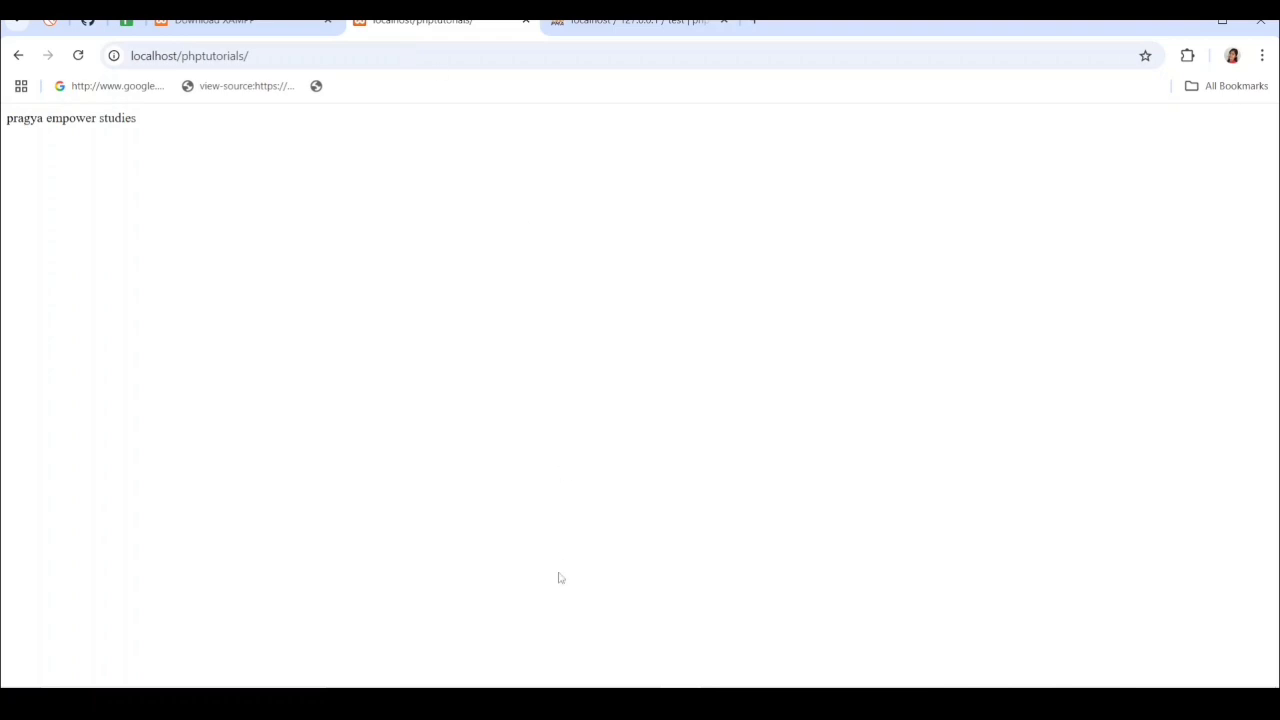
Switch to VS Code and rename index.html in the phptutorials folder to index1.html
{"action": "key", "text": "alt+Tab"}
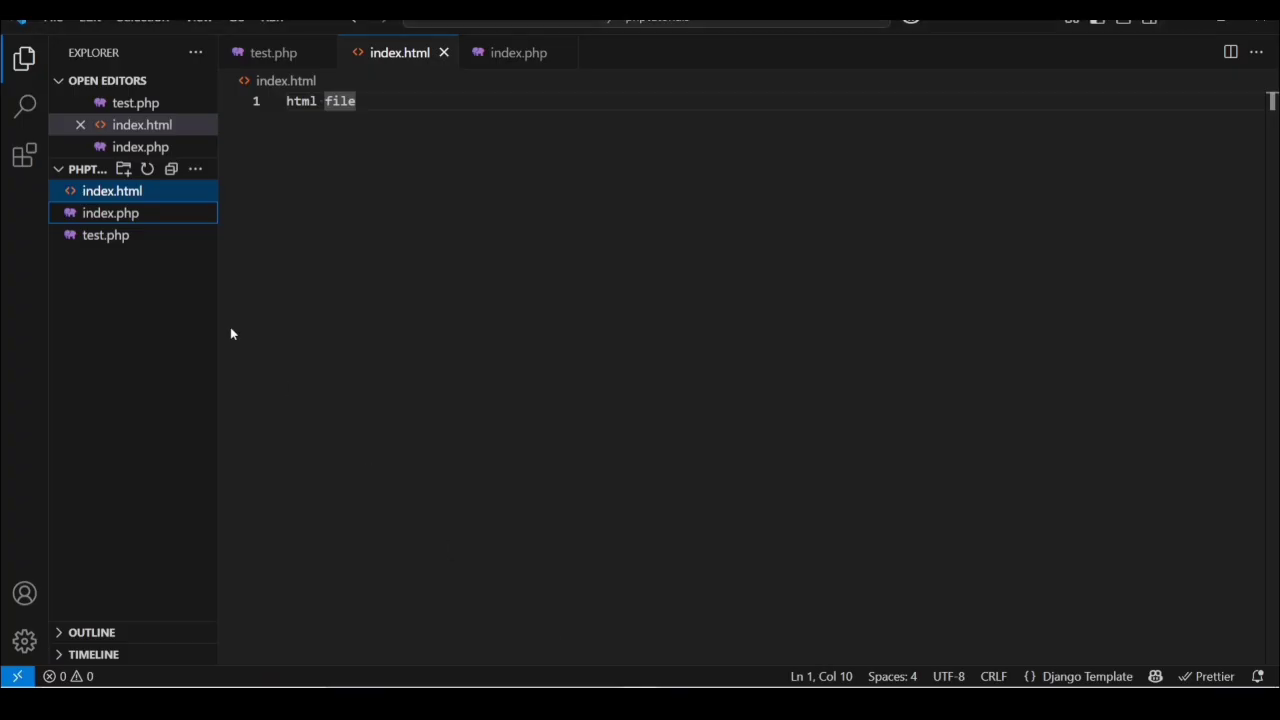
{"action": "right_click", "coordinate": [134, 198]}
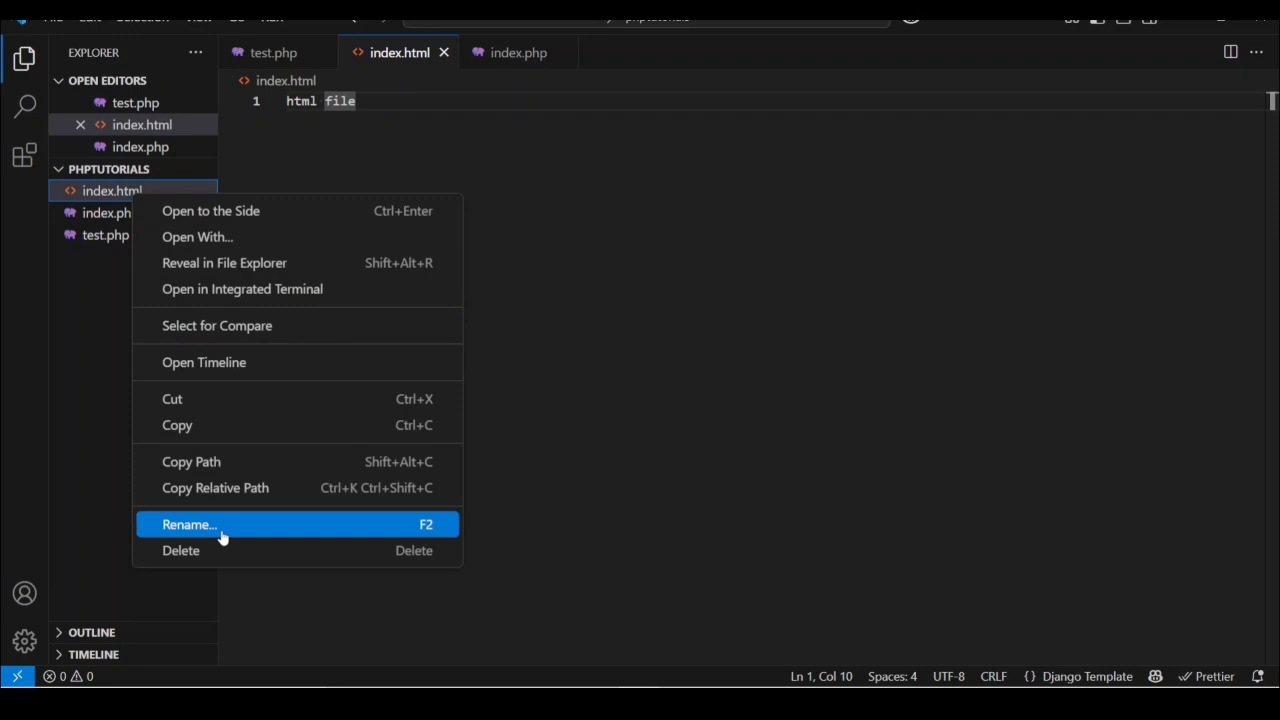
{"action": "left_click", "coordinate": [222, 537]}
{"action": "left_click", "coordinate": [116, 189]}
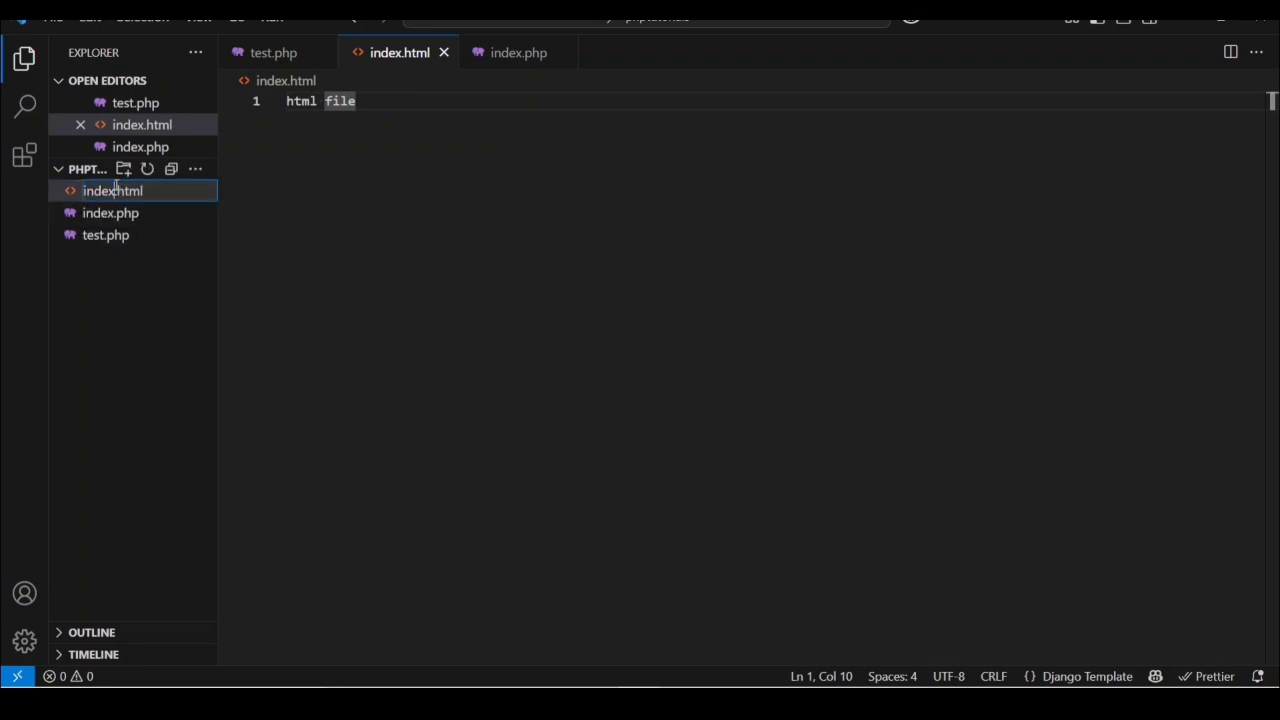
{"action": "type", "text": "1"}
{"action": "left_click", "coordinate": [390, 303]}
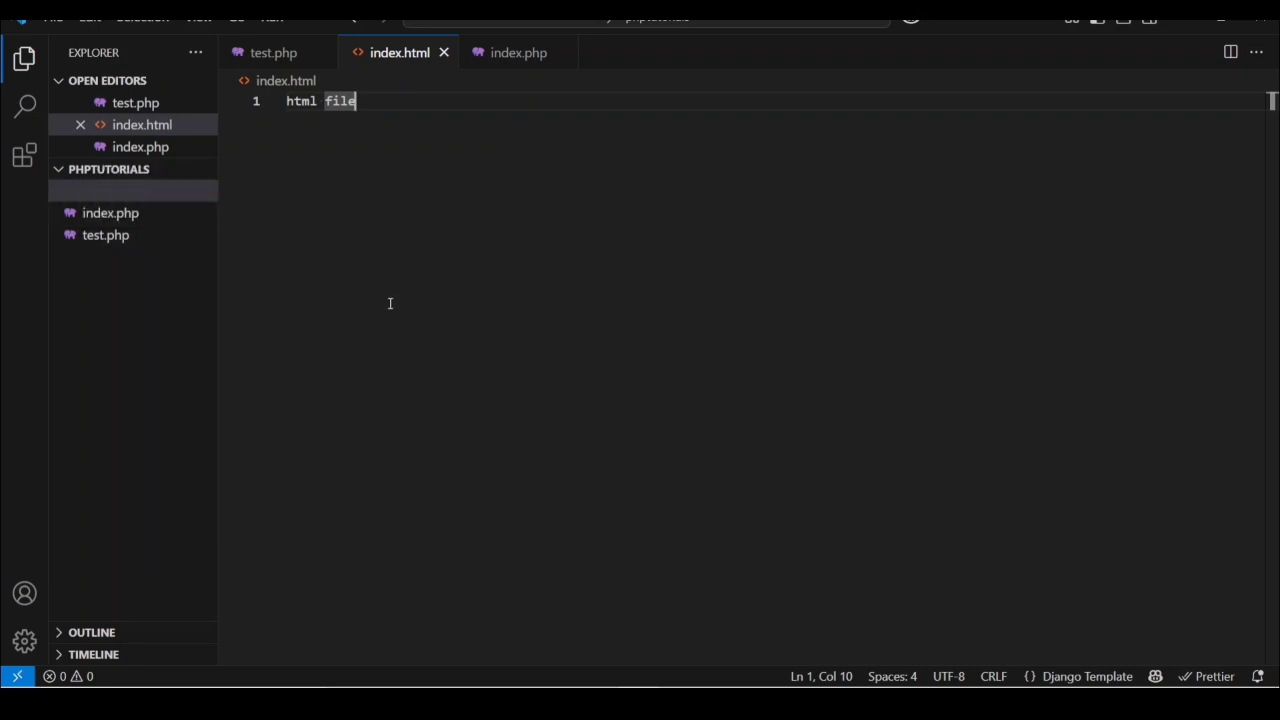
Rename index.php in the phptutorials folder to index1.php
{"action": "right_click", "coordinate": [111, 194]}
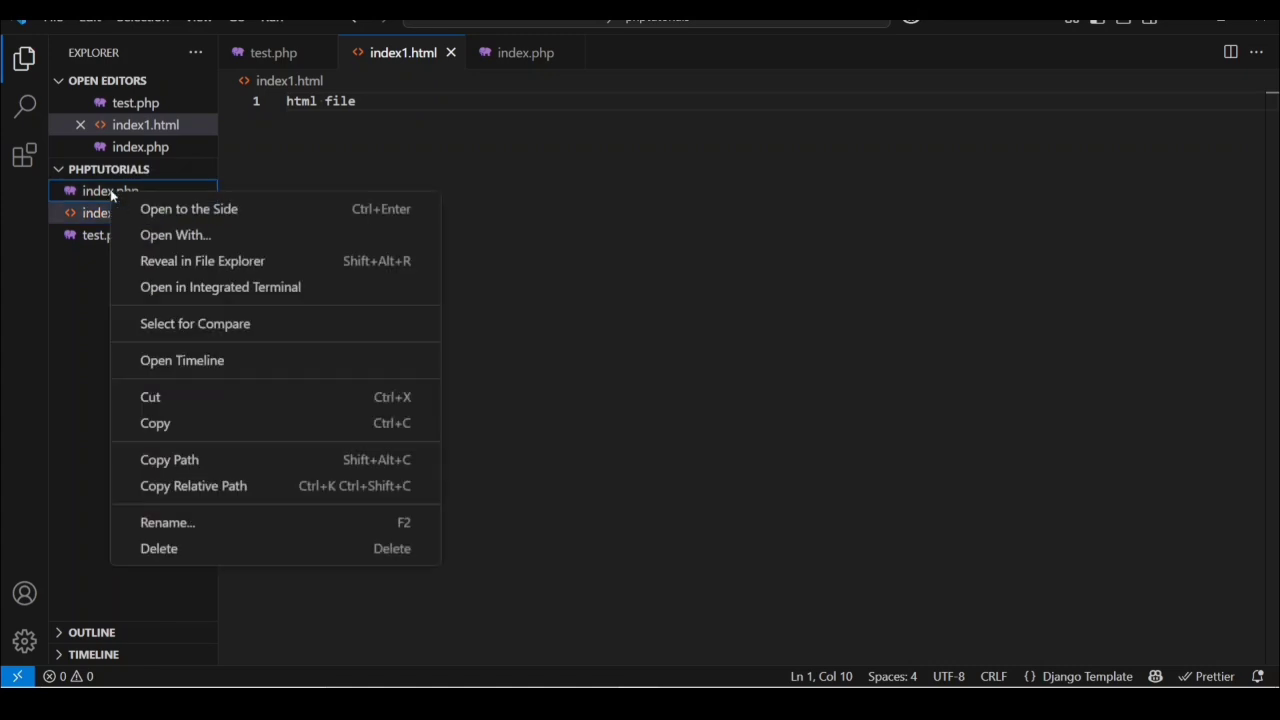
{"action": "left_click", "coordinate": [206, 526]}
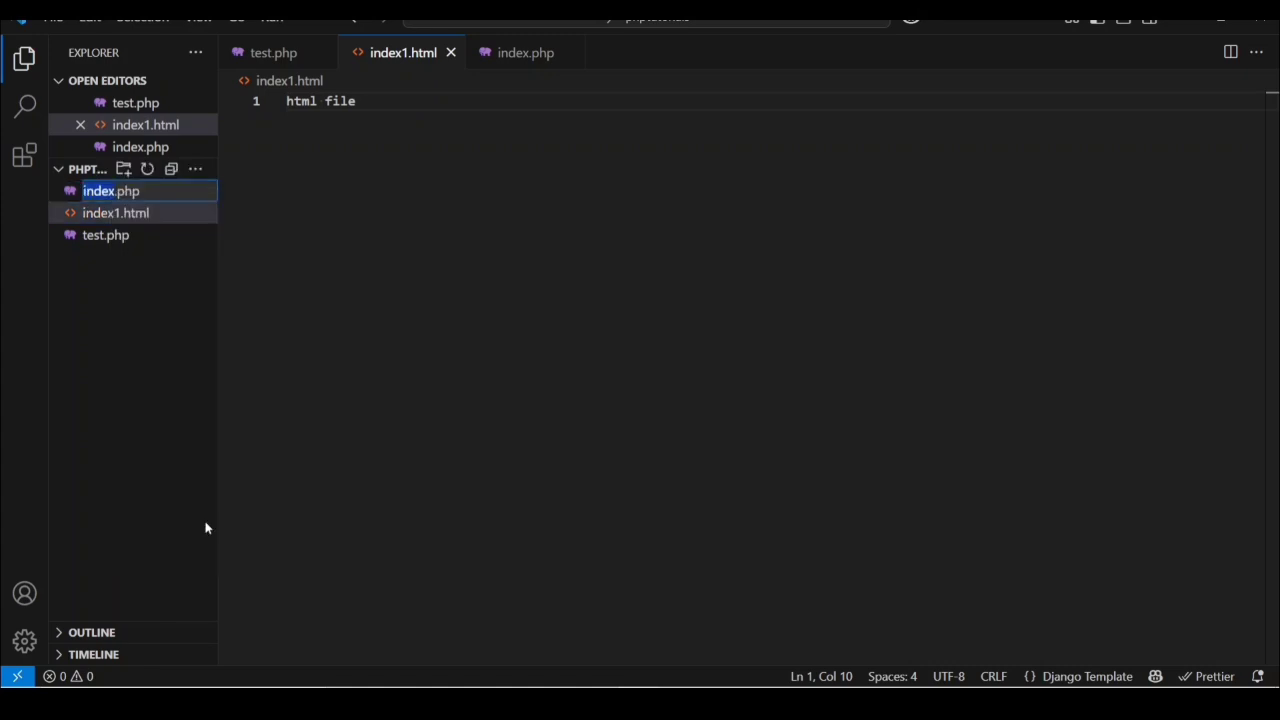
{"action": "left_click", "coordinate": [113, 191]}
{"action": "type", "text": "1"}
{"action": "key", "text": "Return"}
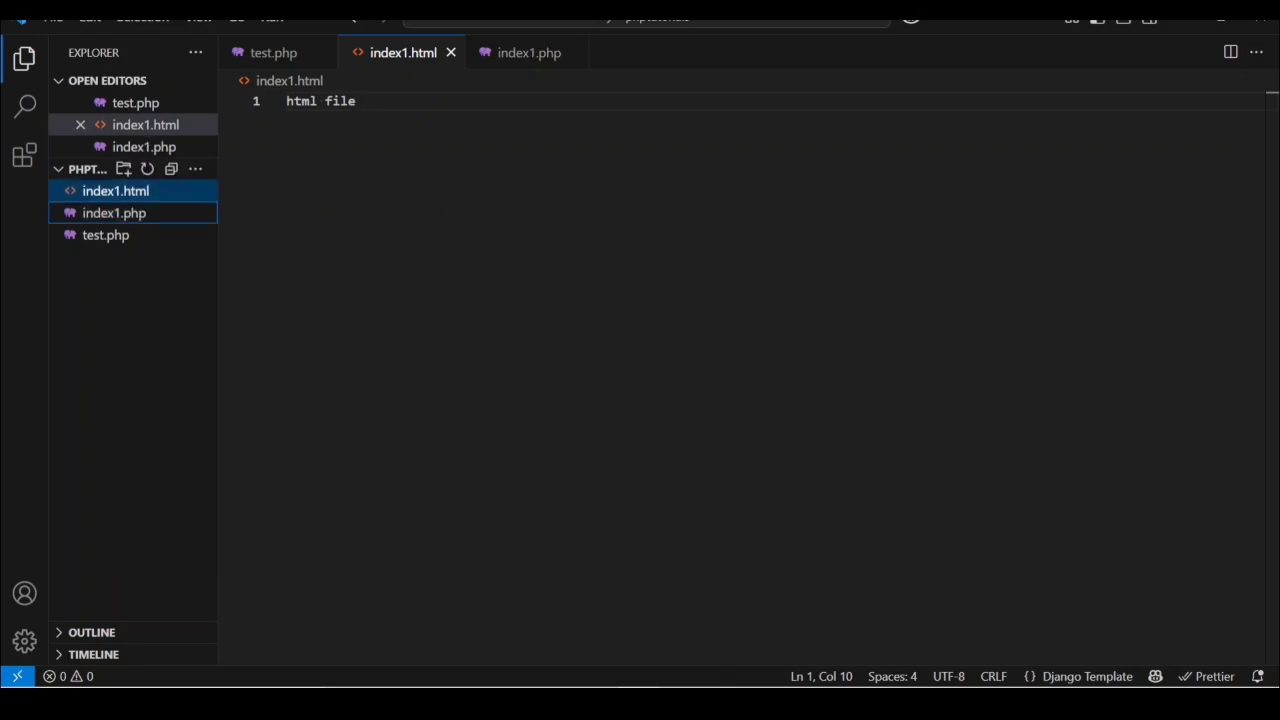
Return to the browser and reload localhost/phptutorials/ to check what is served without any index.php or index.html
{"action": "left_click", "coordinate": [677, 700]}
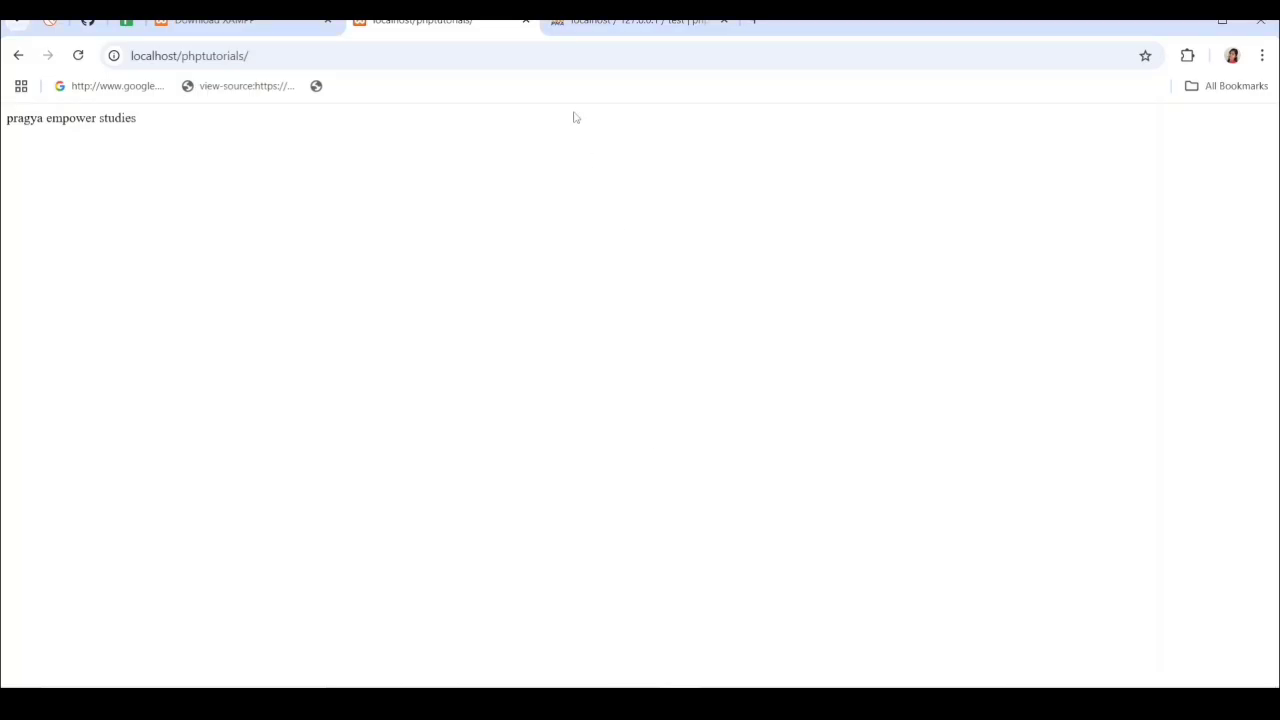
{"action": "left_click", "coordinate": [557, 49]}
{"action": "key", "text": "Return"}
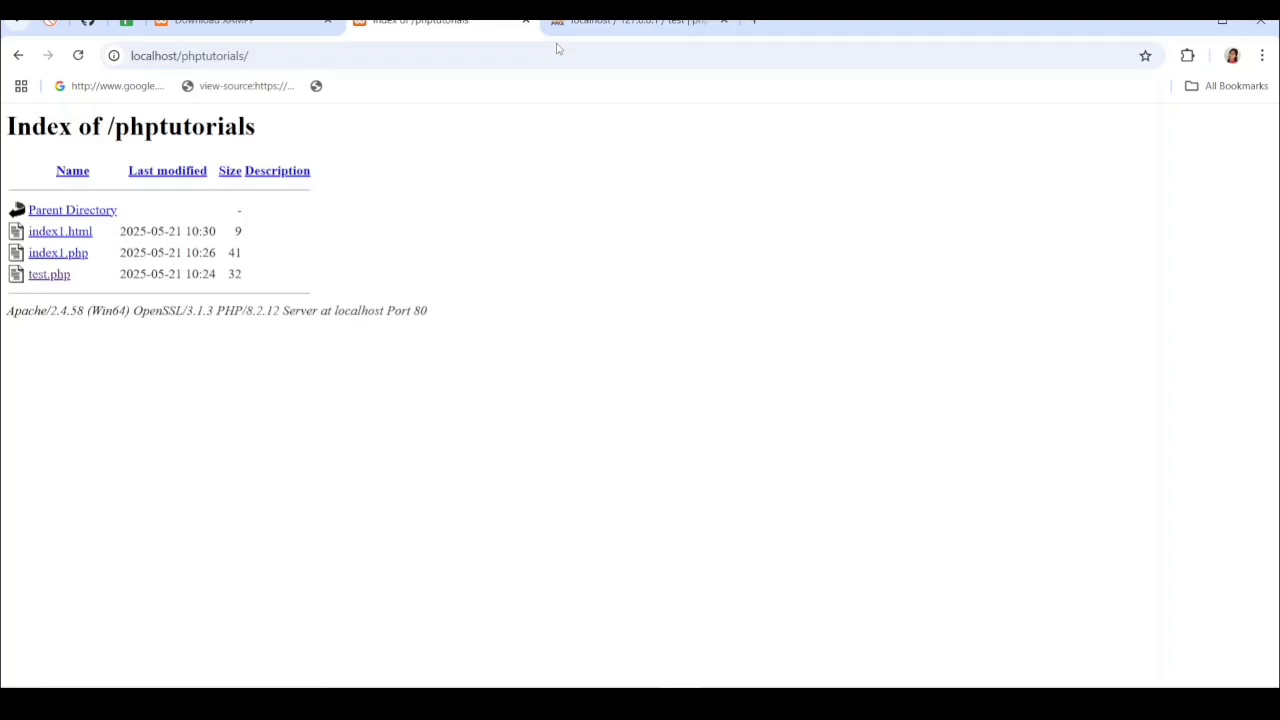